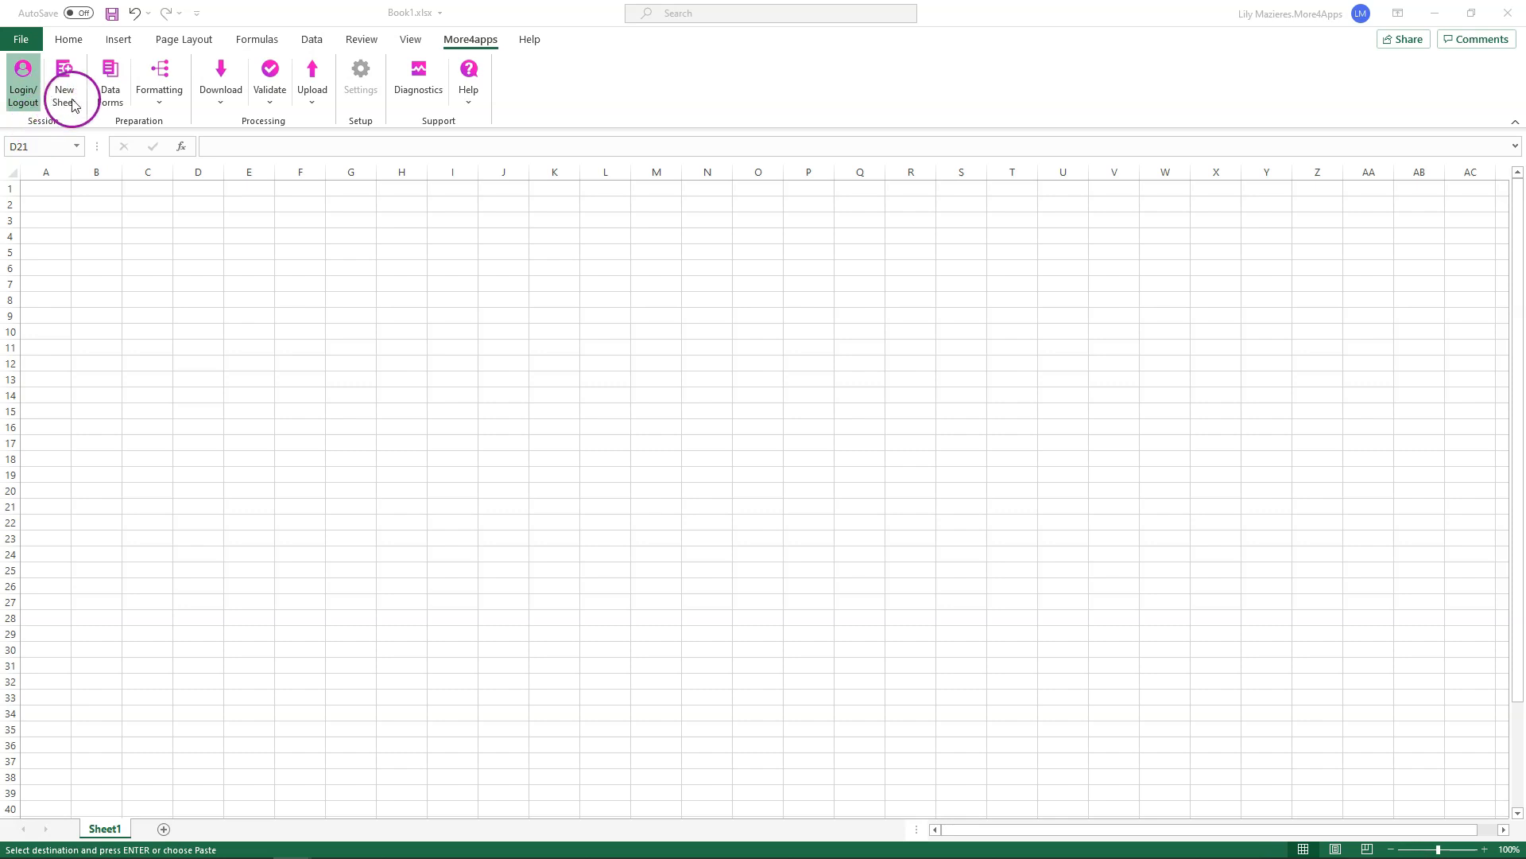
- Create a new More4apps sheet for the Procurement module with the Cancel Purchase Orders integrator
left_click(66, 91)
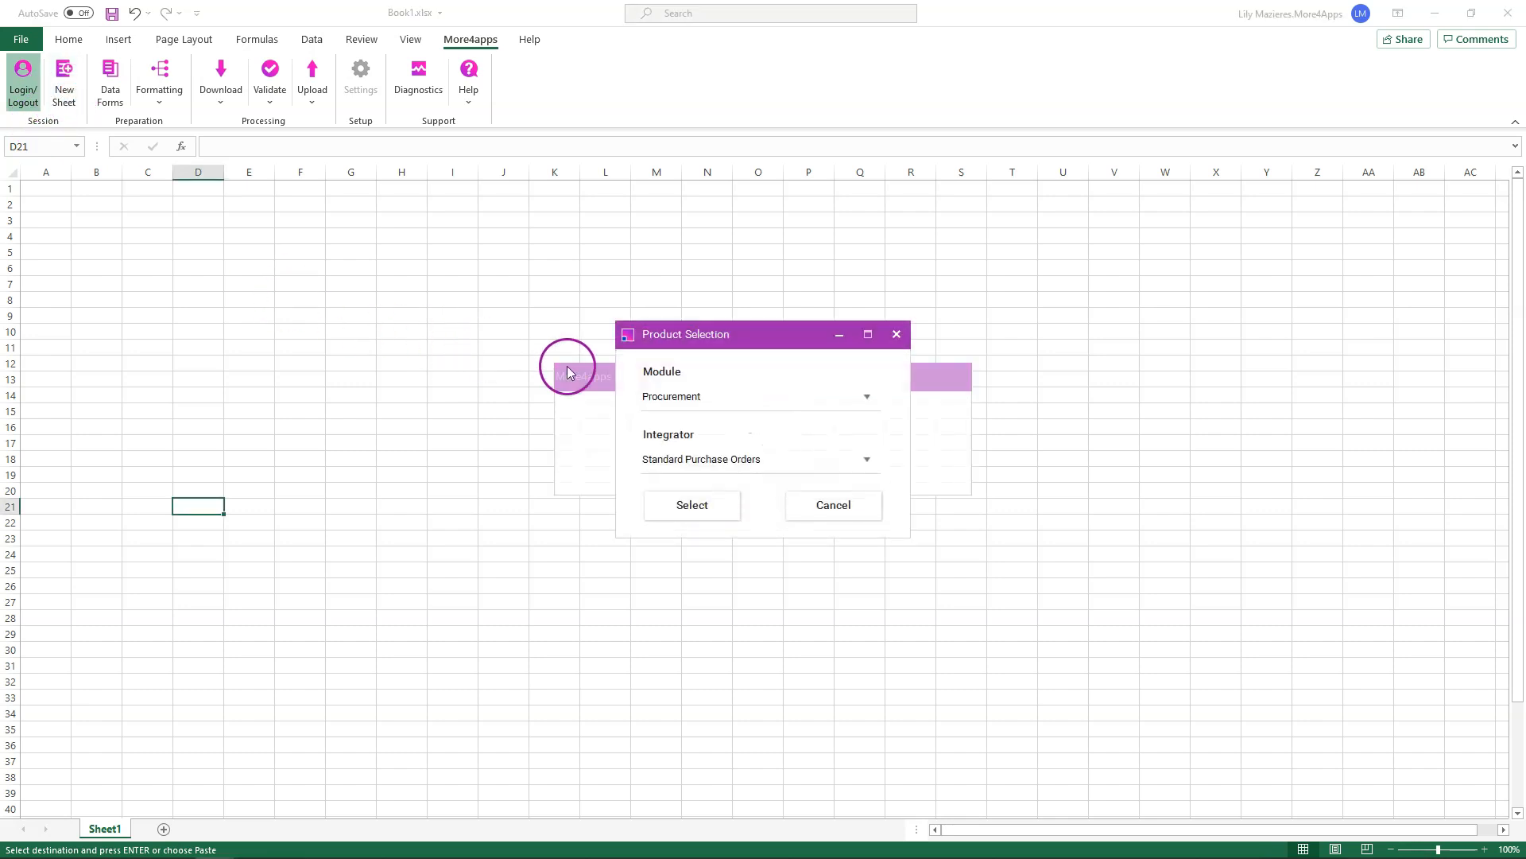
left_click(874, 461)
left_click(777, 531)
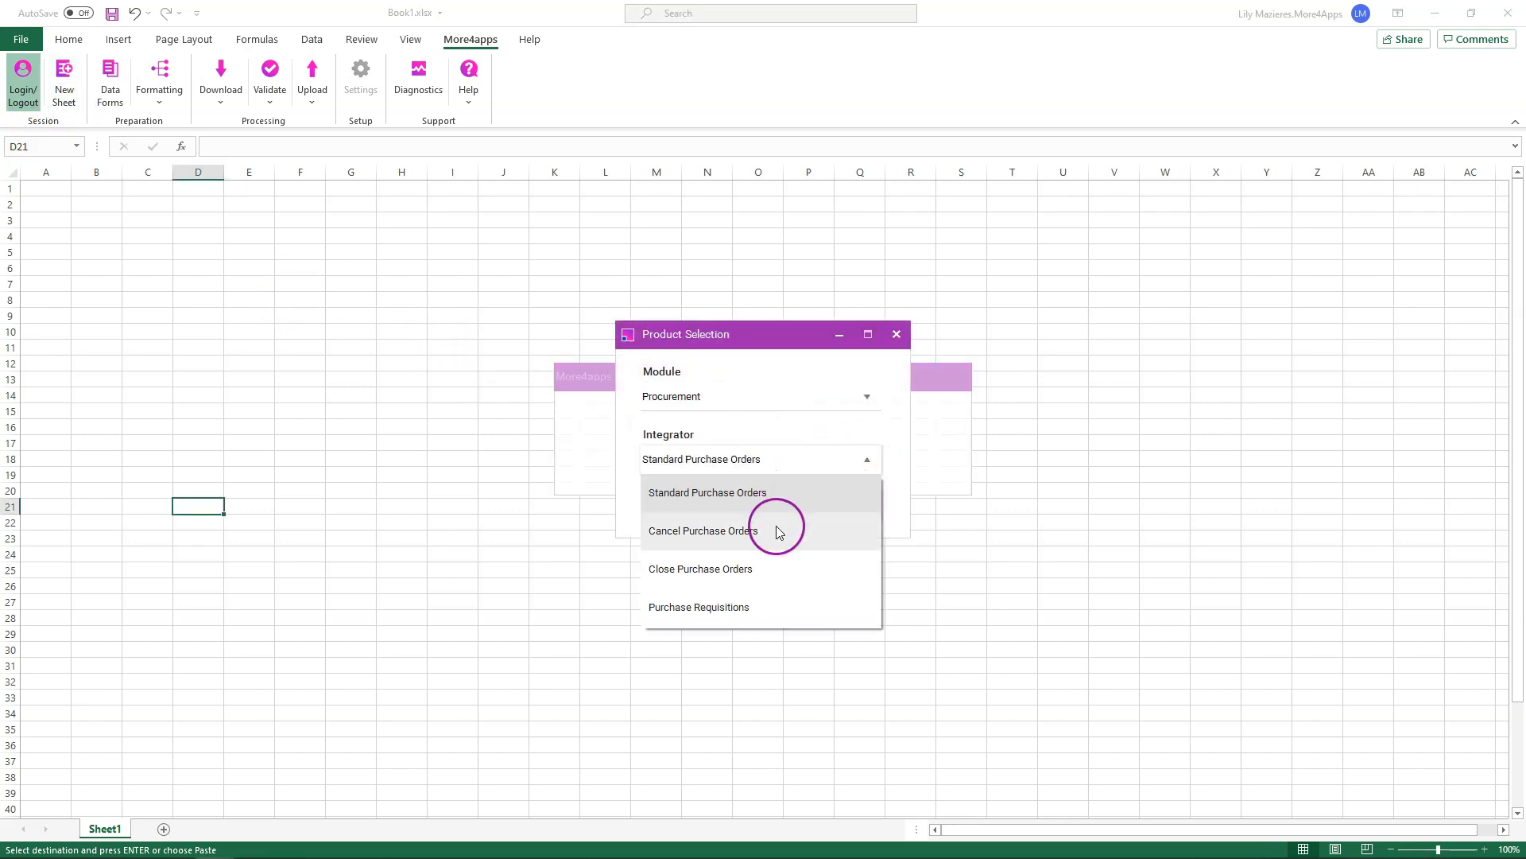
left_click(708, 504)
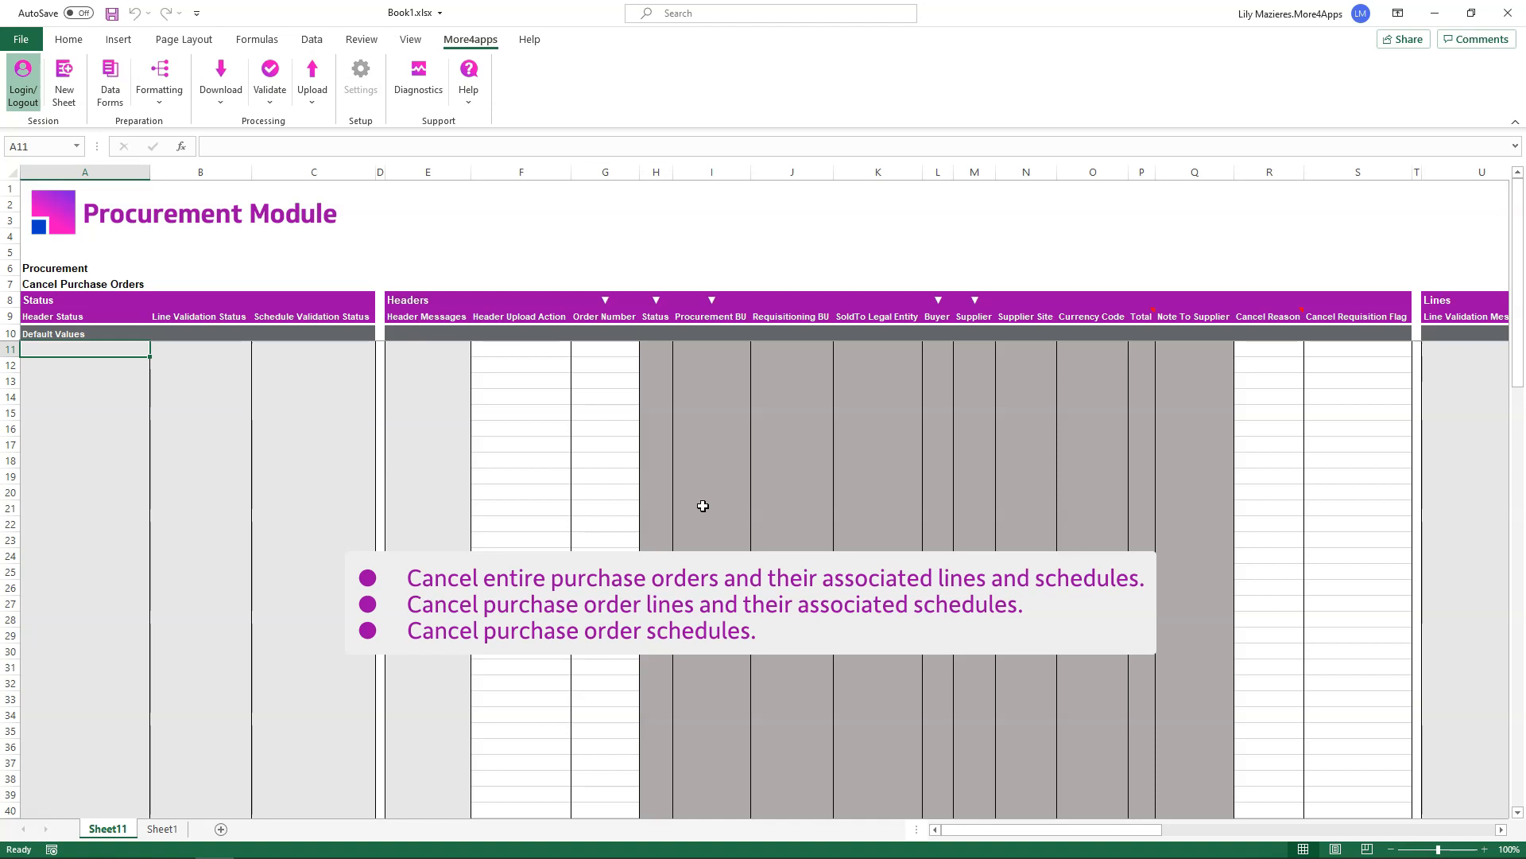
left_click(741, 434)
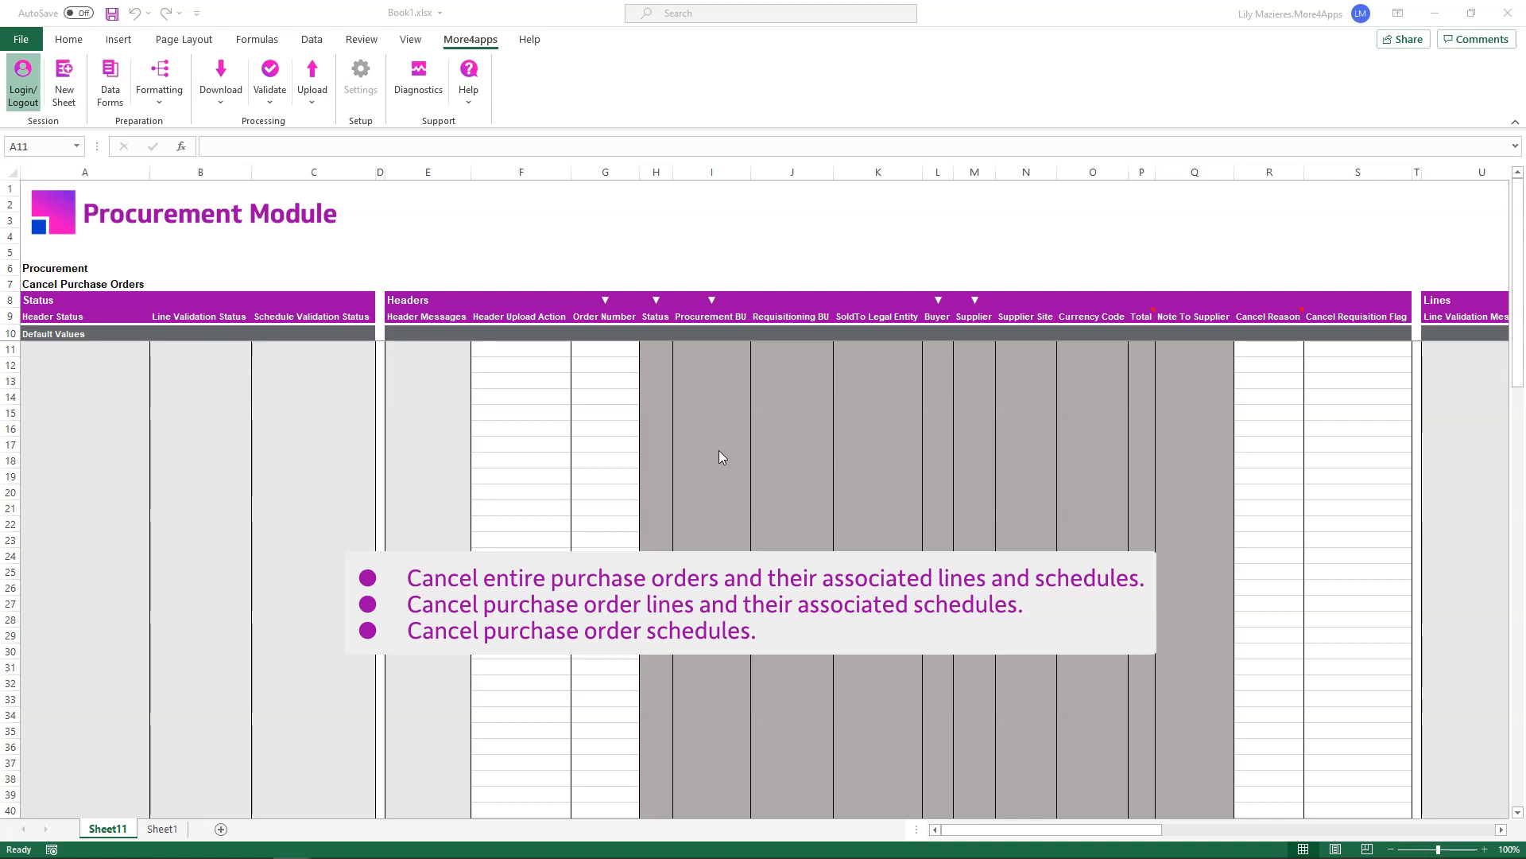
left_click(463, 366)
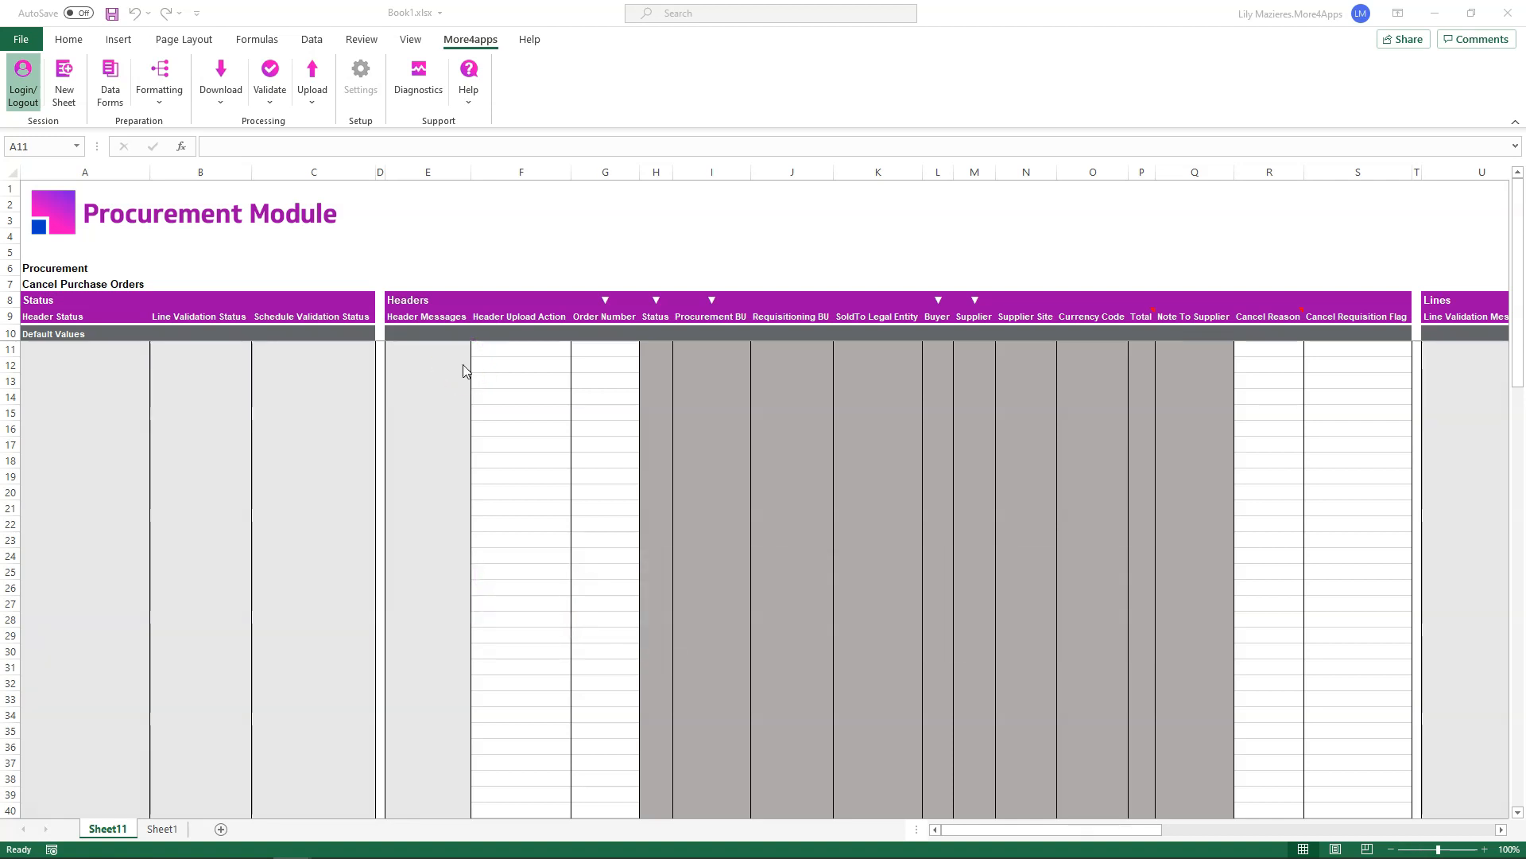
- Start a download via form and set Procurement BU to US1 Business Unit by searching with the % wildcard
left_click(220, 102)
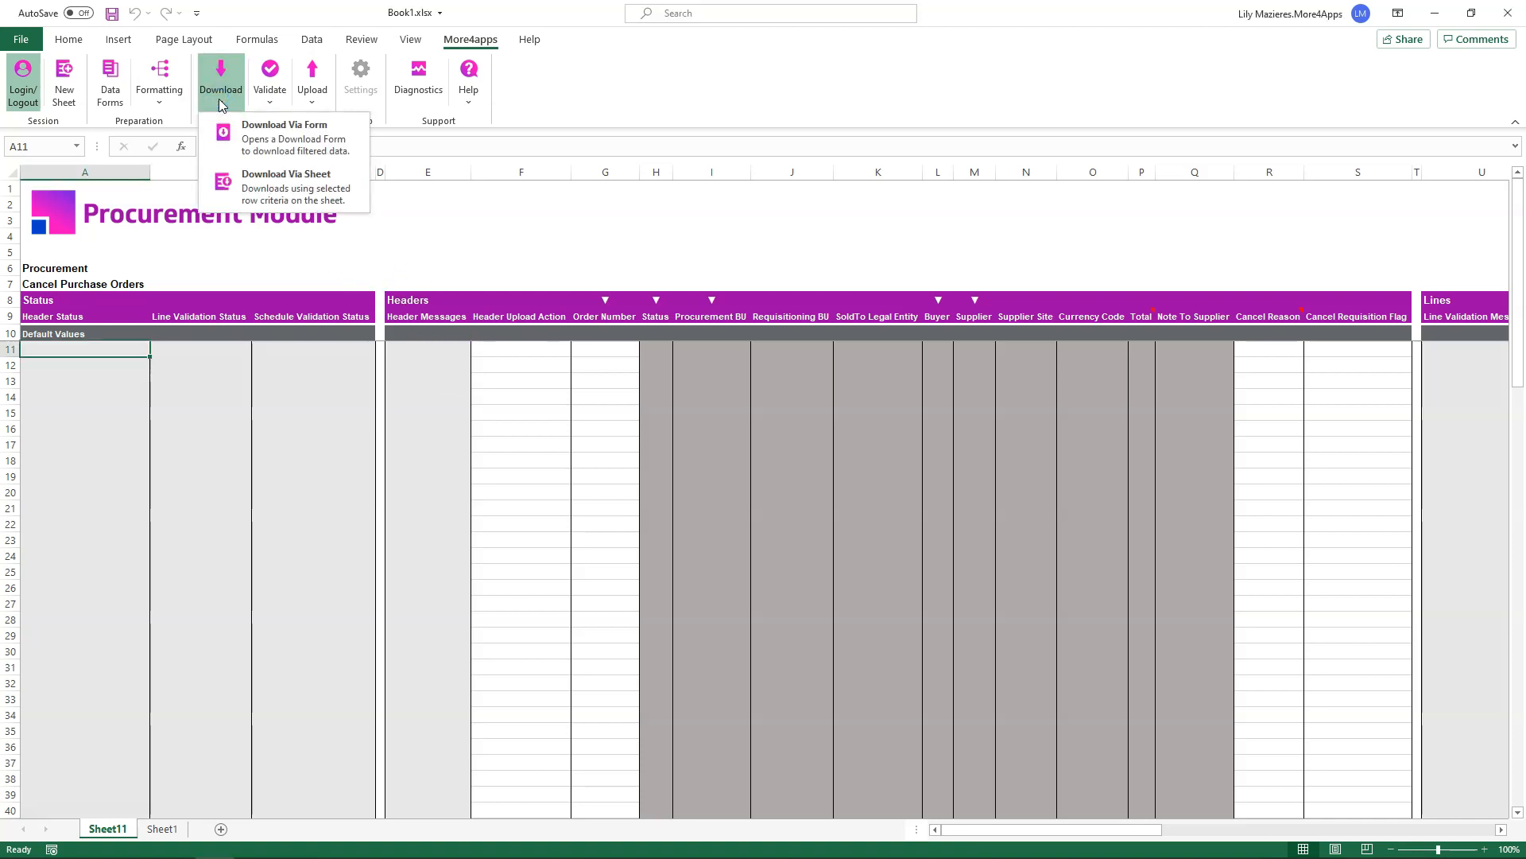
left_click(350, 143)
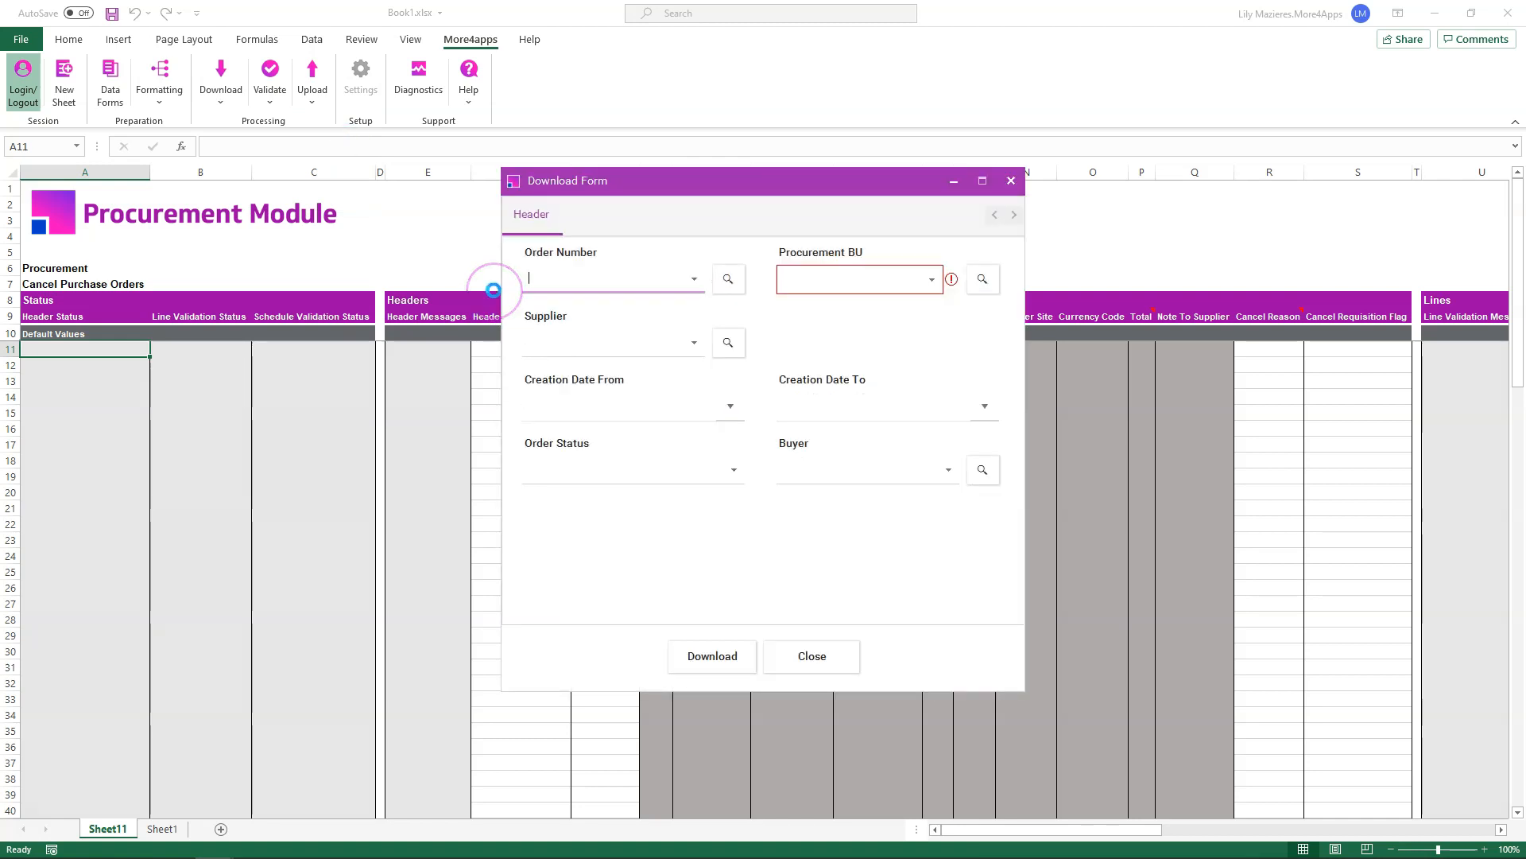
left_click(932, 280)
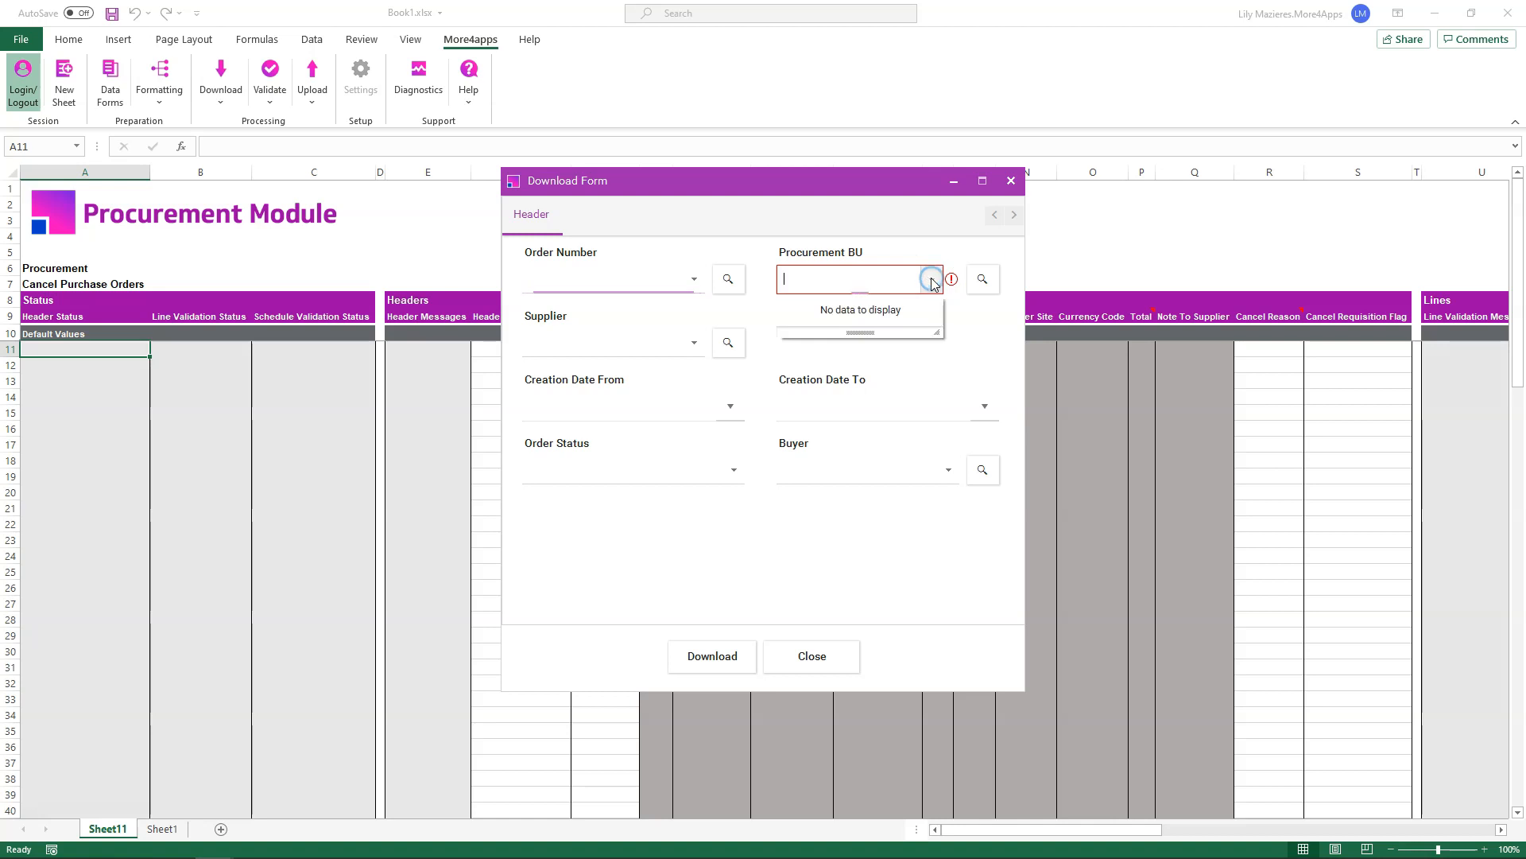
left_click(932, 280)
left_click(860, 281)
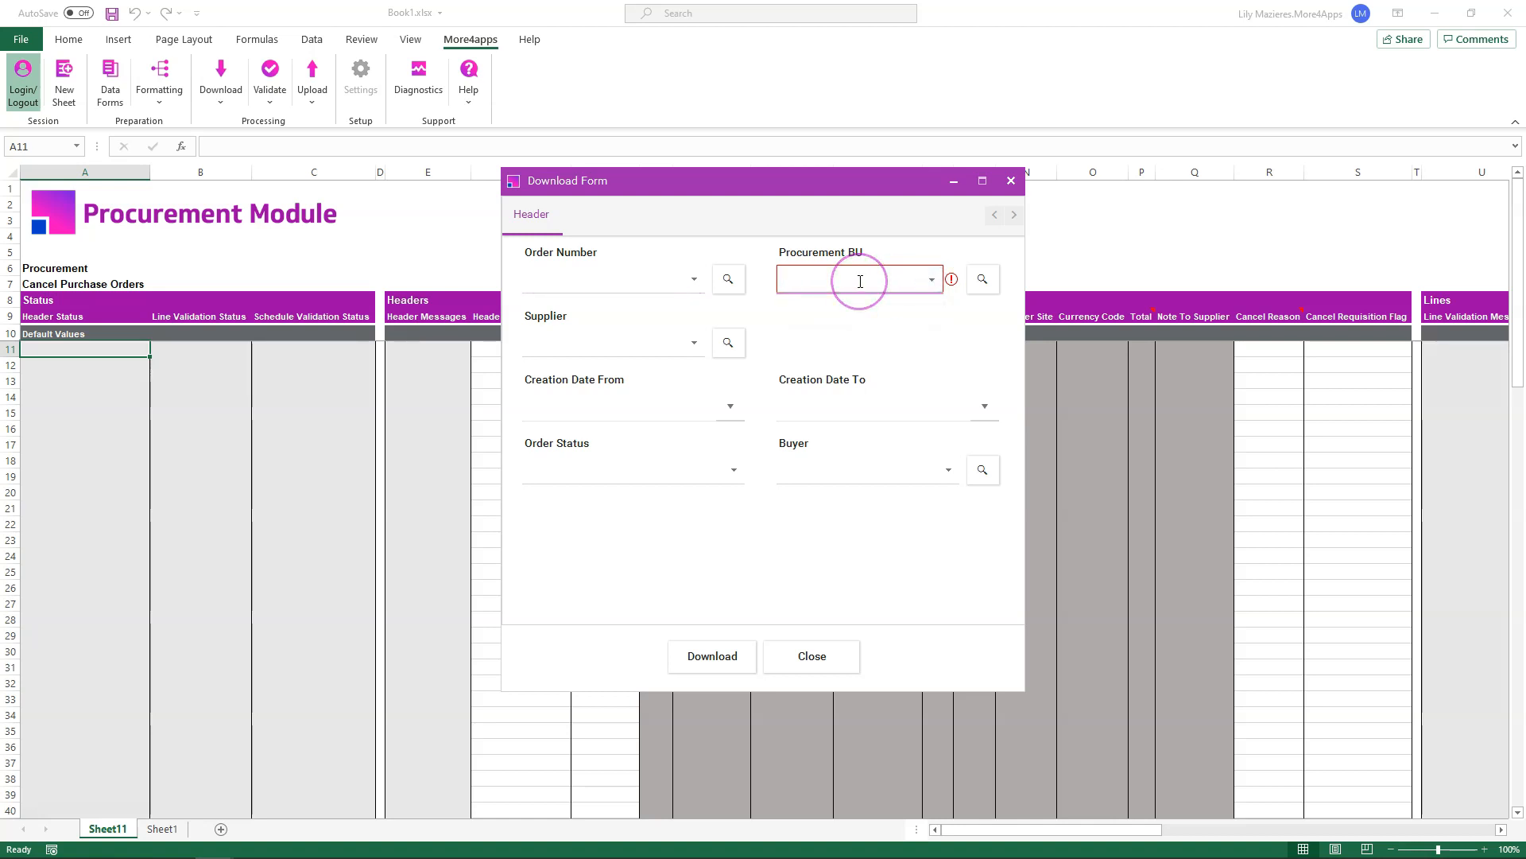
left_click(983, 280)
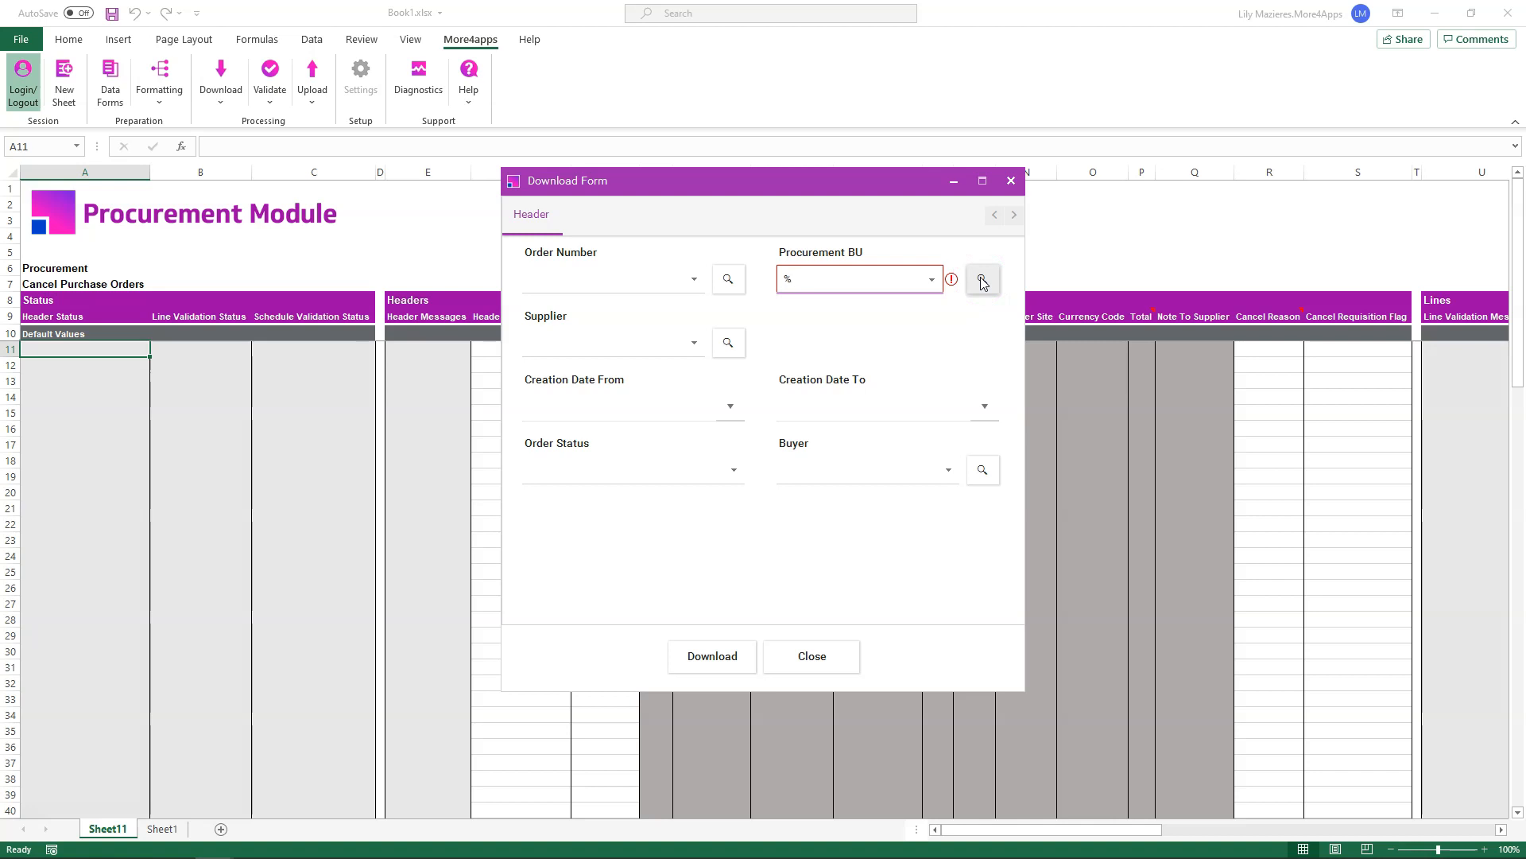
left_click(875, 333)
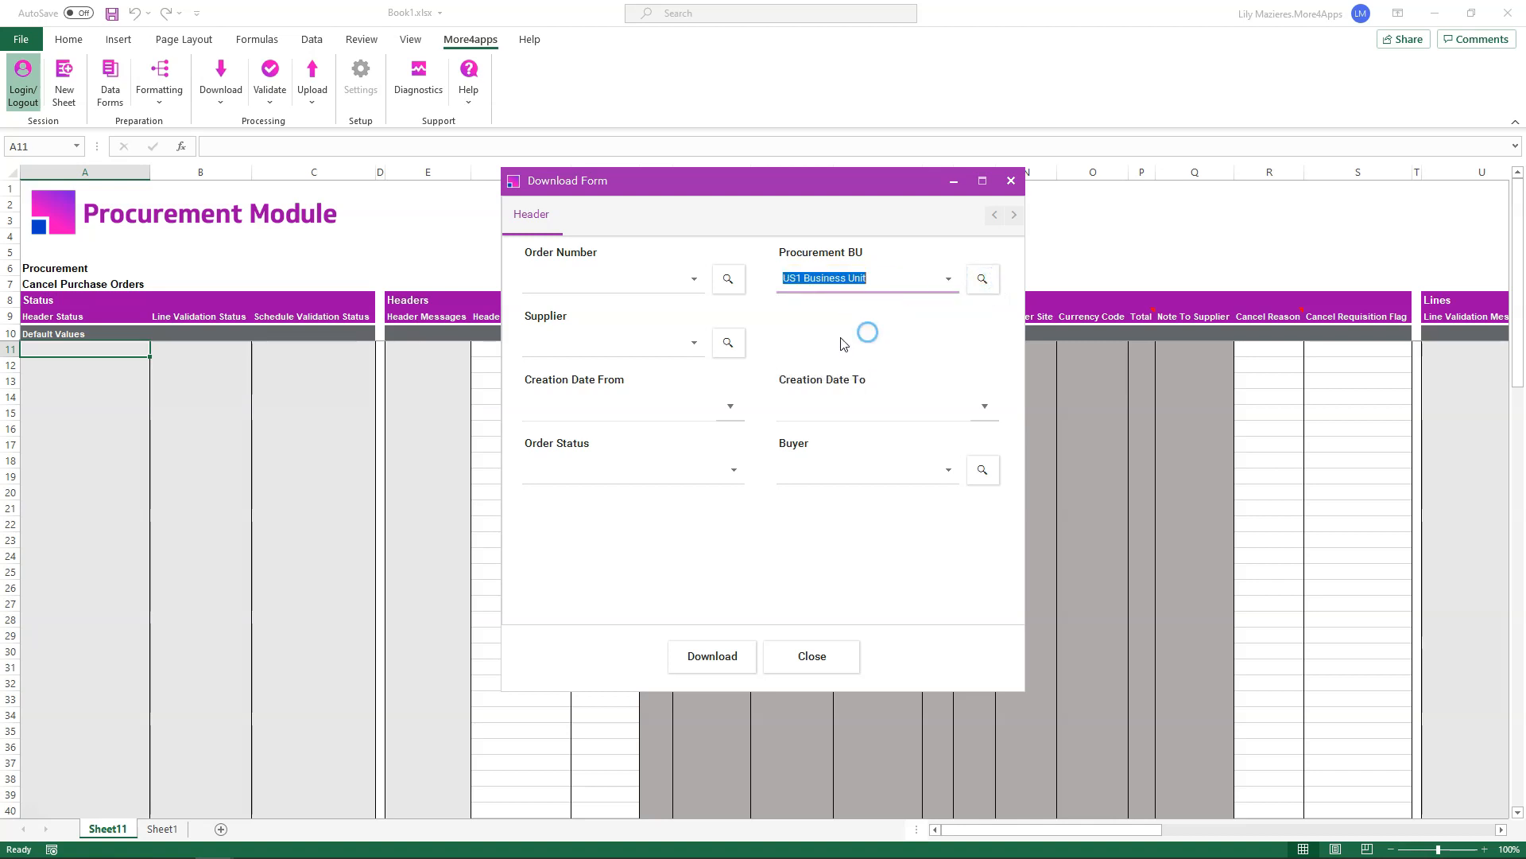
- Set the download's creation date range from 3/29/2021 to 3/31/2021 and choose an order status
left_click(726, 407)
left_click(573, 648)
left_click(986, 405)
left_click(894, 648)
left_click(731, 471)
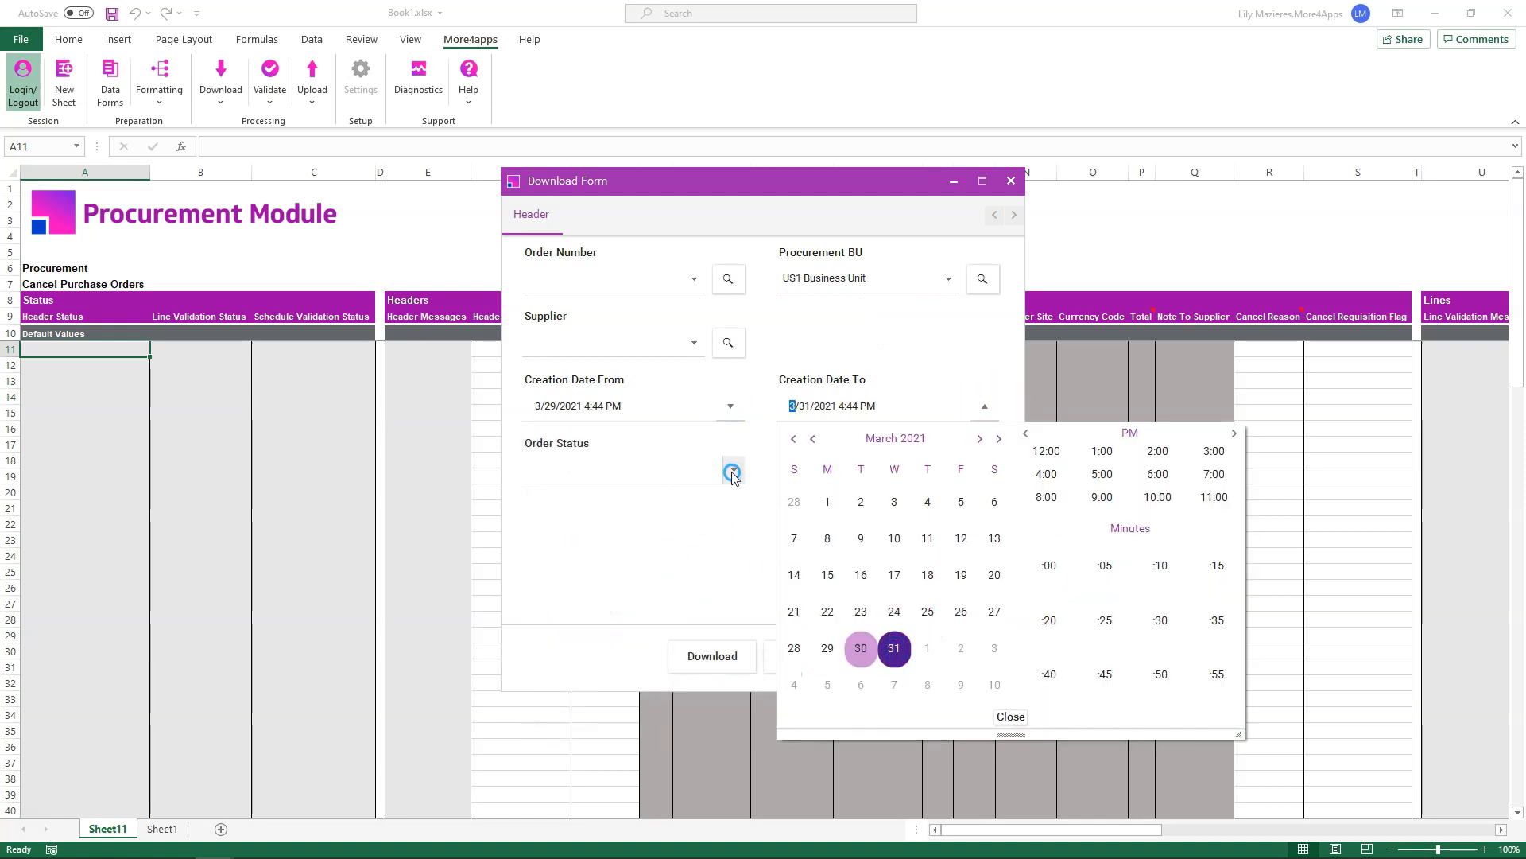
left_click(613, 718)
- Download the purchase orders matching the form's criteria into the sheet
left_click(732, 663)
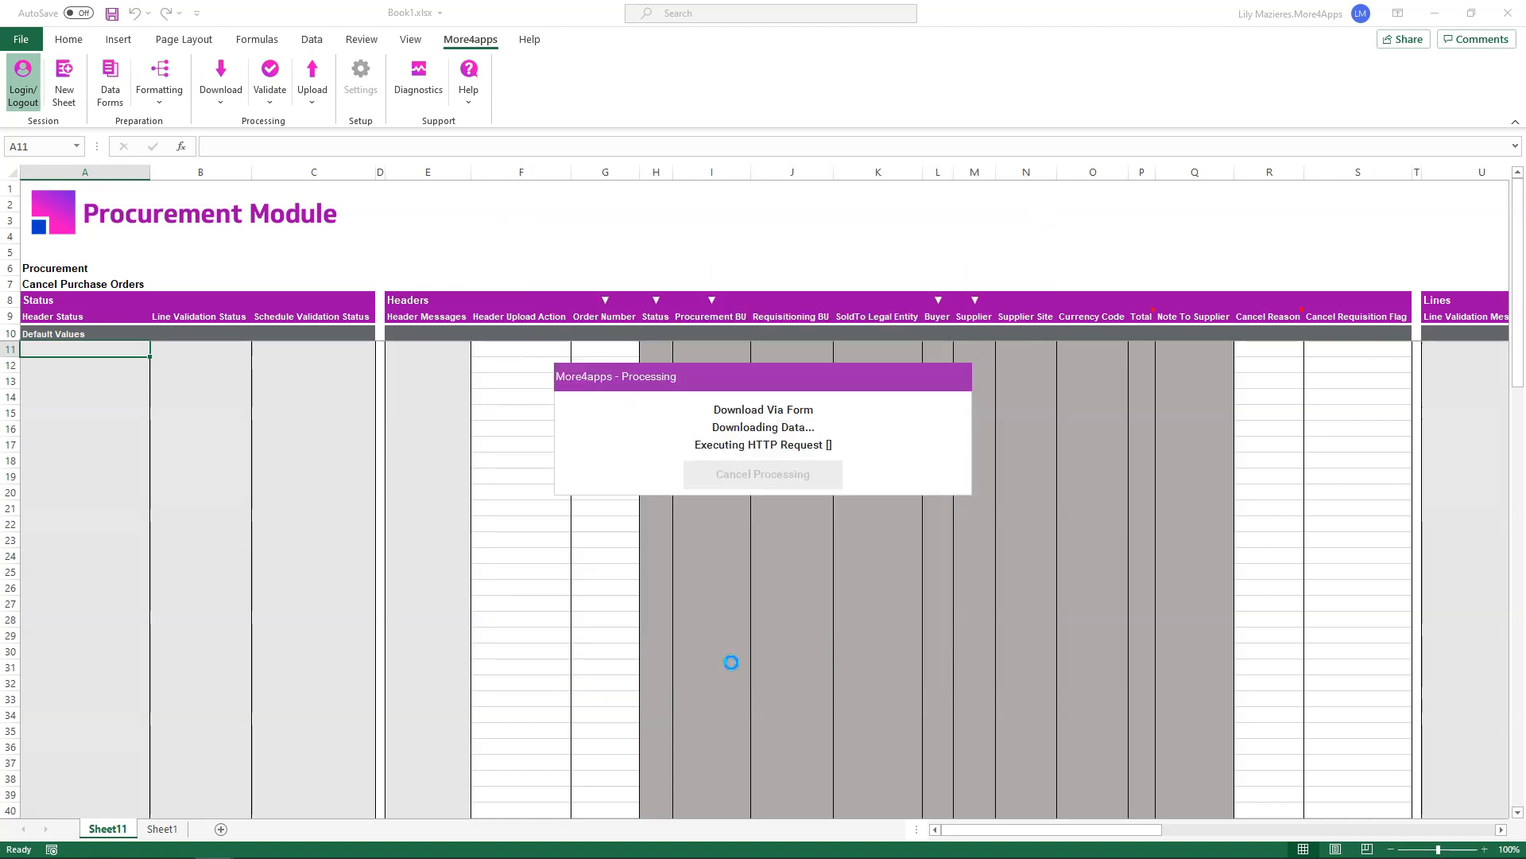
left_click(785, 478)
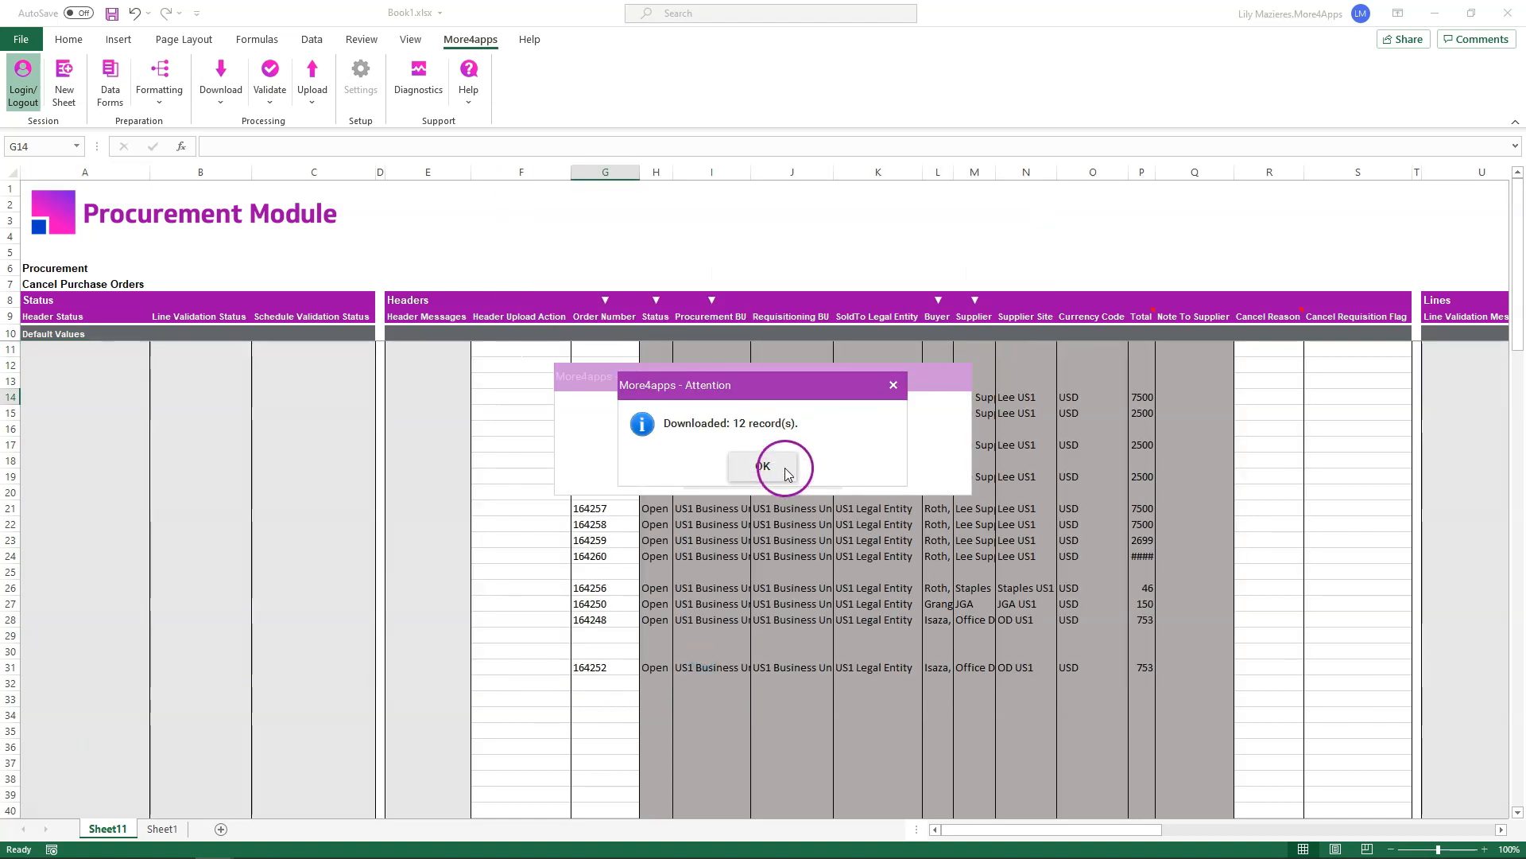
left_click(292, 554)
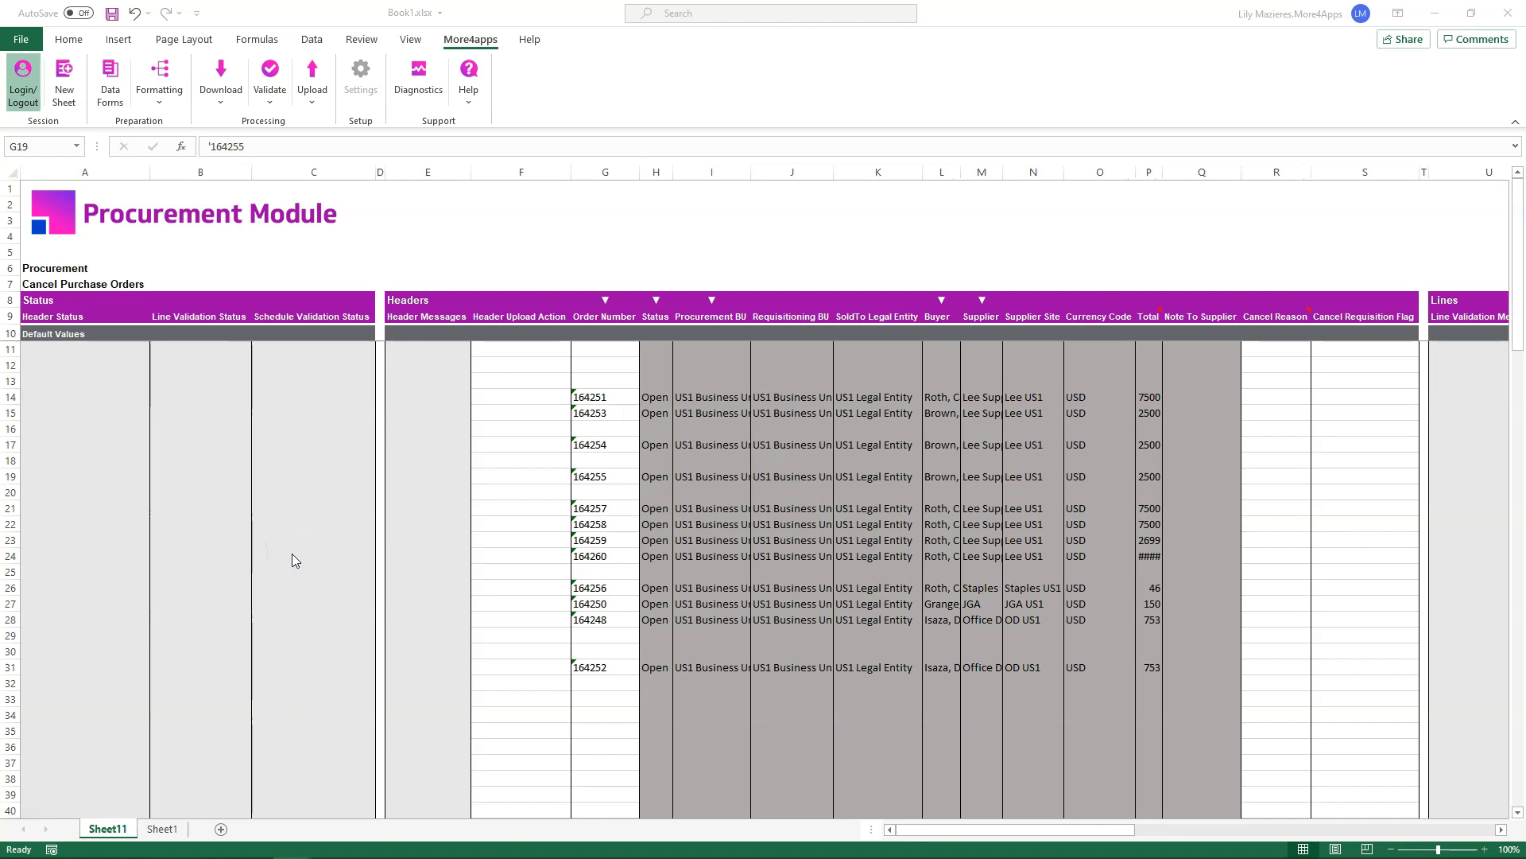
- Delete the downloaded orders in rows 19 to 32 and select the order numbers in G14:G17
left_click(598, 480)
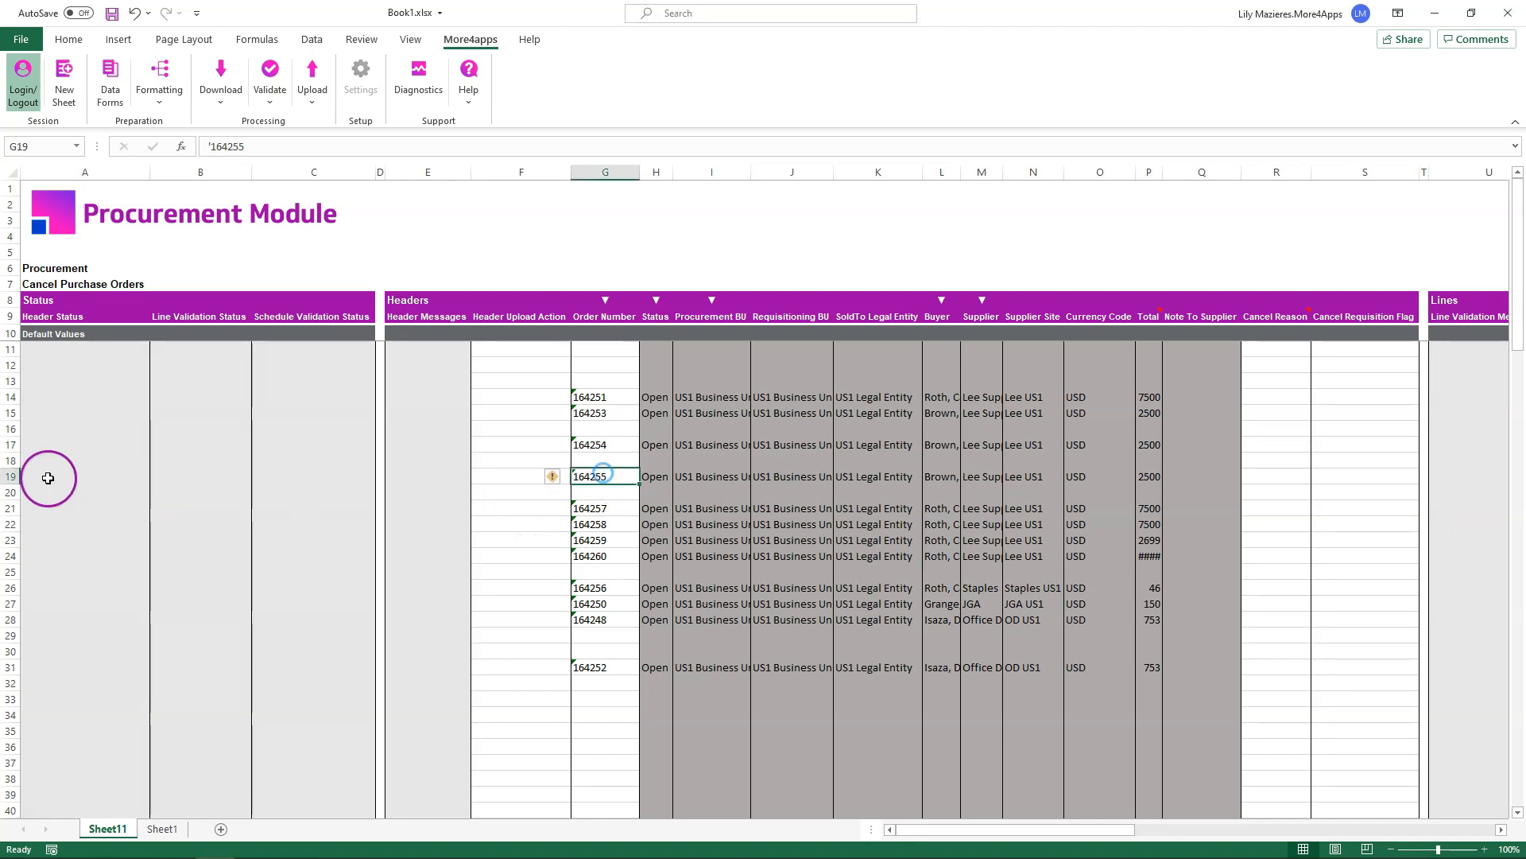
left_click_drag(11, 476, 33, 689)
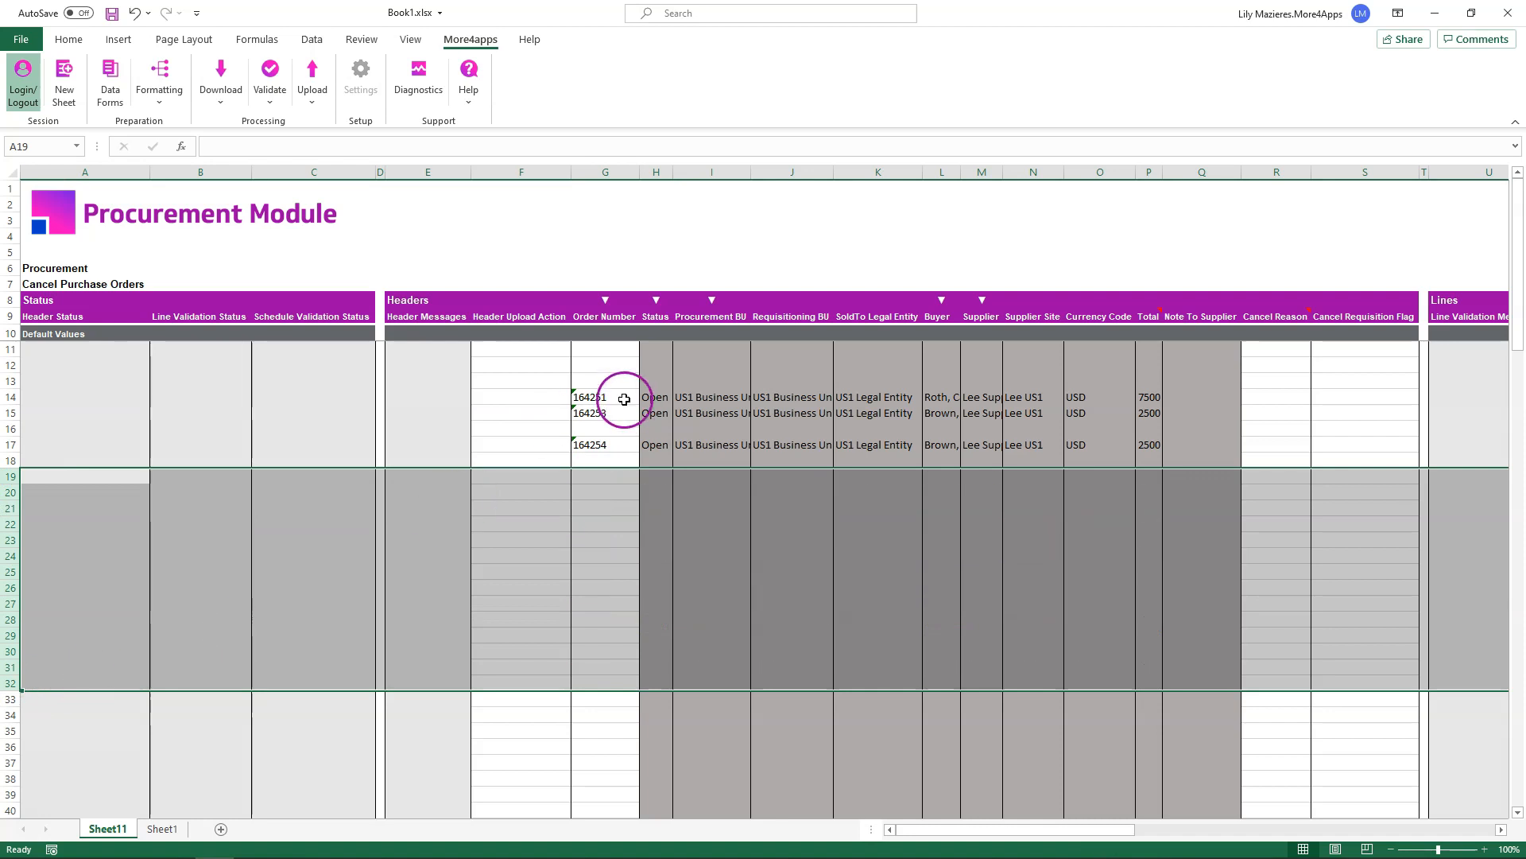
key("Delete")
left_click_drag(617, 403, 617, 443)
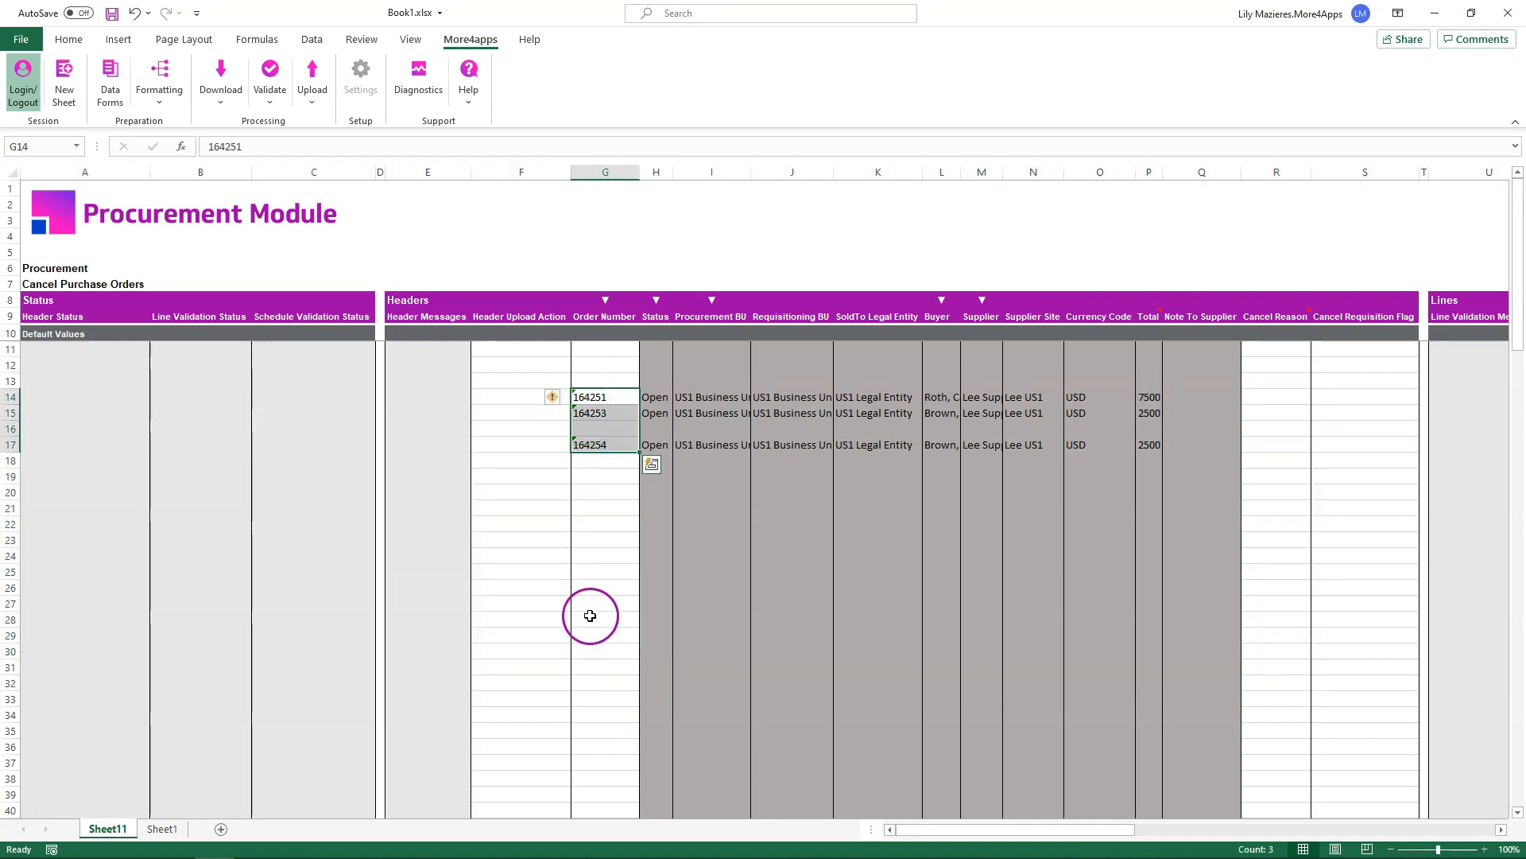
- Enter Cancel as the Header Upload Action in F14 and copy it to F15
left_click(507, 396)
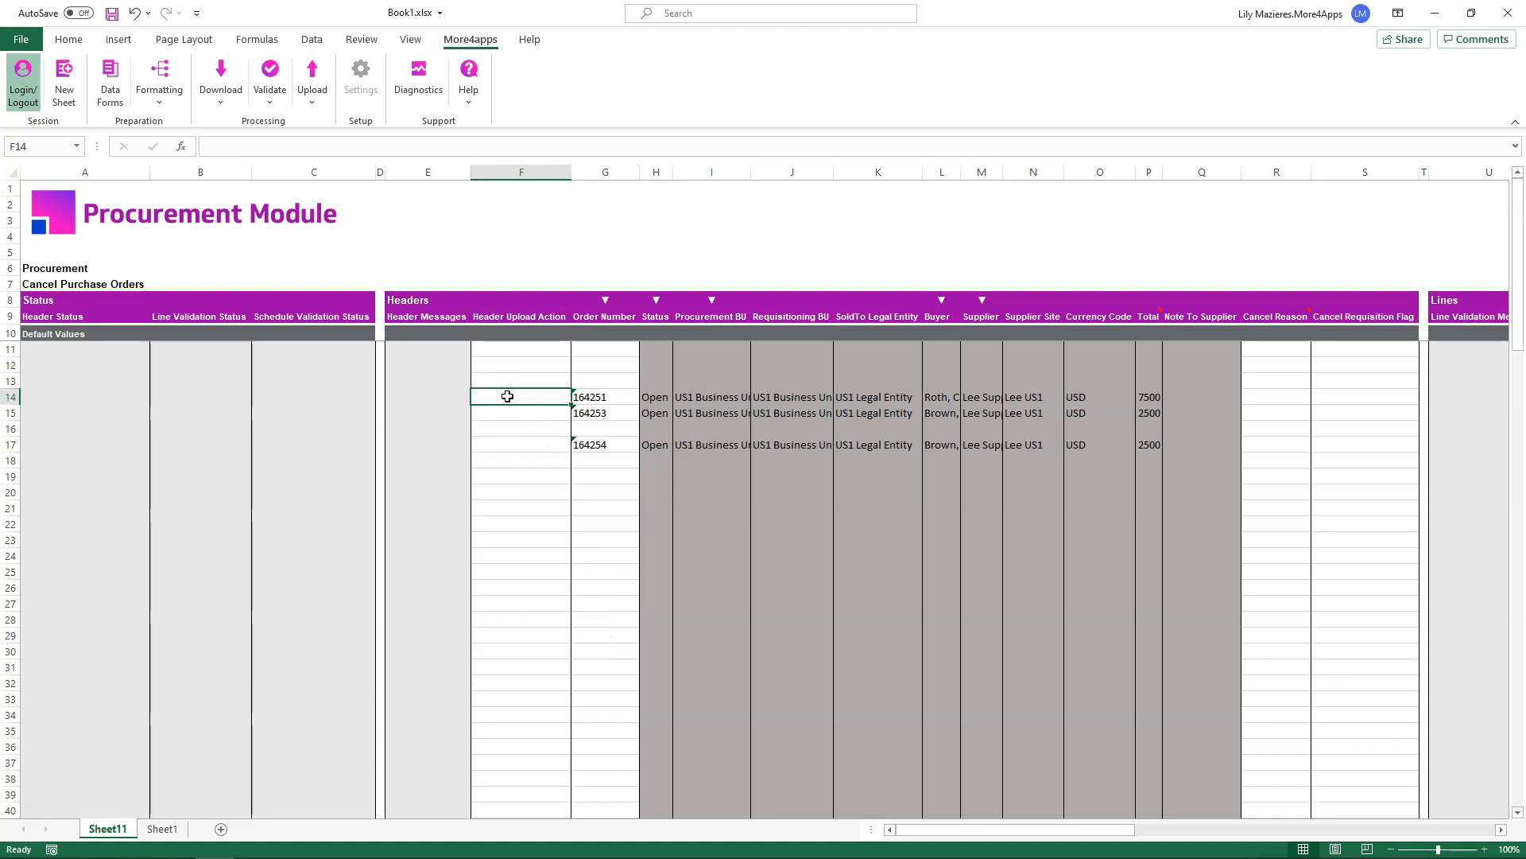
type("C")
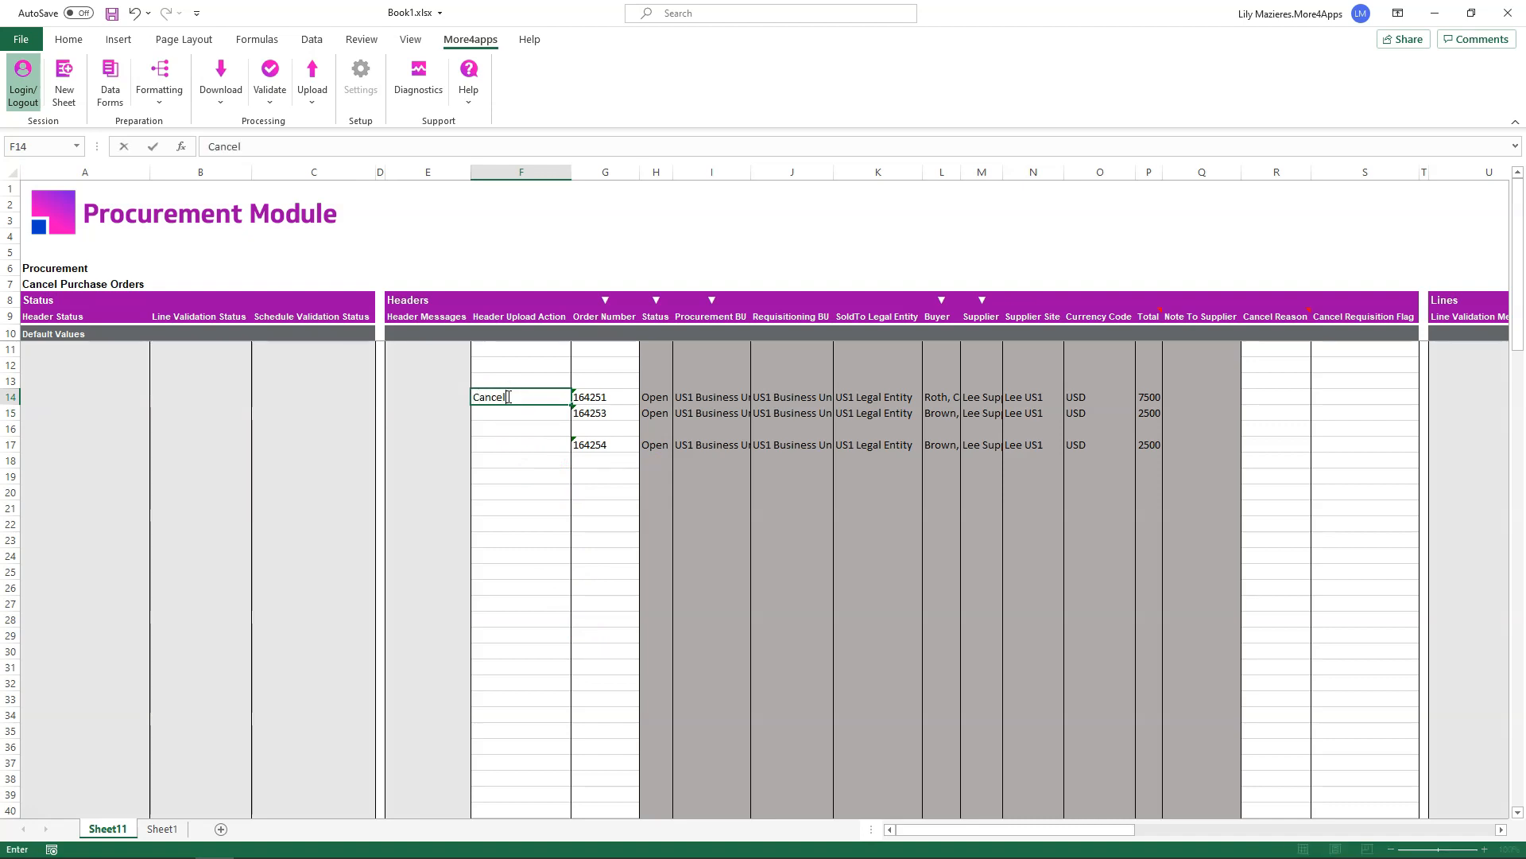
type("ancel")
key("Return")
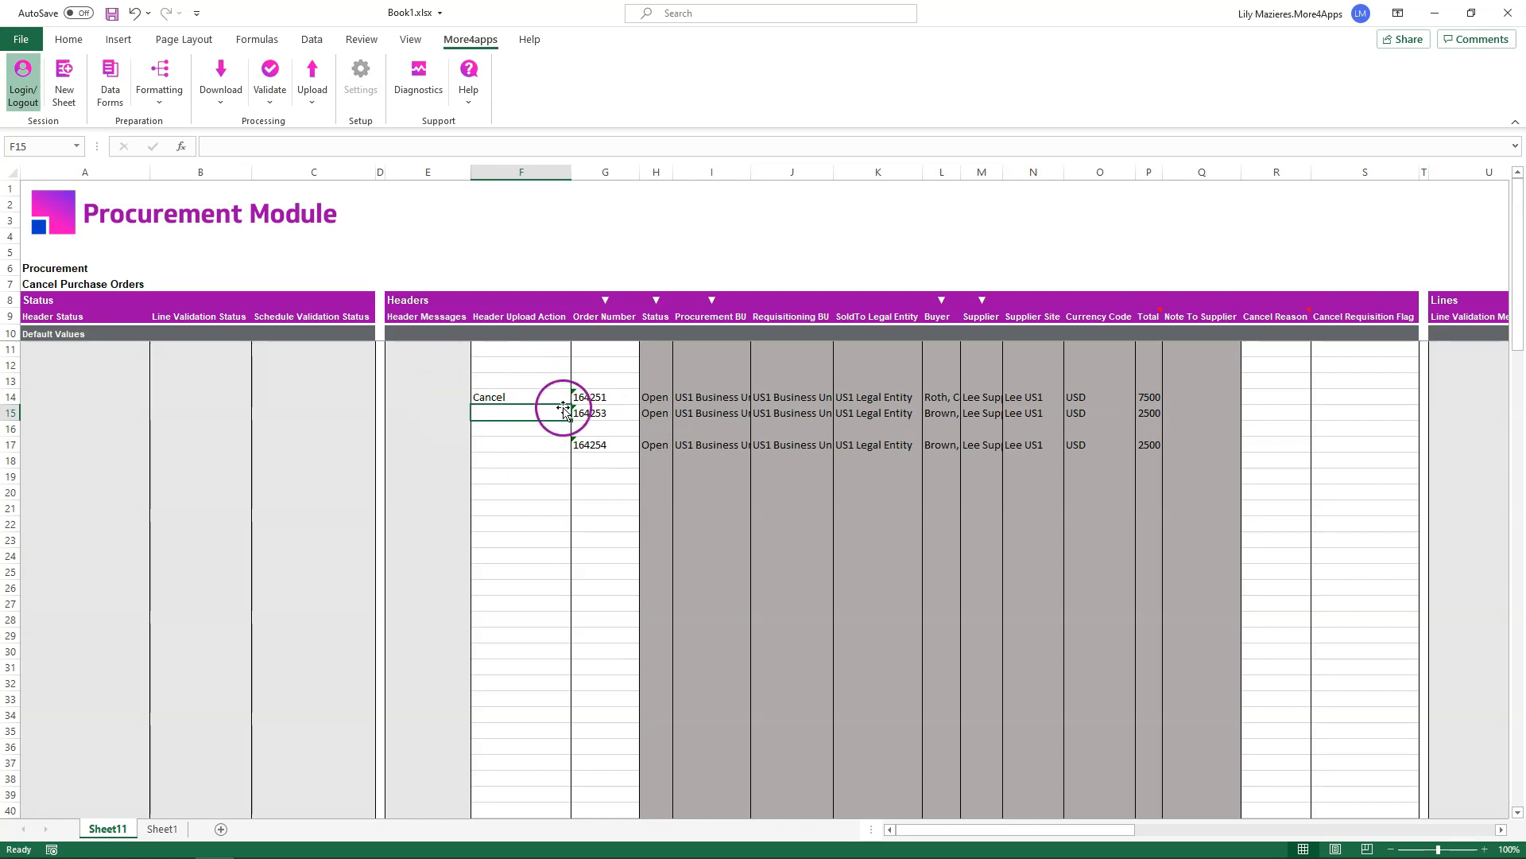
left_click(547, 397)
key("ctrl+c")
key("Down")
key("ctrl+v")
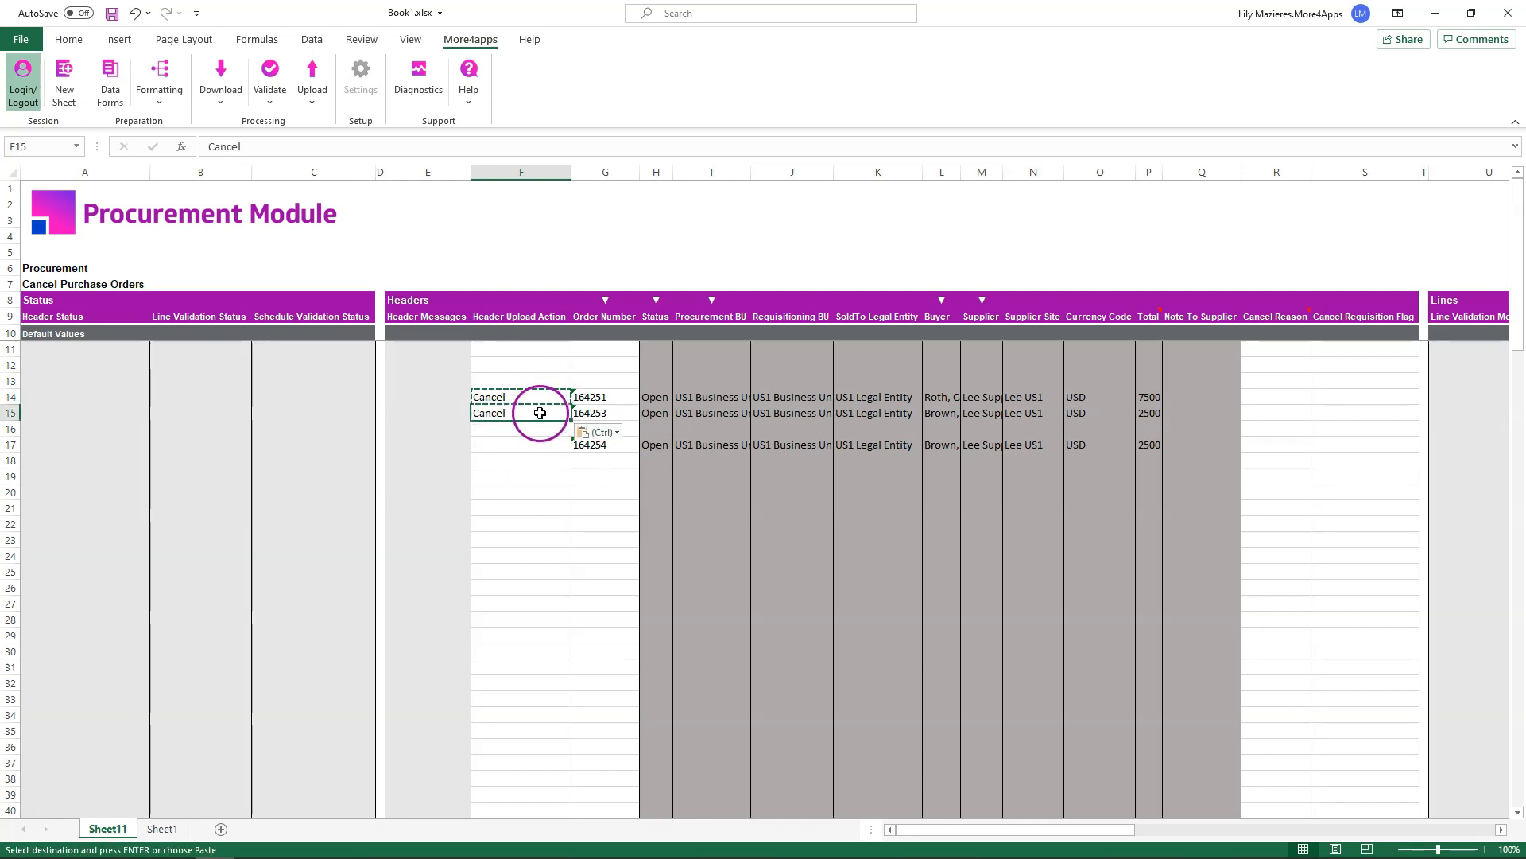
- Through the header data form for row 15, enter the Cancel Reason "Error on supplier" and set Cancel Requisition Flag to No
left_click(110, 89)
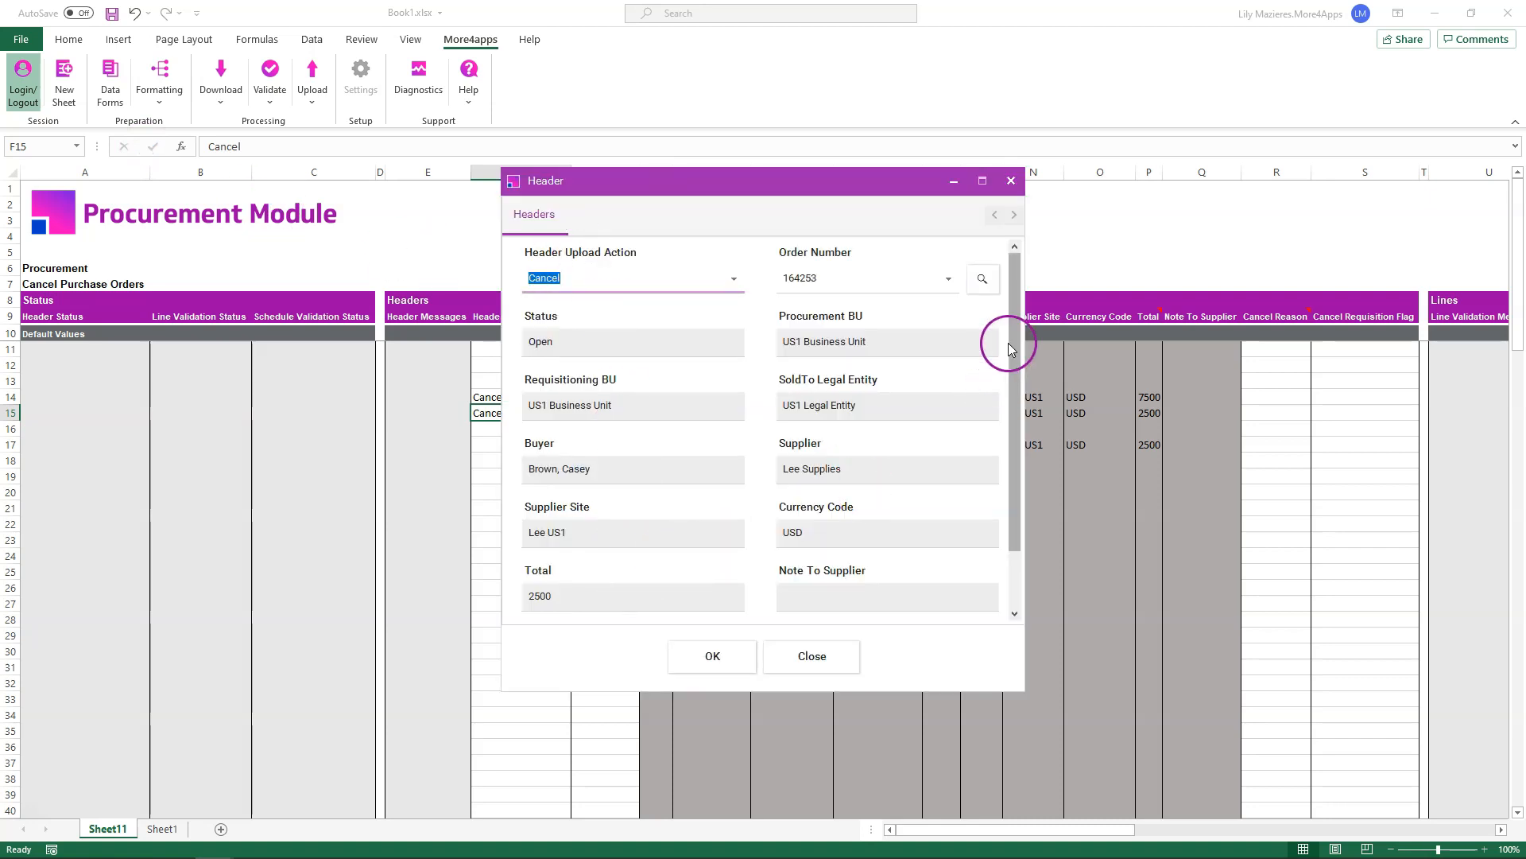
left_click_drag(1009, 341, 1024, 427)
left_click(655, 595)
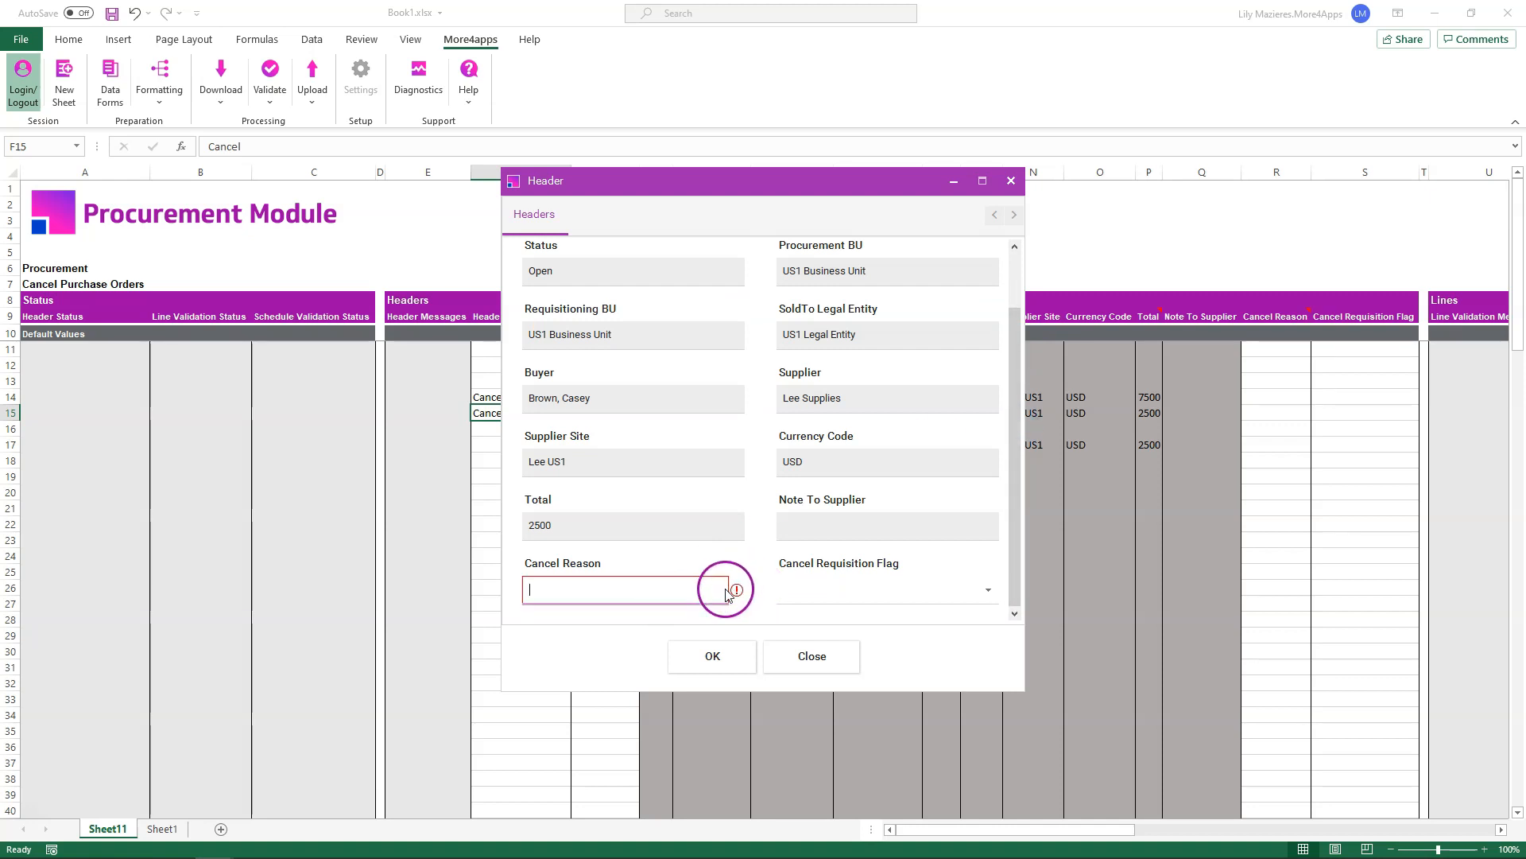
type("Error on supplier")
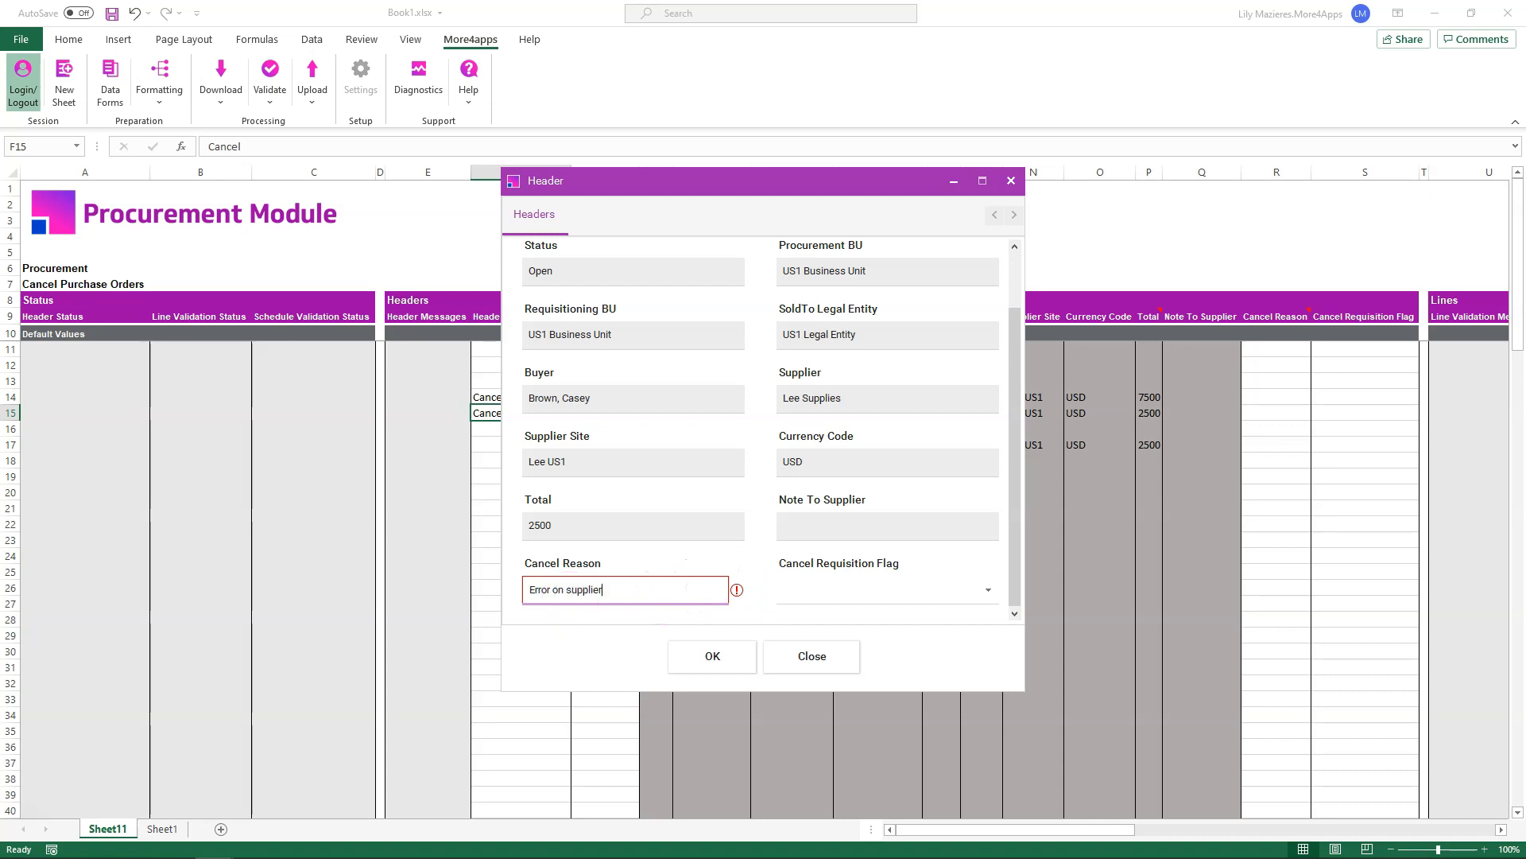
left_click(988, 589)
left_click(823, 646)
left_click_drag(1014, 548, 1014, 491)
left_click(746, 654)
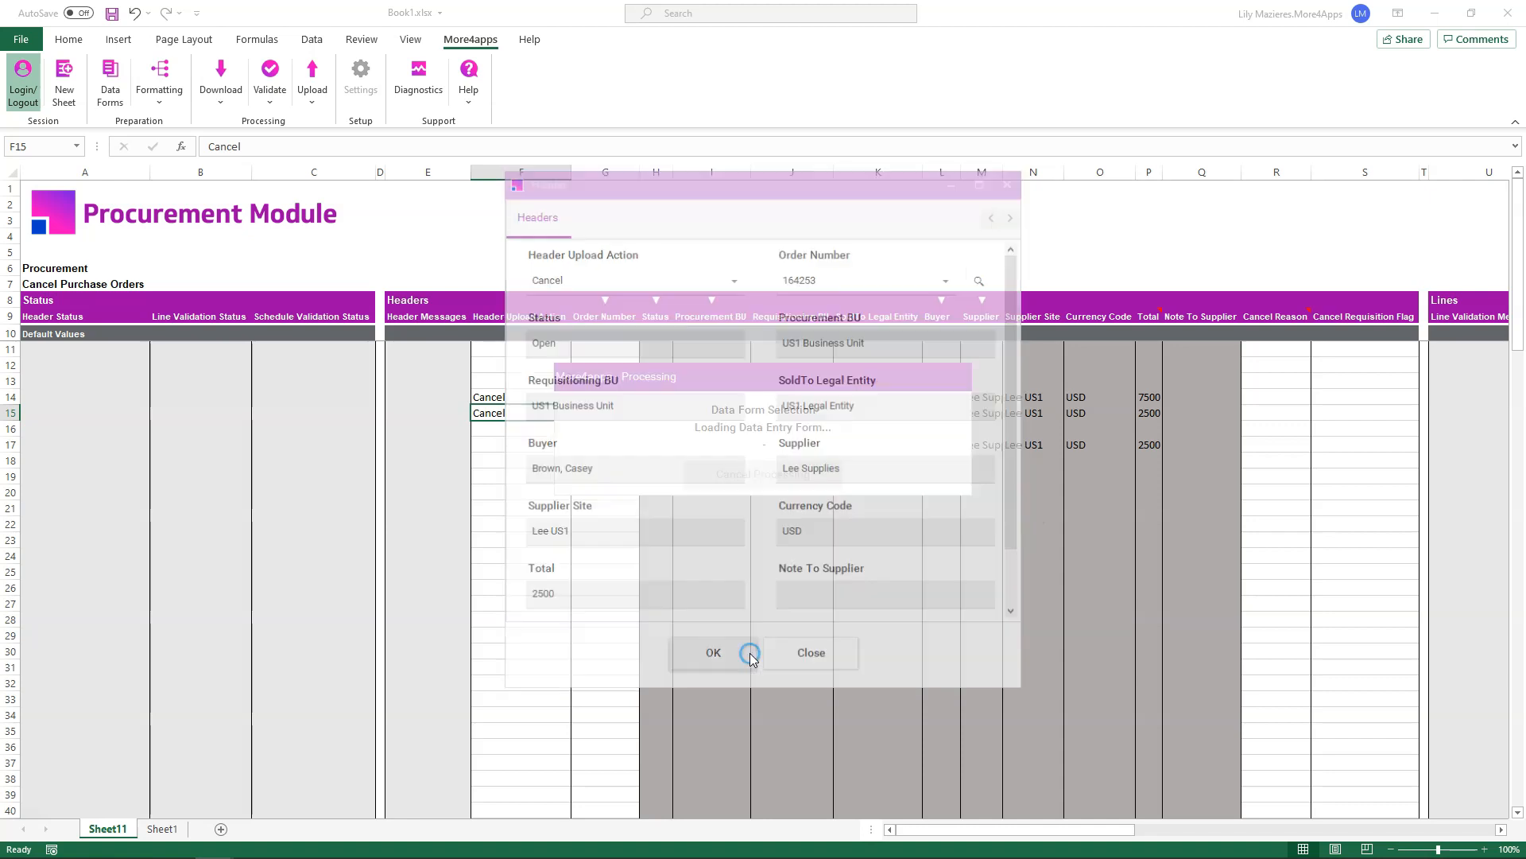
- Enter Cancel as the default Header Upload Action in the Default Values row, cell F10
left_click(542, 335)
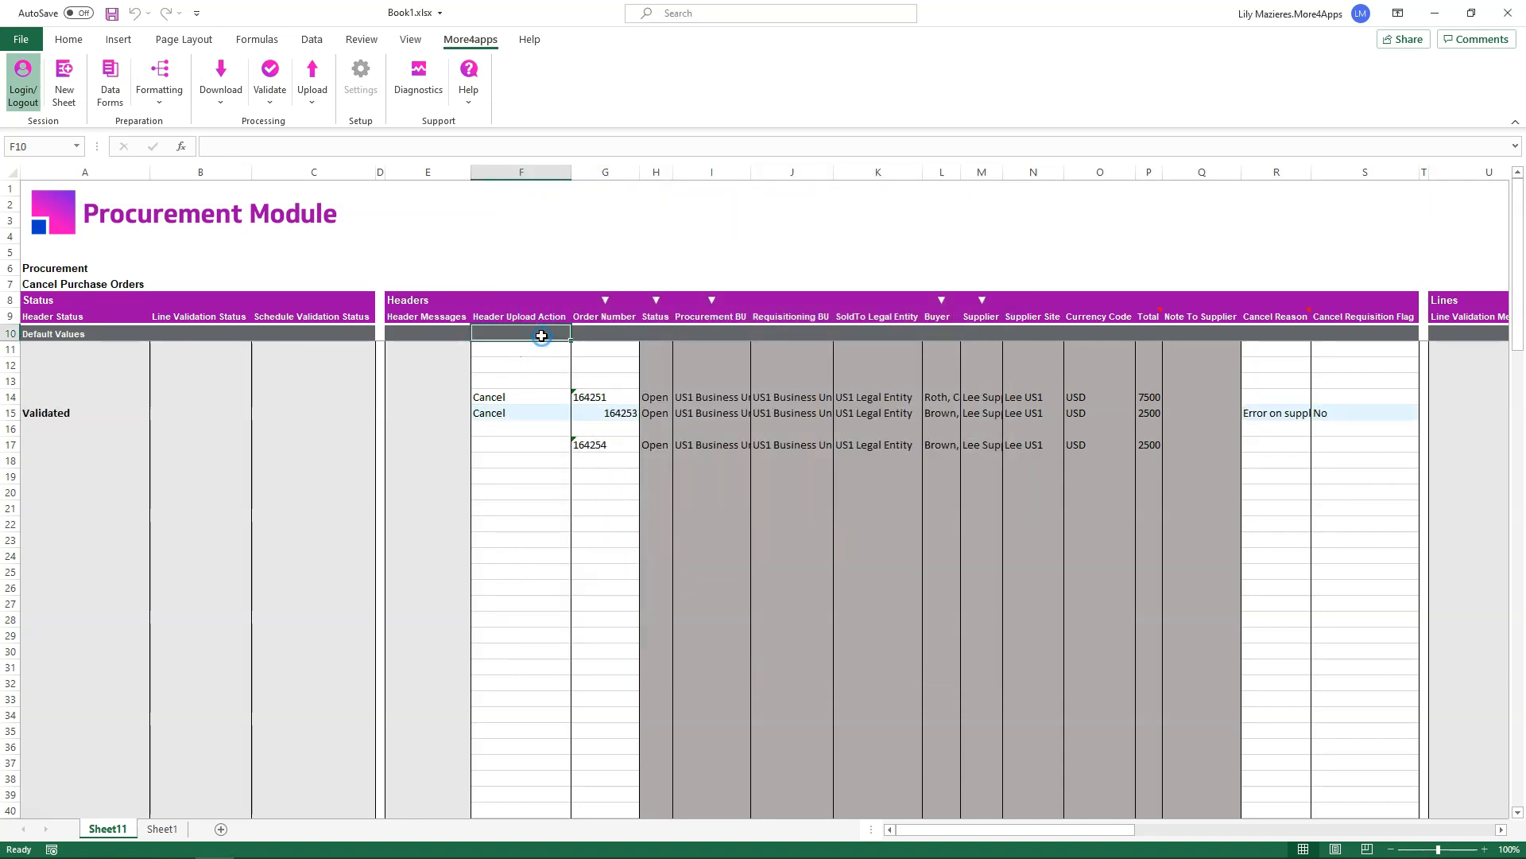
type("Cancel")
key("Return")
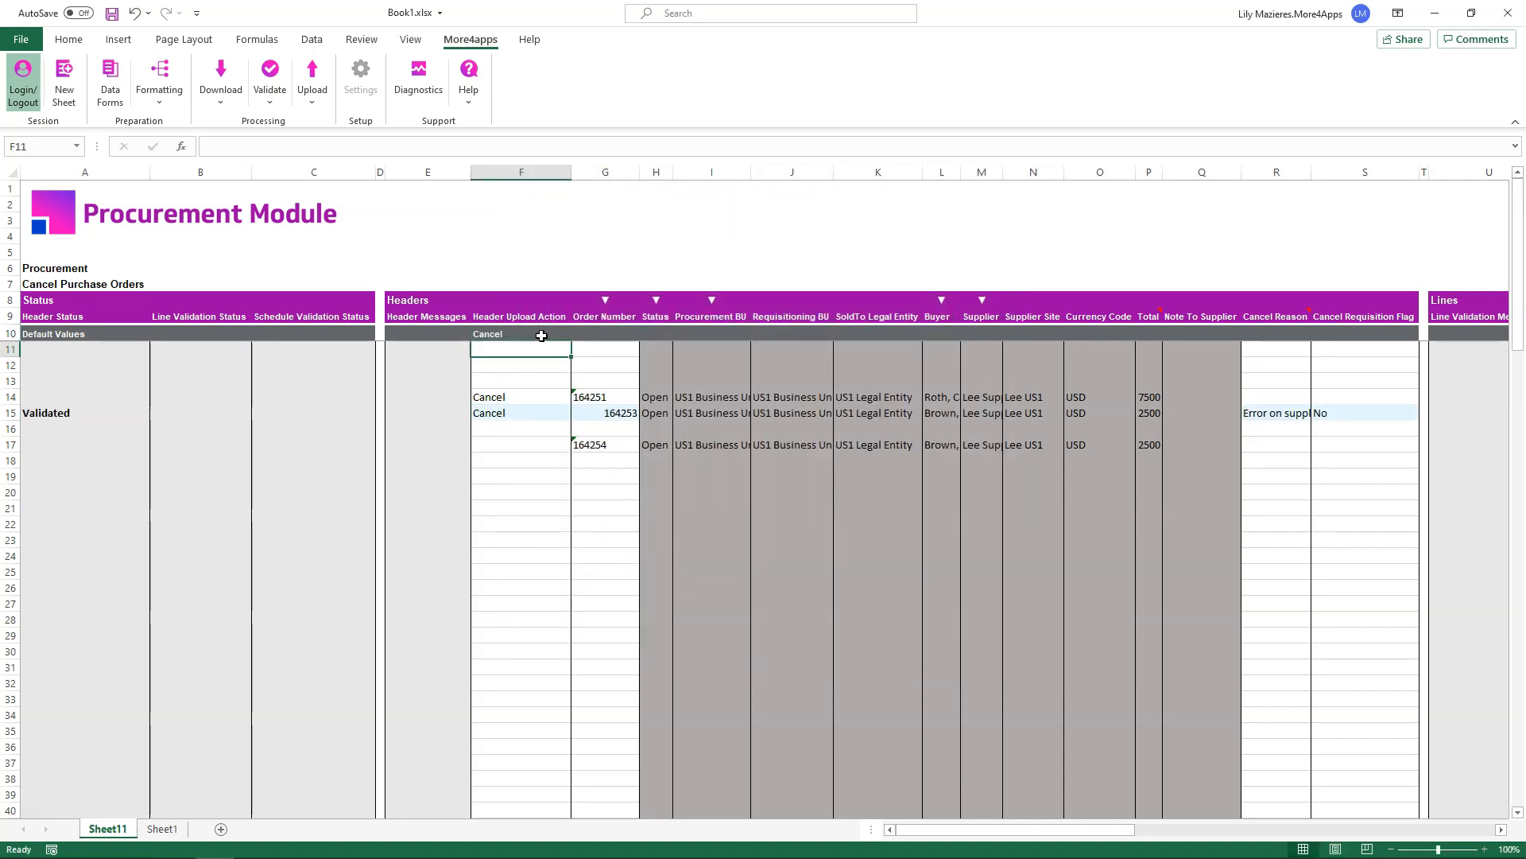
- Copy the Cancel Reason from R15 into the Default Values row at R10, then select F14
left_click(1274, 415)
key("ctrl+c")
right_click(1282, 331)
left_click(1325, 602)
left_click(494, 488)
left_click(520, 401)
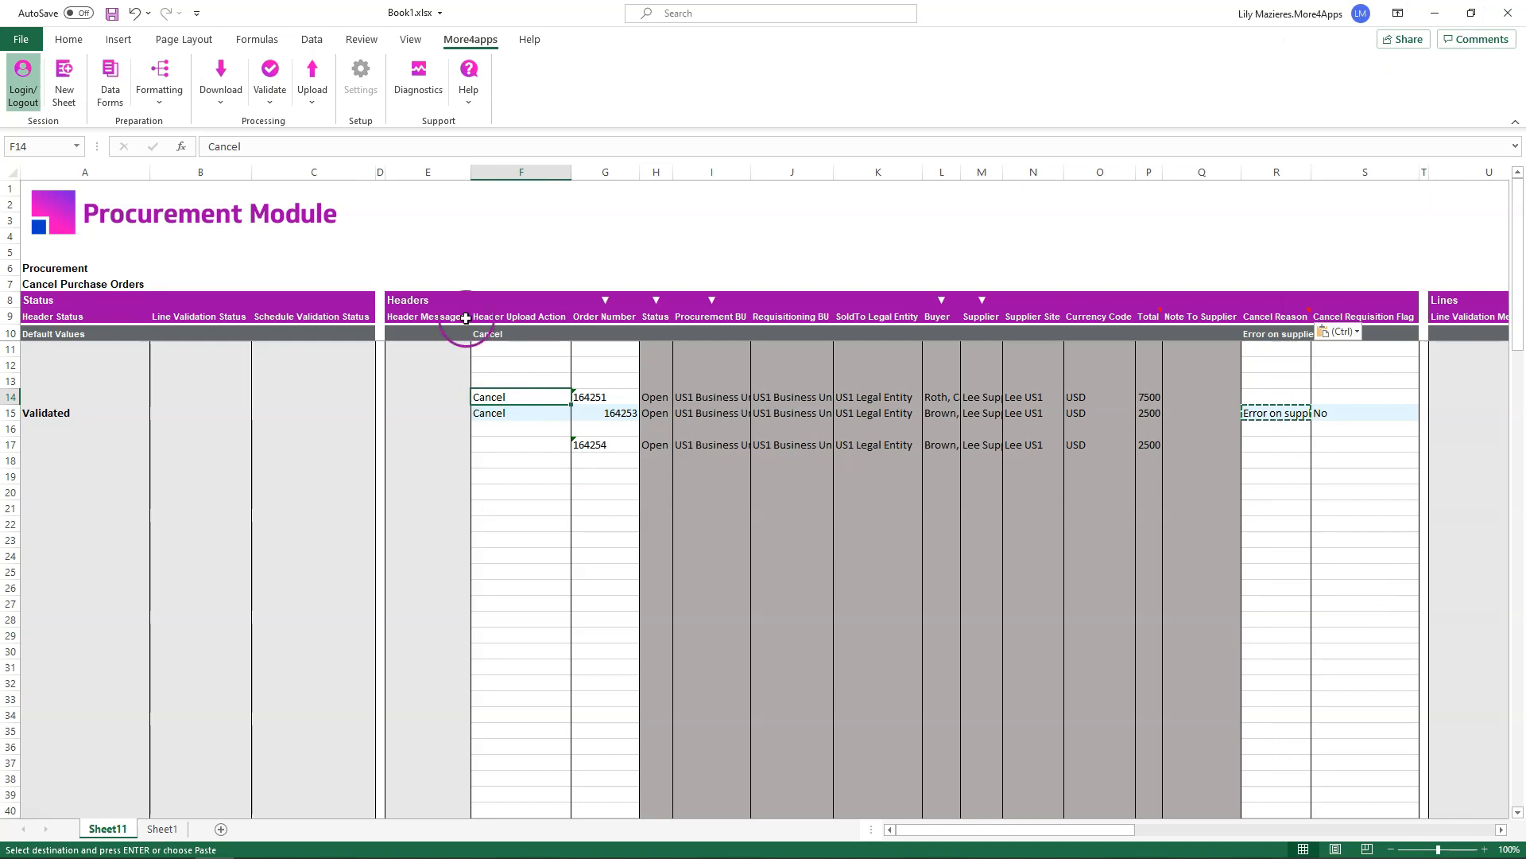
- Upload all rows on the sheet to submit the purchase order cancellations
left_click(271, 95)
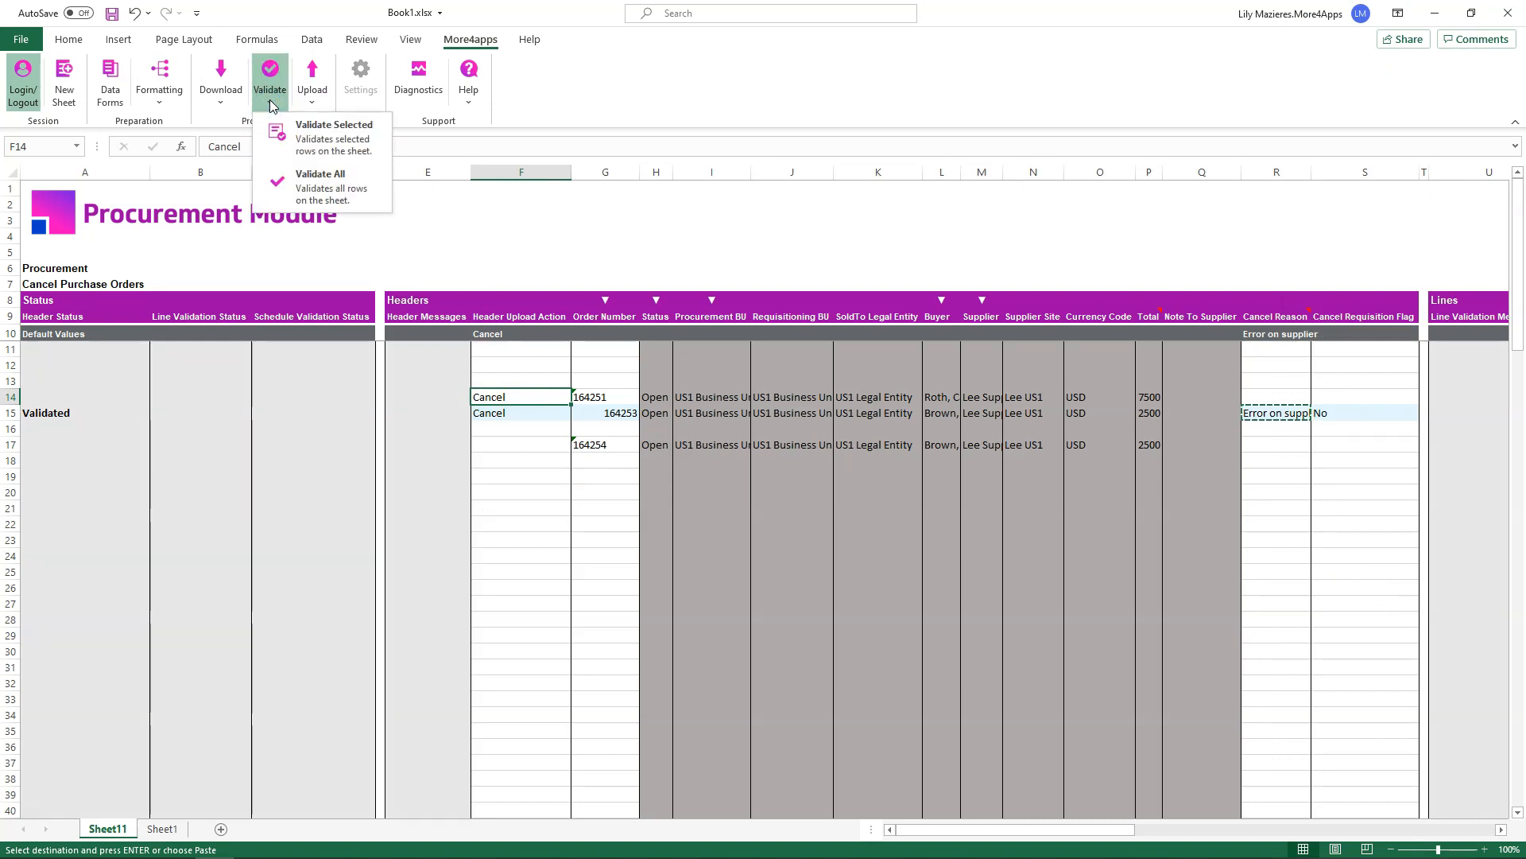
left_click(317, 97)
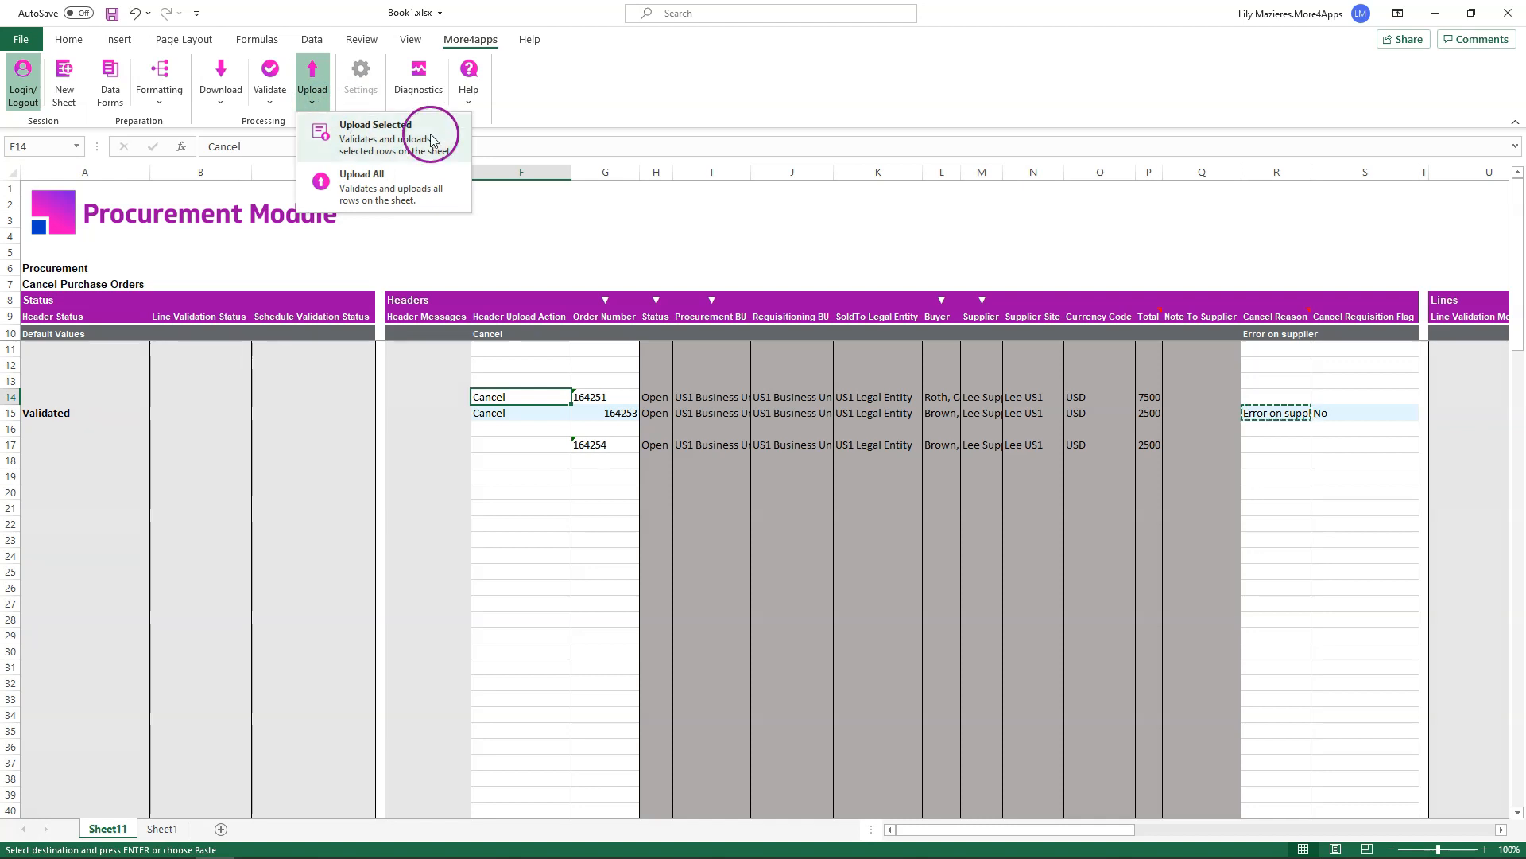
left_click(440, 191)
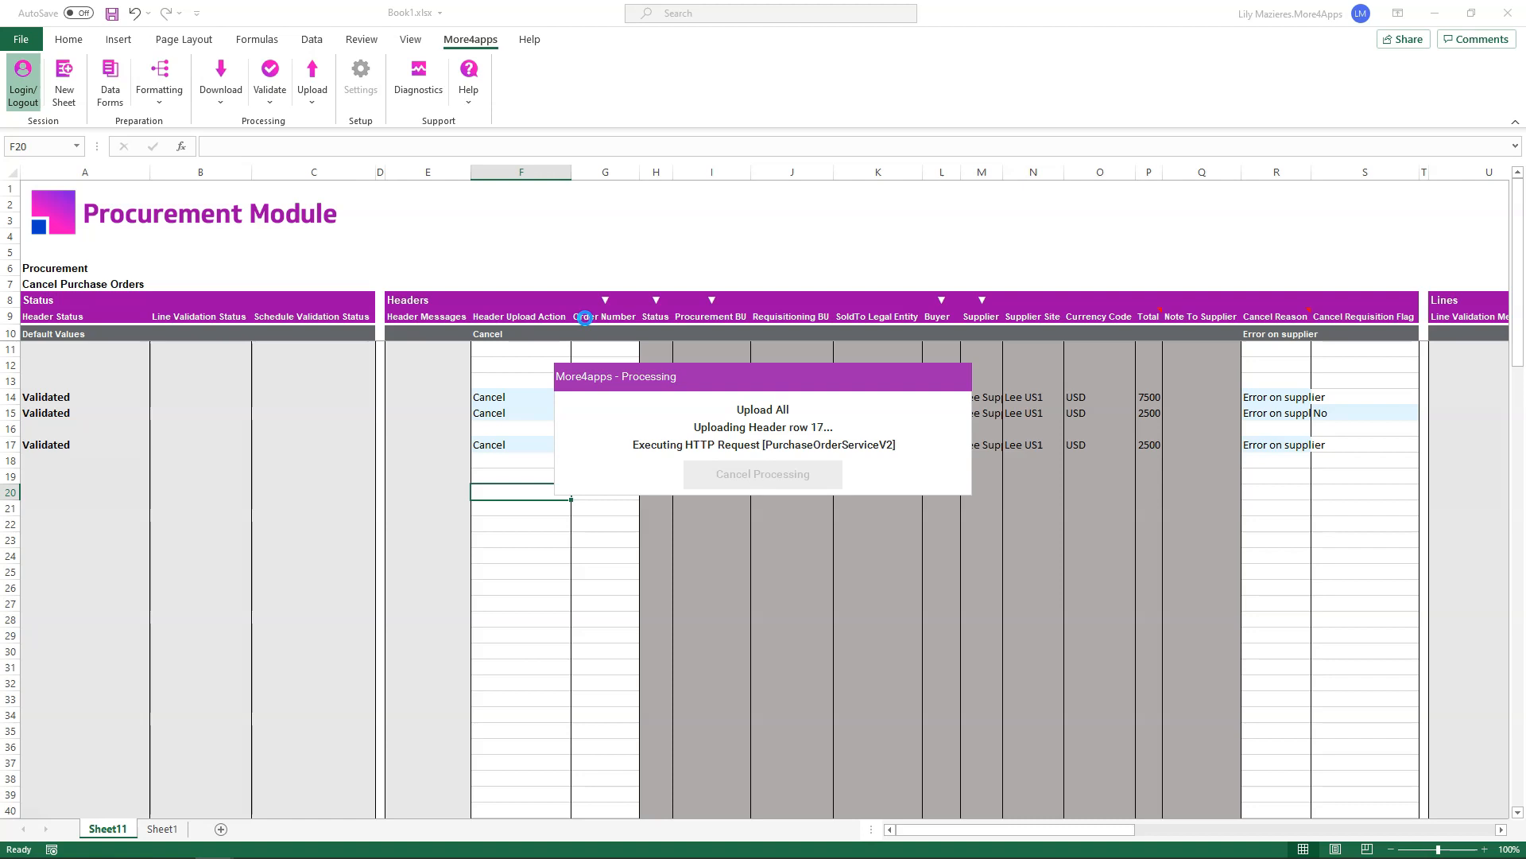
left_click(741, 464)
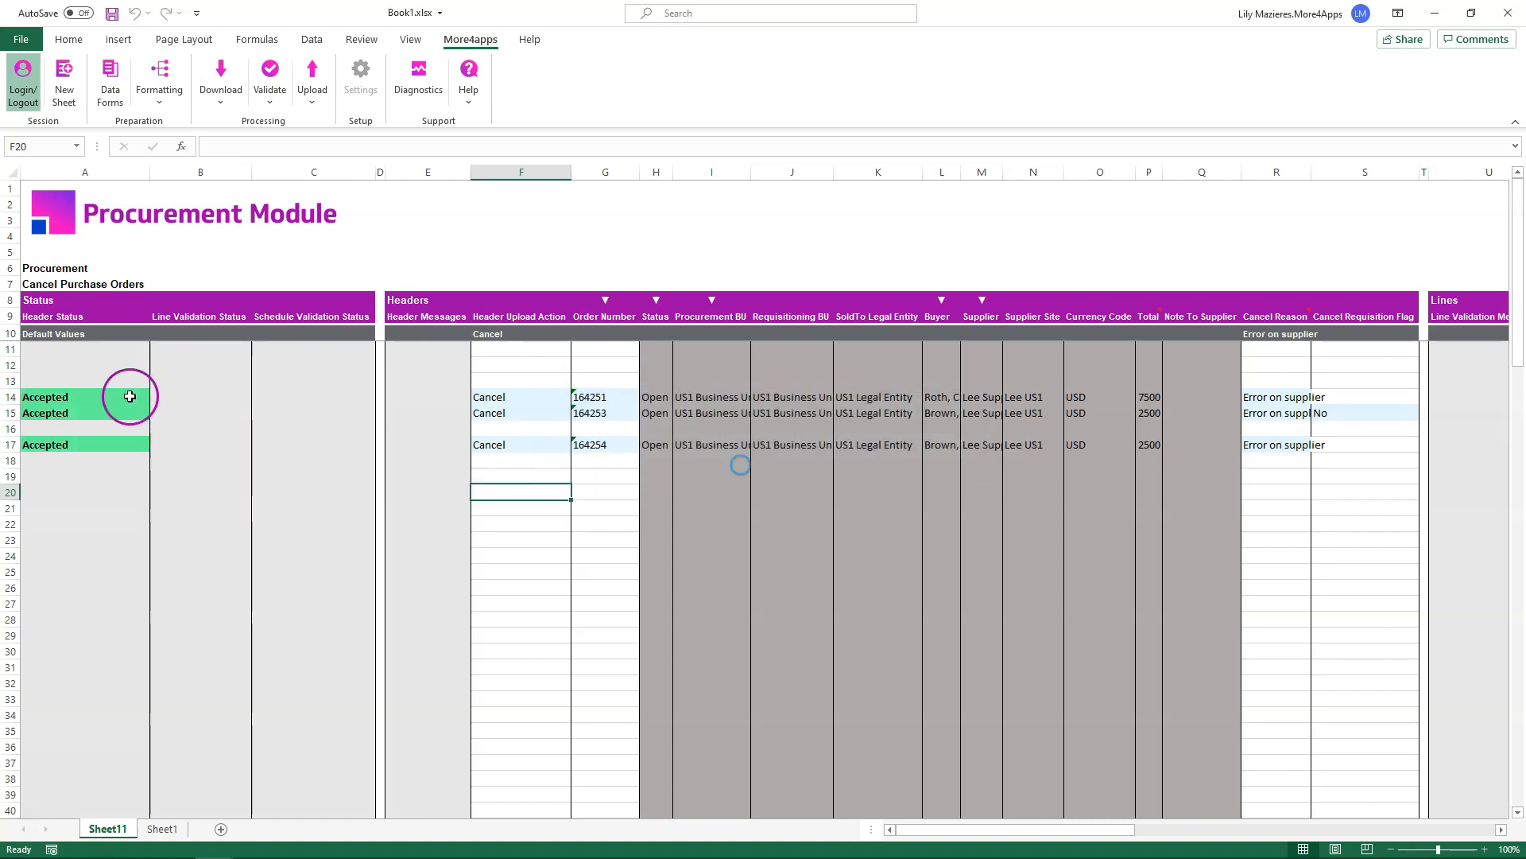
- Review the header statuses in A14:A17 and copy the order numbers in G14:G17
left_click_drag(119, 397, 122, 443)
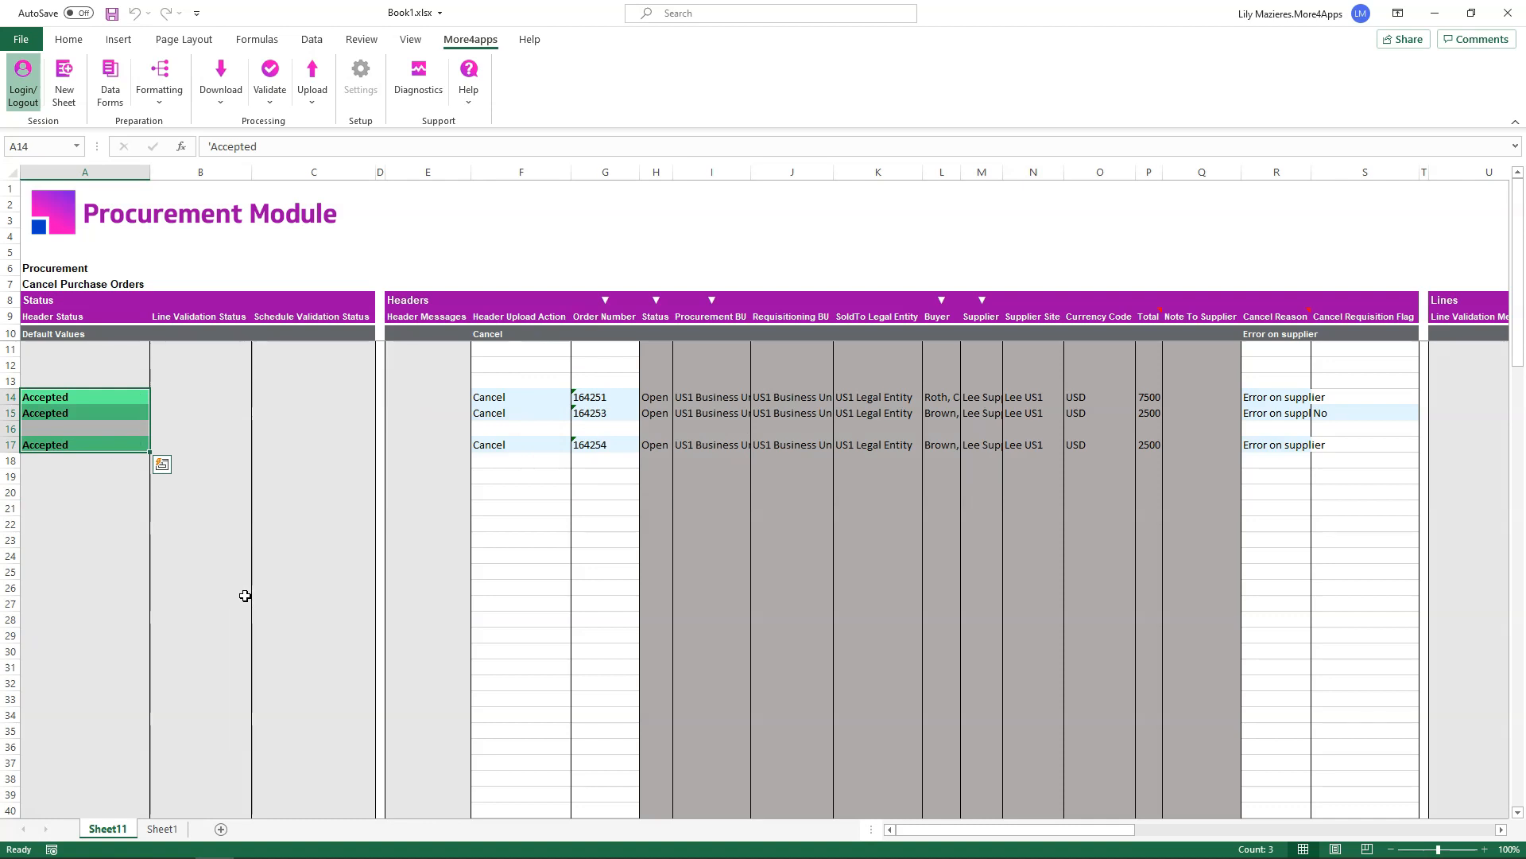
left_click_drag(588, 397, 588, 440)
key("ctrl+c")
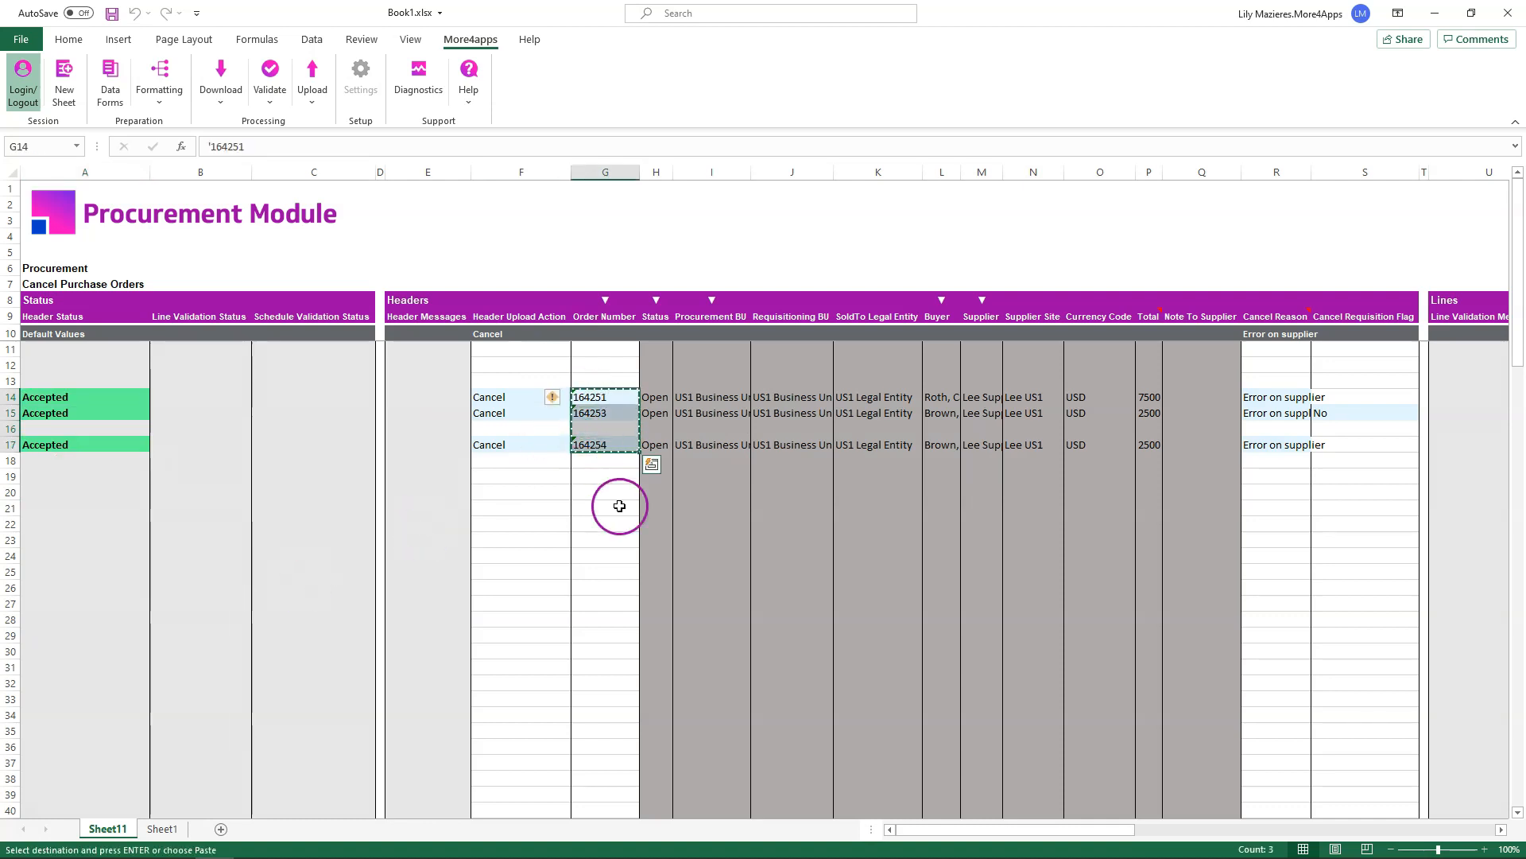
- Paste the copied order numbers at G20 and download those purchase orders using the sheet criteria
left_click(609, 495)
key("ctrl+v")
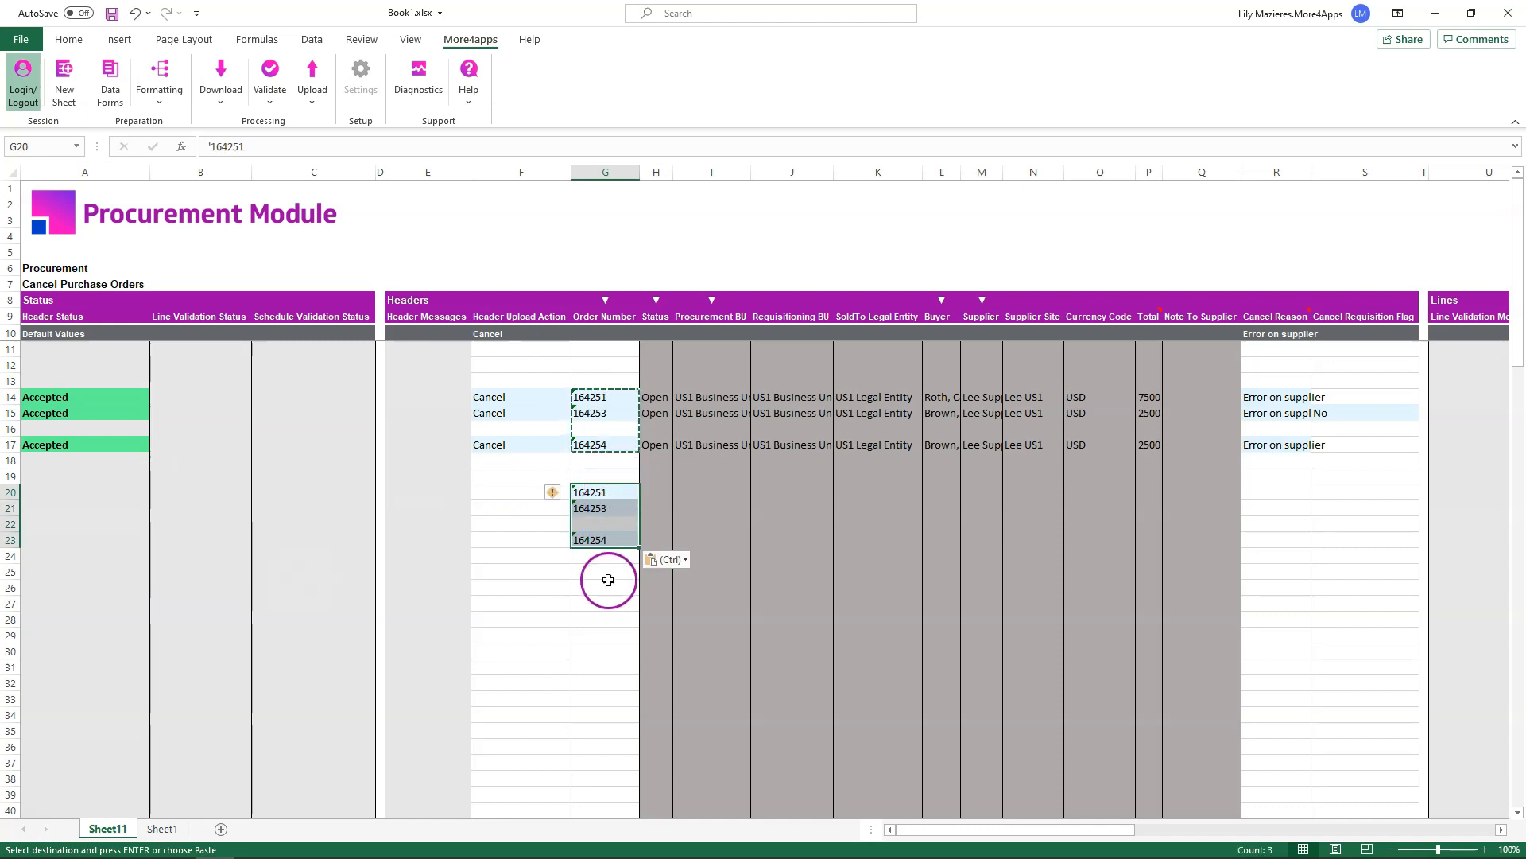
left_click(219, 107)
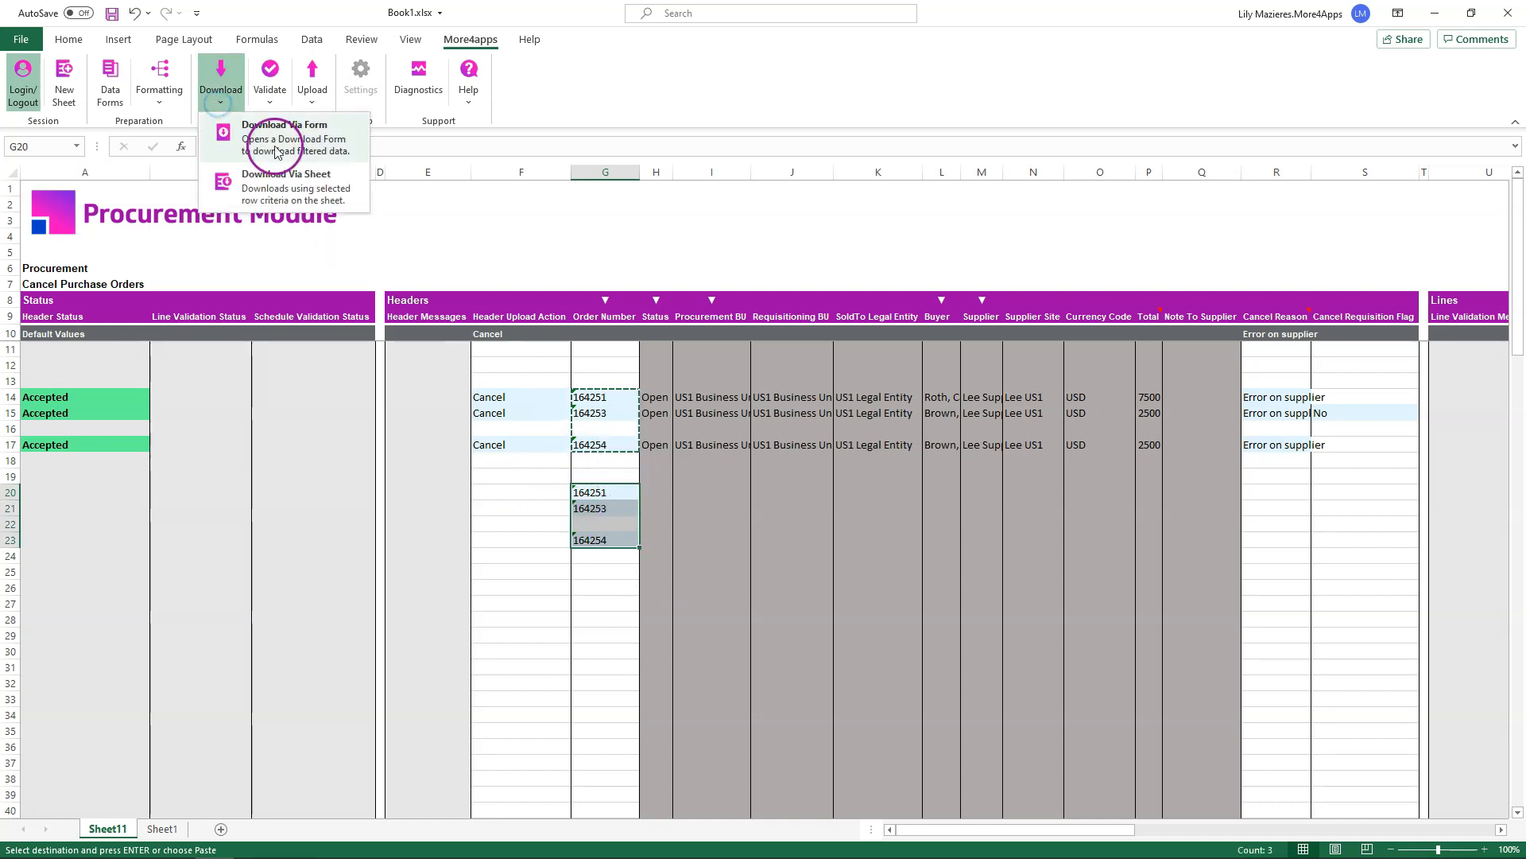
left_click(335, 194)
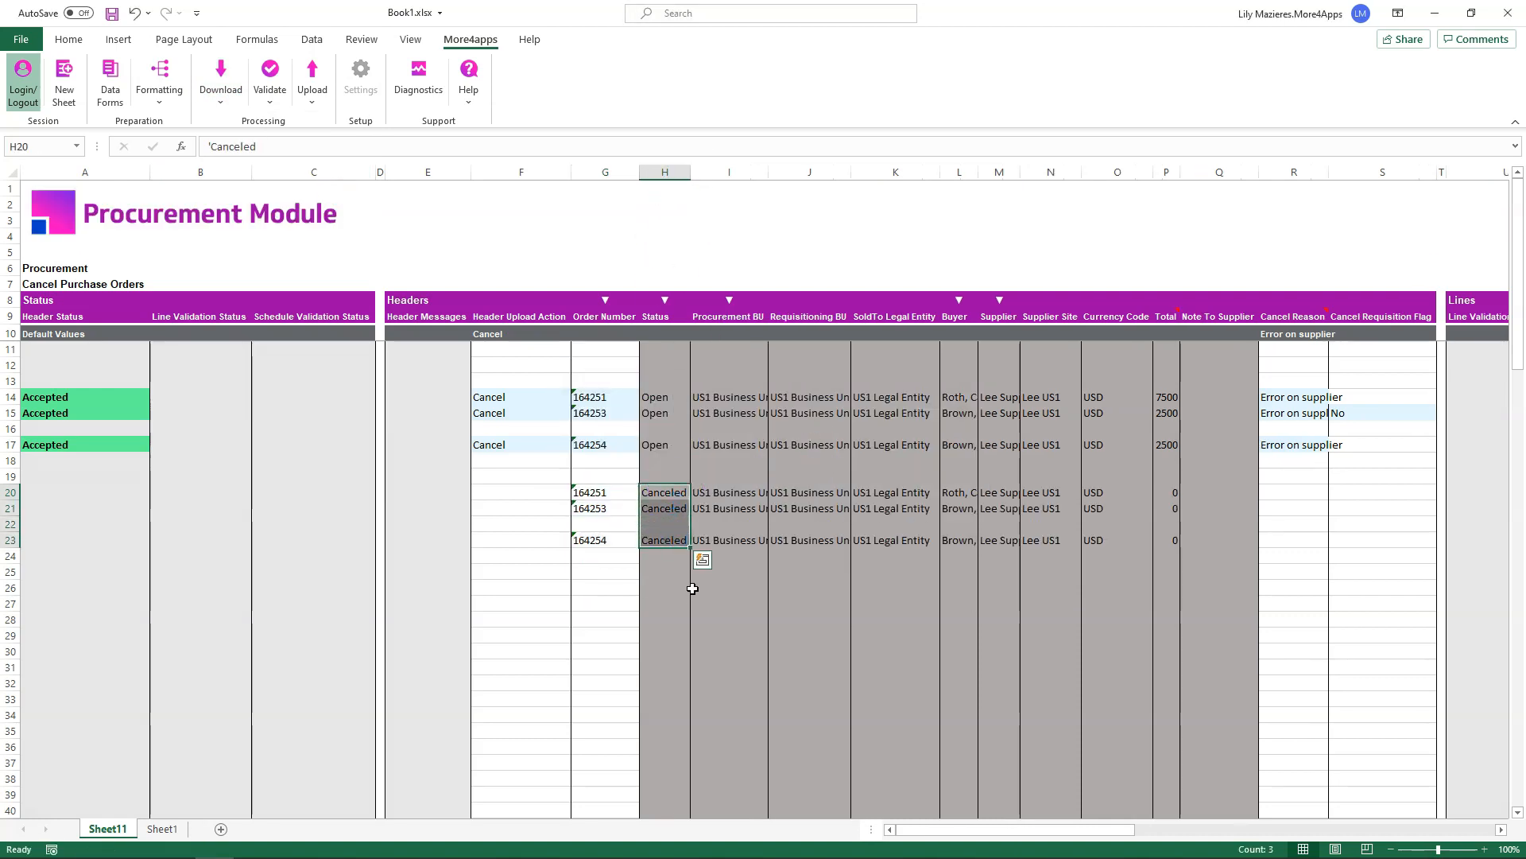
- Examine the line statuses and schedule statuses of the re-downloaded orders in rows 20 to 24
left_click_drag(1004, 828, 1004, 828)
left_click_drag(1023, 829, 1215, 831)
left_click_drag(735, 509, 743, 558)
left_click_drag(1167, 832, 1380, 830)
left_click_drag(1145, 503, 1156, 557)
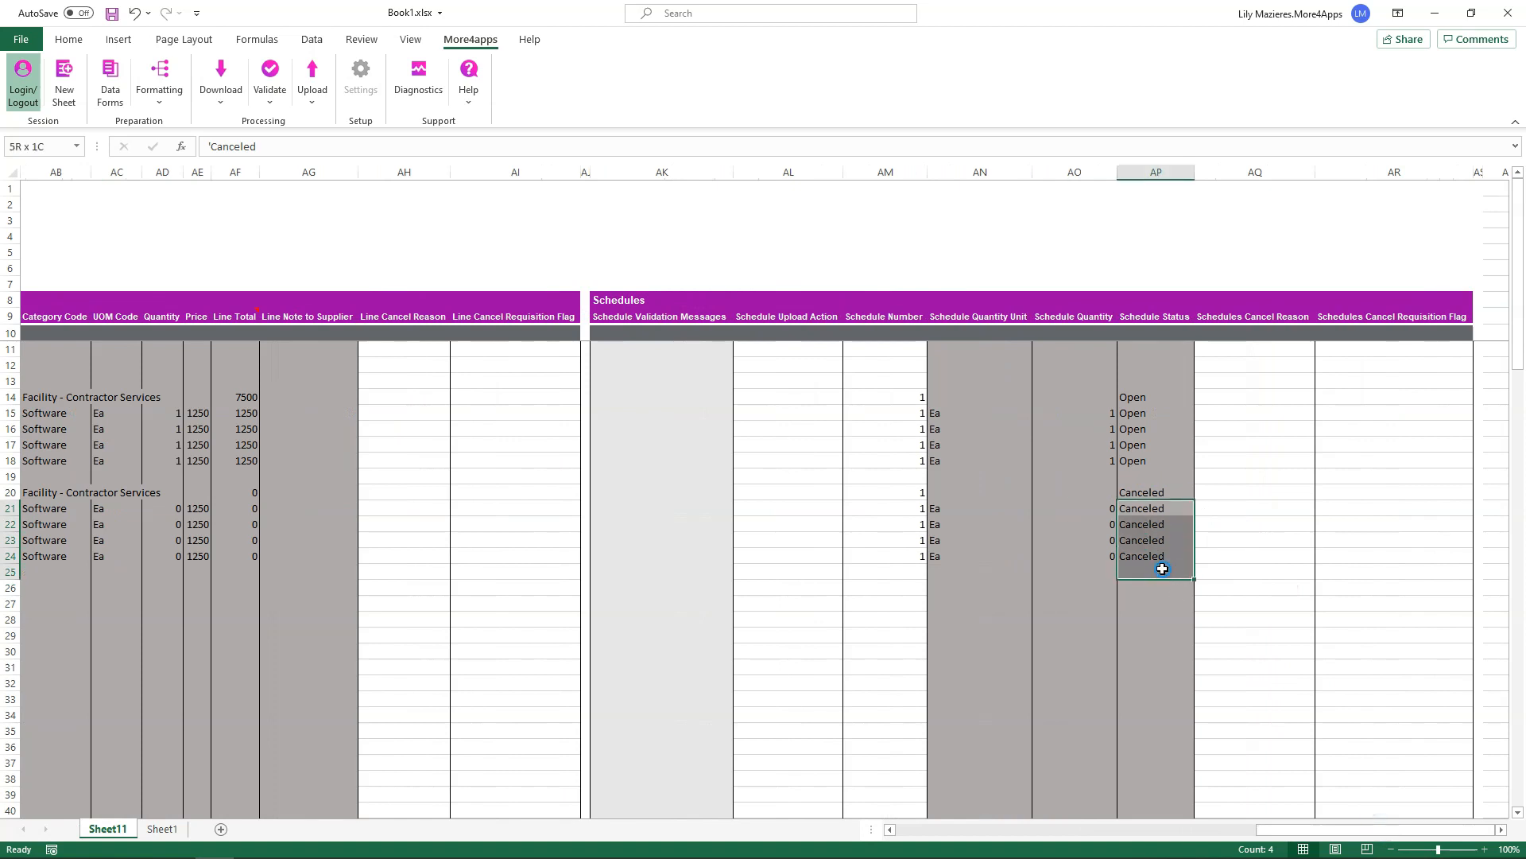
left_click_drag(1334, 833, 903, 828)
left_click(518, 620)
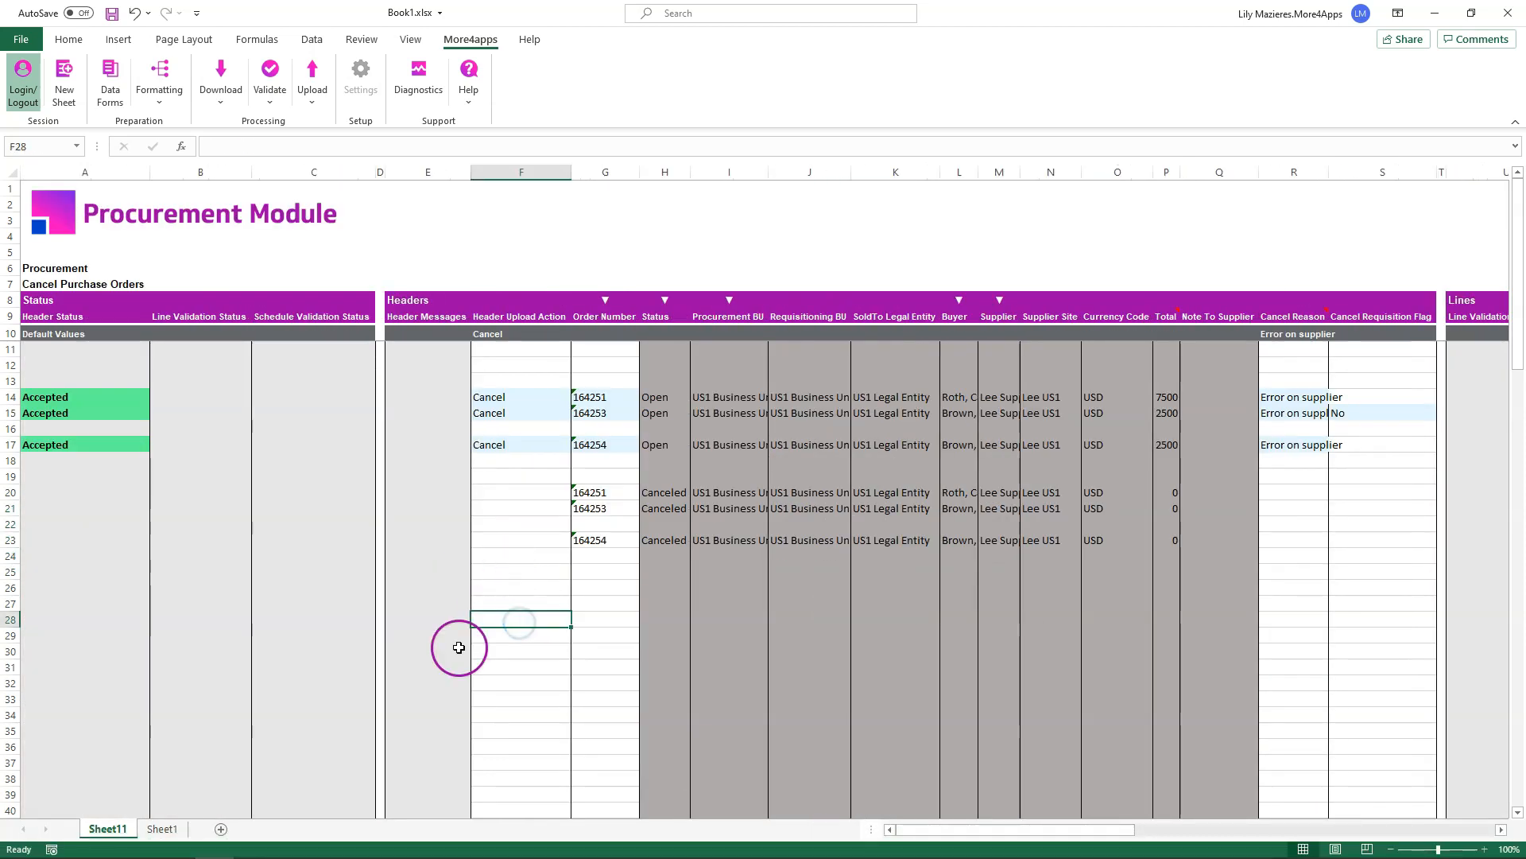
- Paste the four copied order numbers into G26:G29 and download those purchase orders onto the sheet
left_click(620, 585)
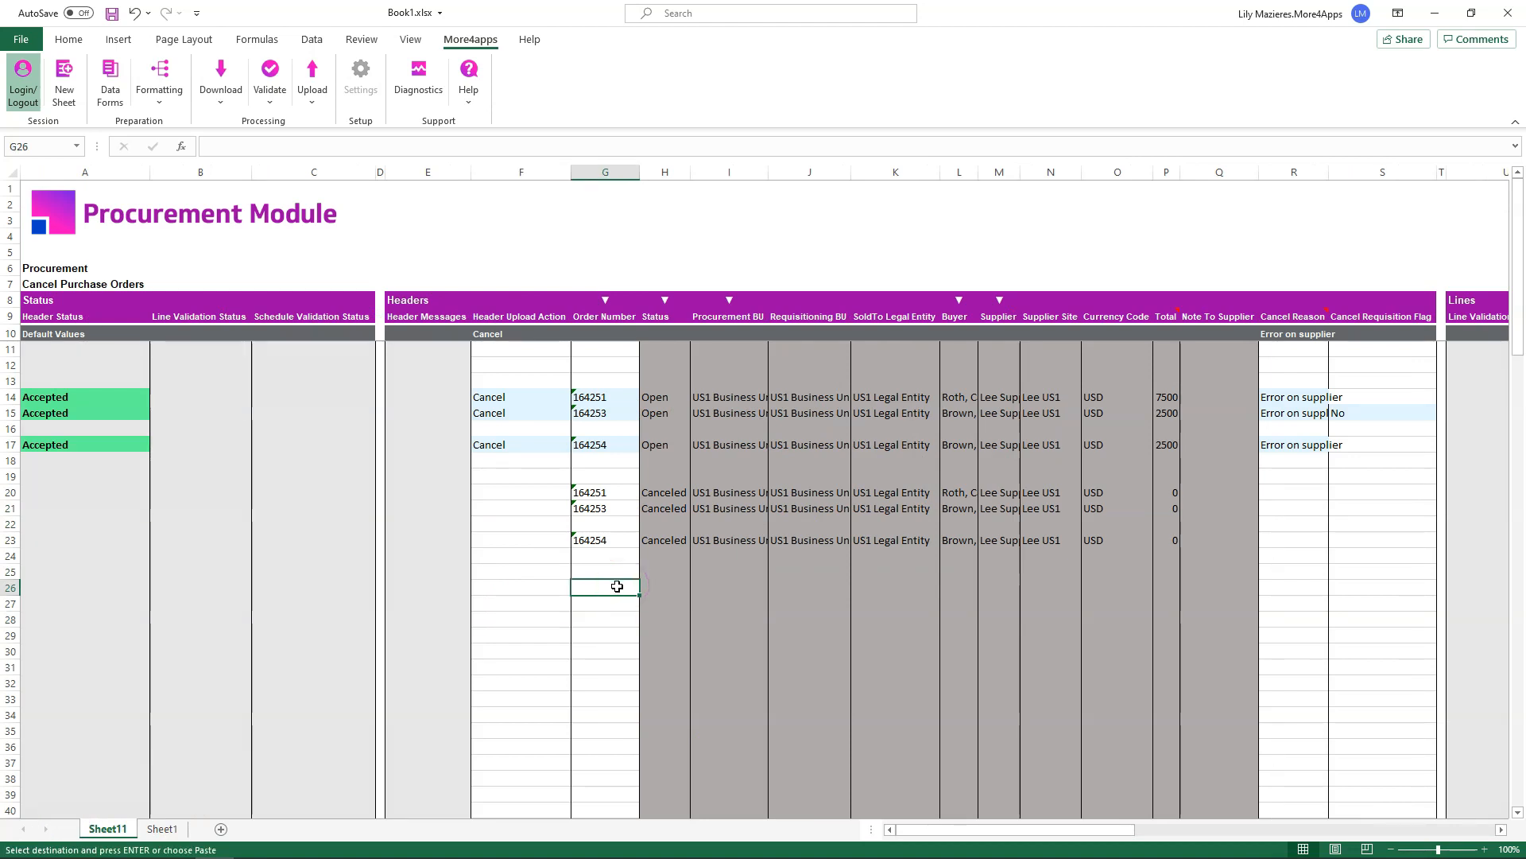
key("ctrl+v")
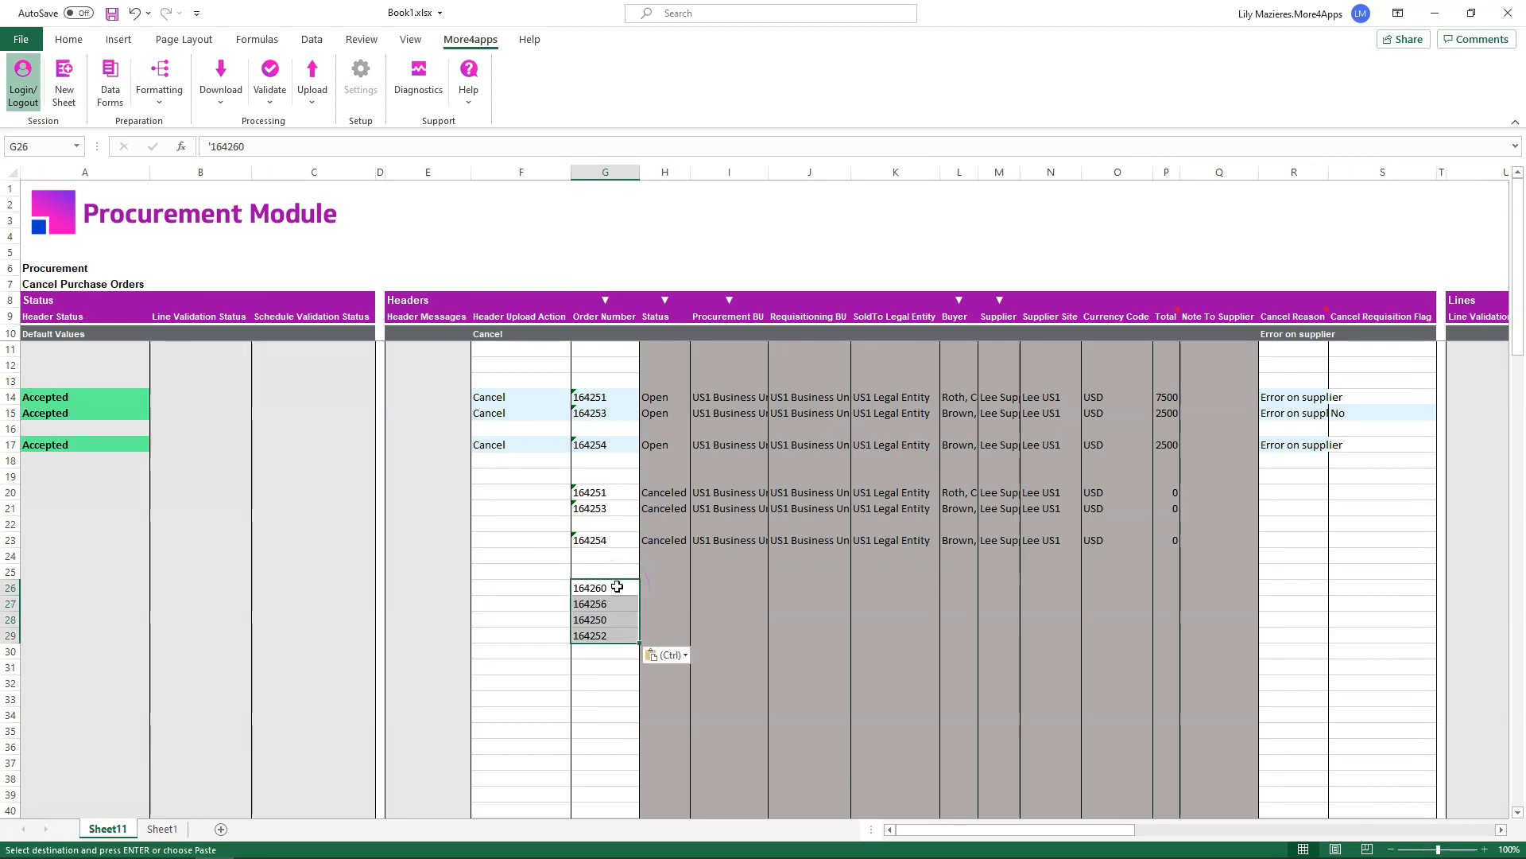
left_click(231, 97)
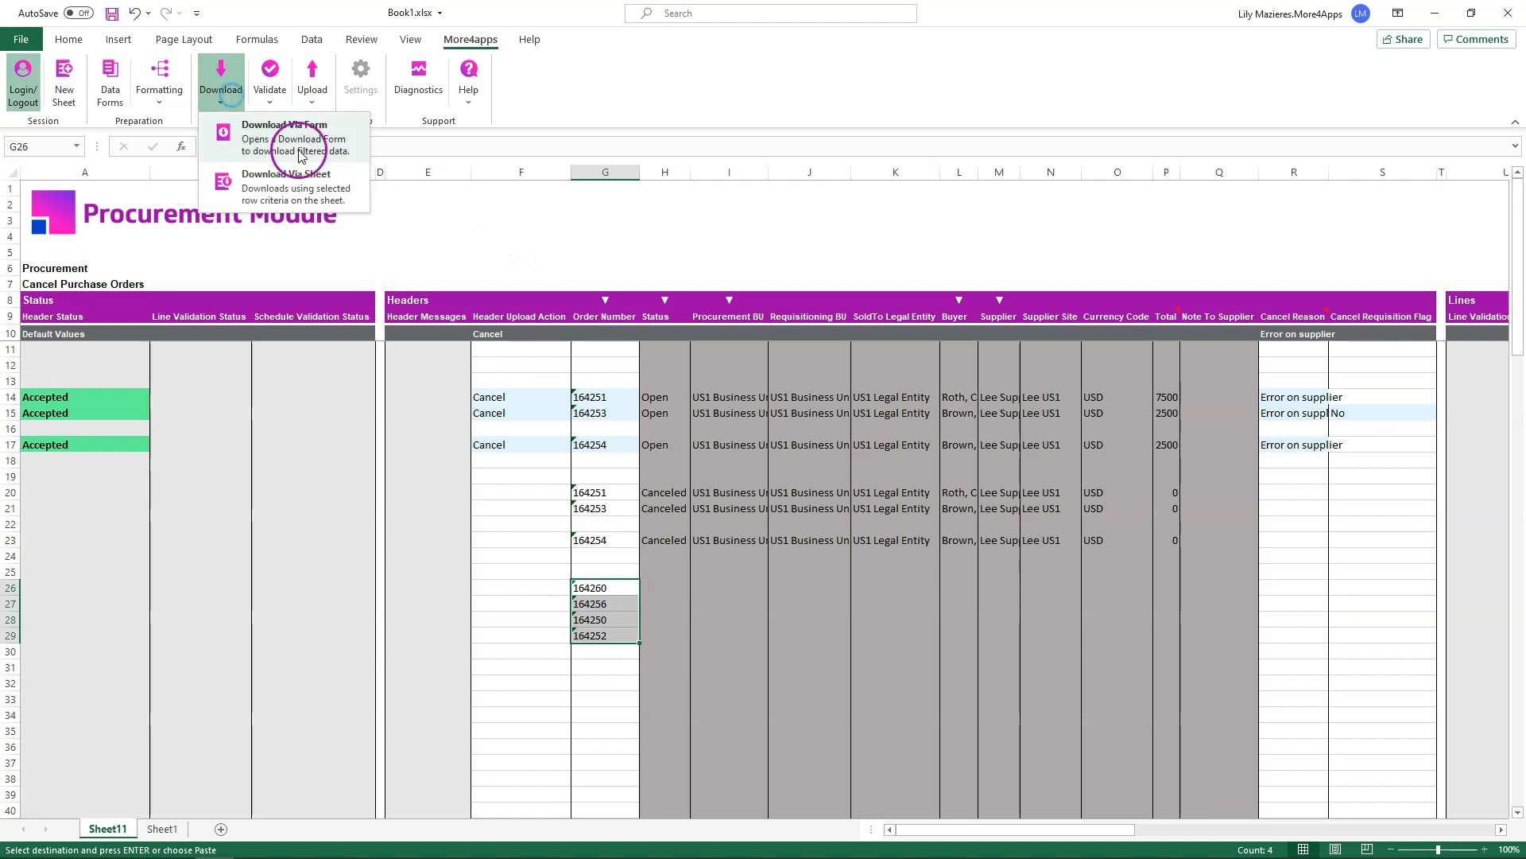
left_click(254, 134)
left_click(735, 467)
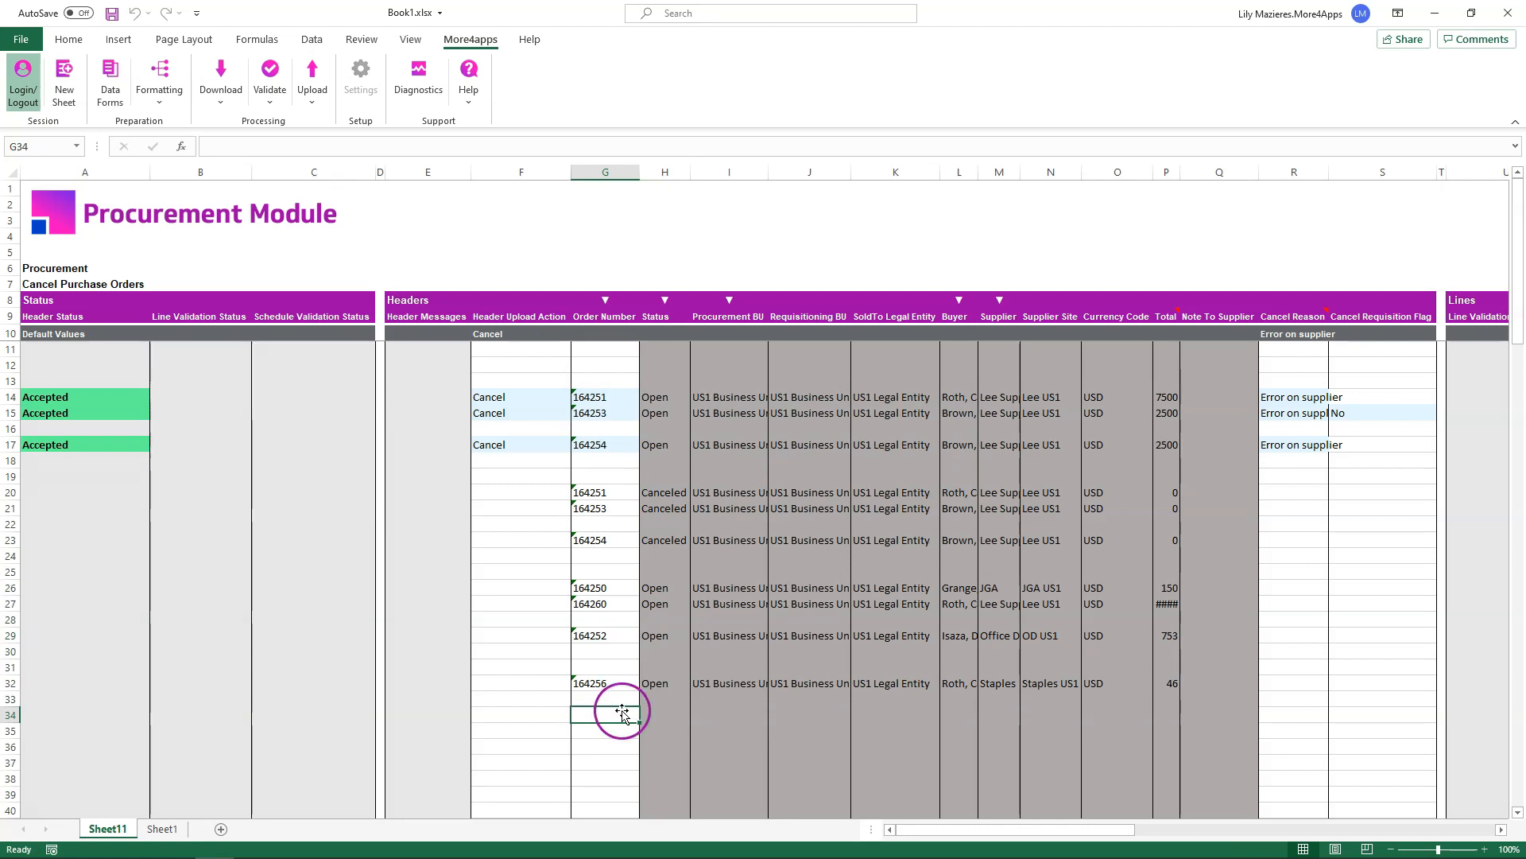
left_click(607, 594)
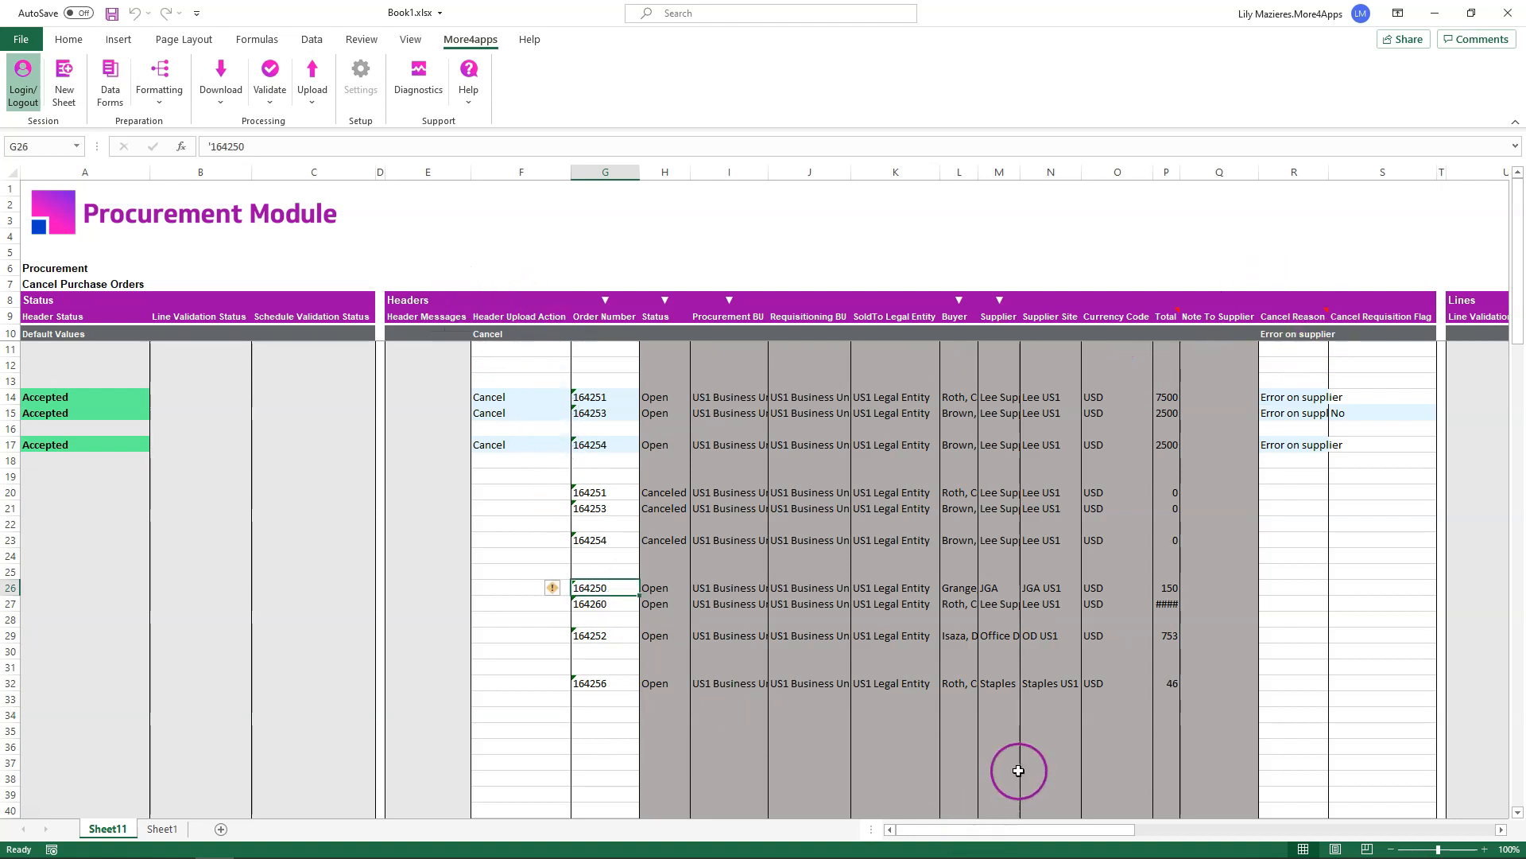
- Enter Cancel as the Line Upload Action in V26 and Error as the Line Cancel Reason in AH26
left_click_drag(1056, 828, 1198, 848)
left_click(774, 586)
type("Cancel")
left_click(1462, 591)
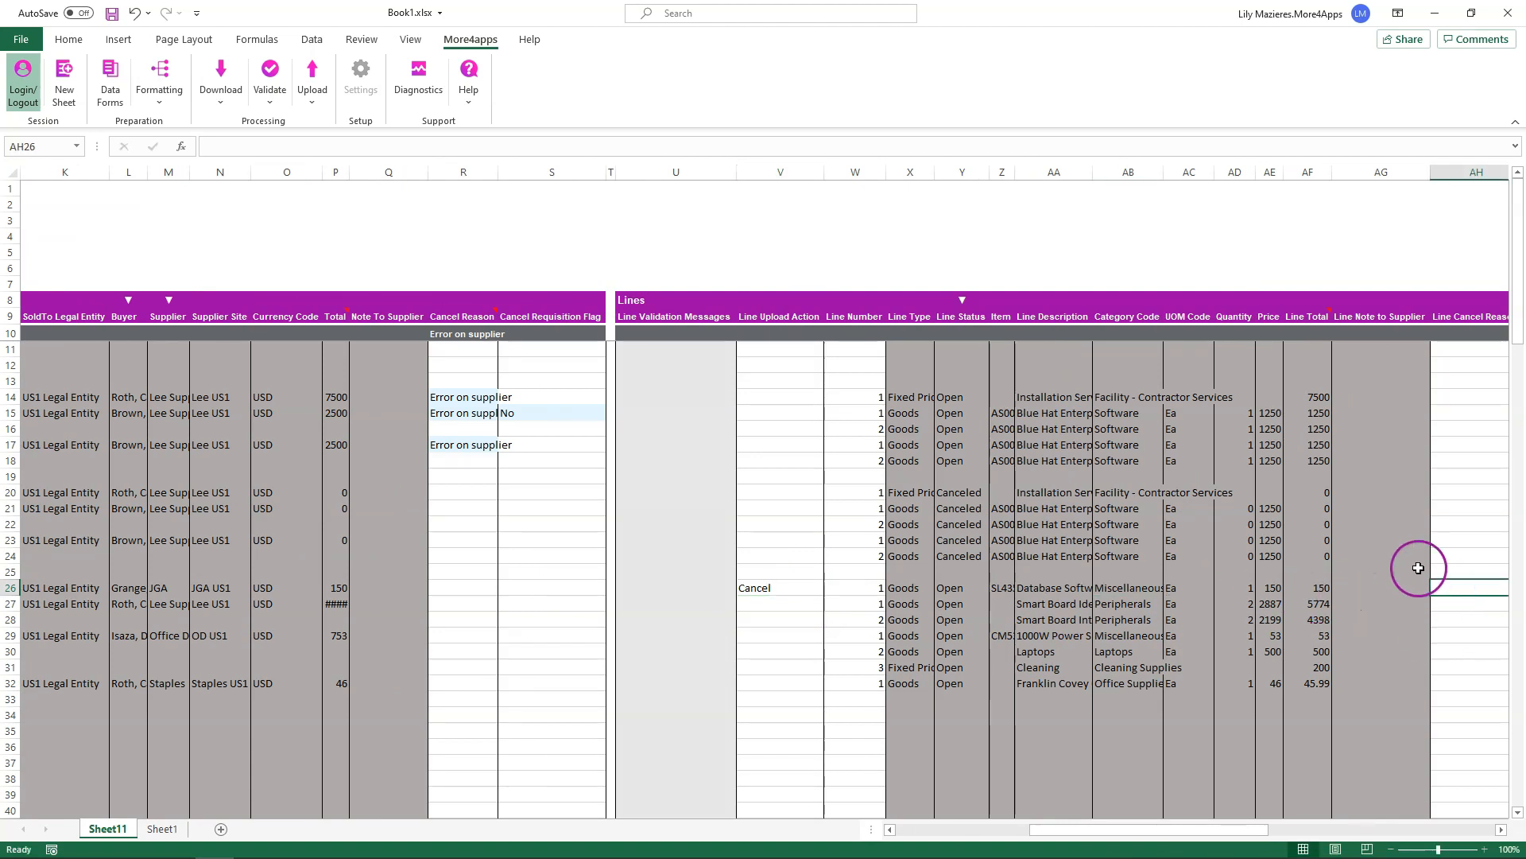
type("Error")
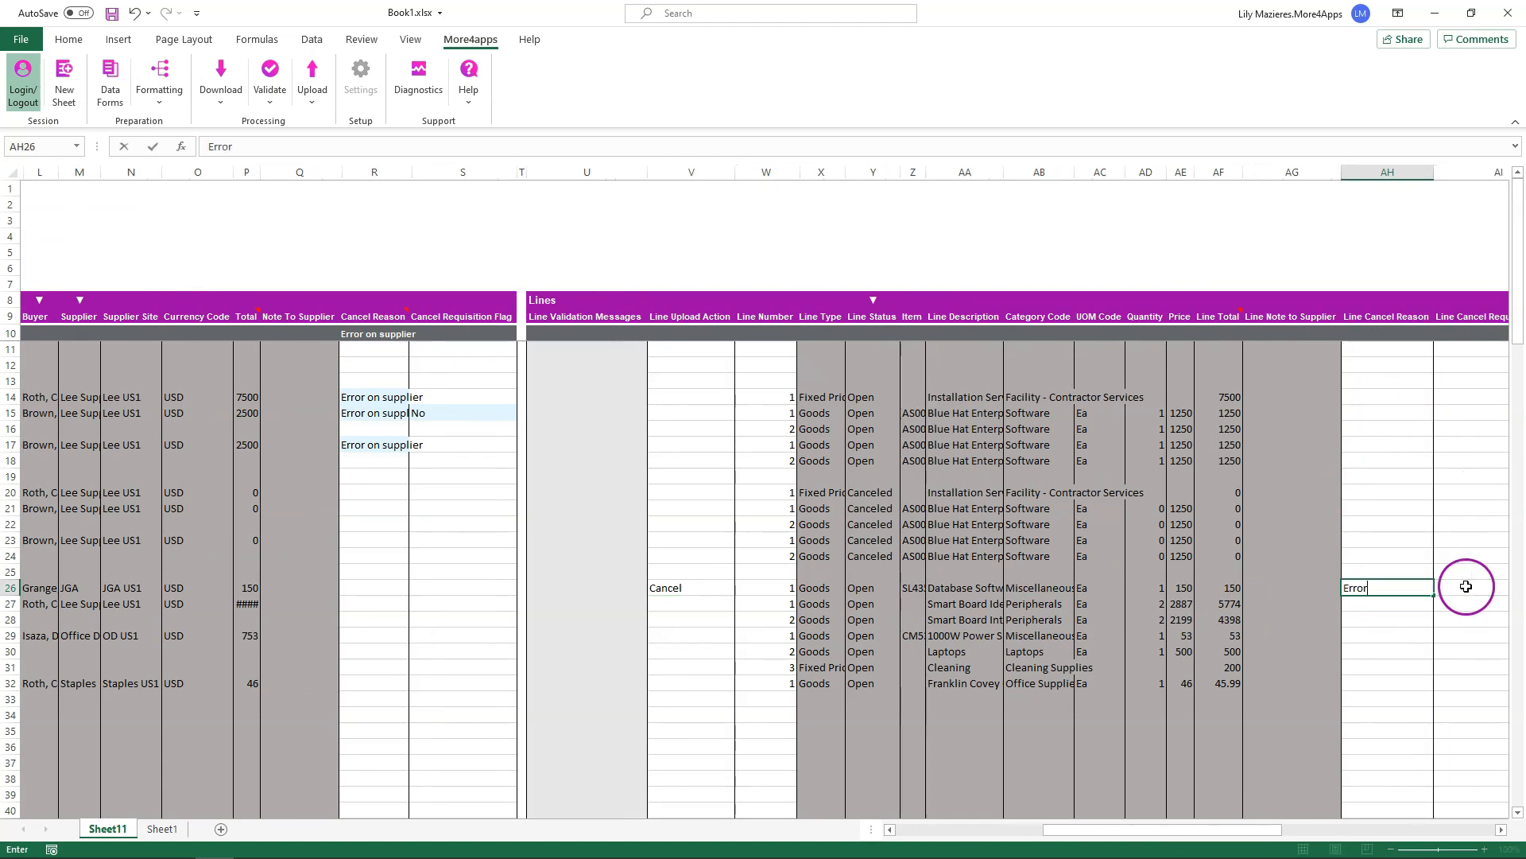
- Enter Cancel as the Line Upload Action in V28 and copy the Error reason from AH26 into AH28
left_click(679, 602)
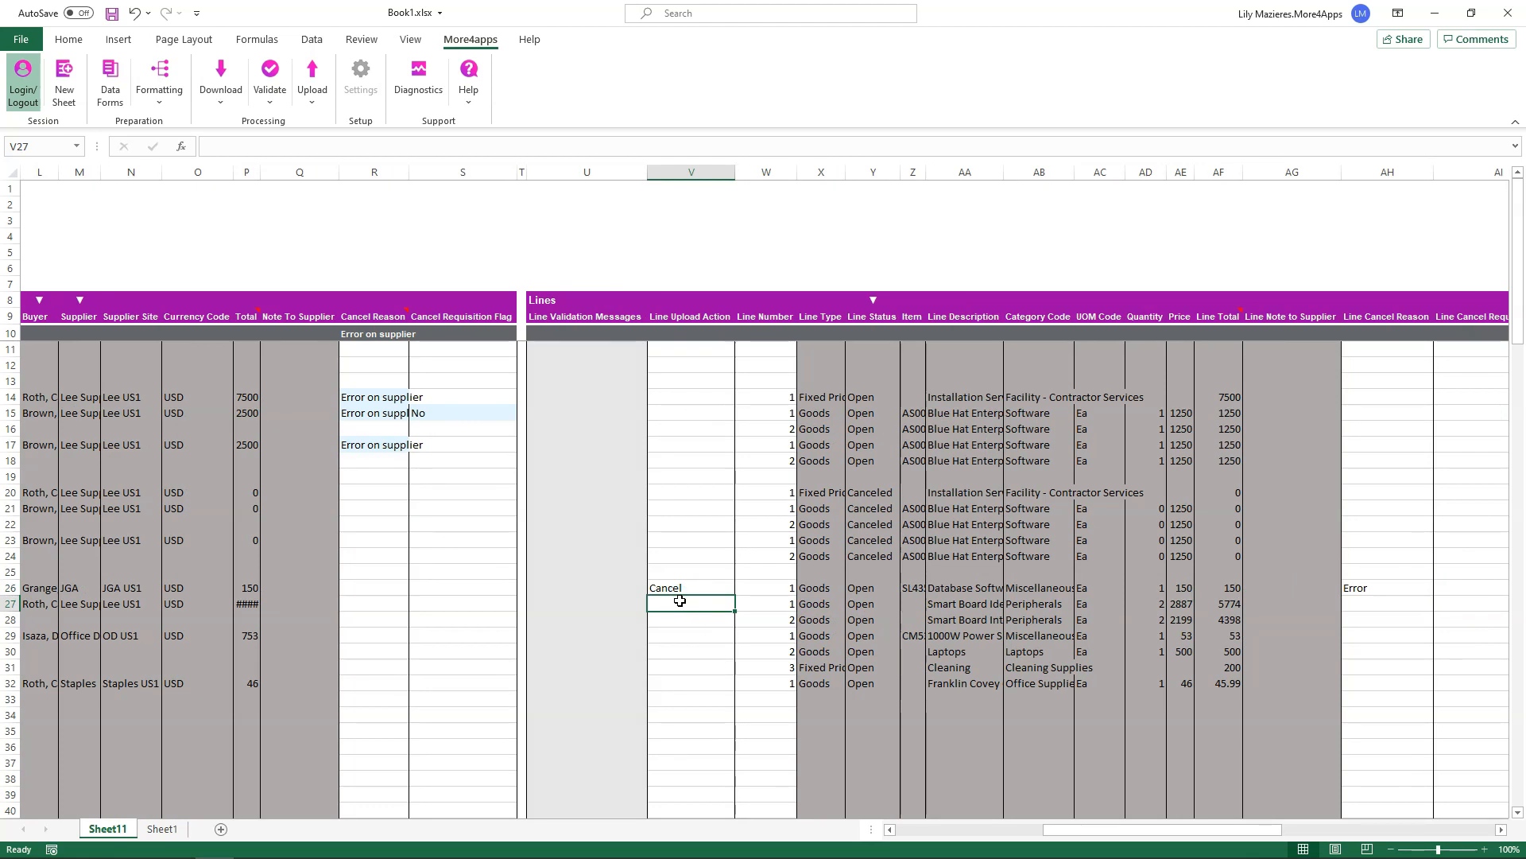
left_click(688, 622)
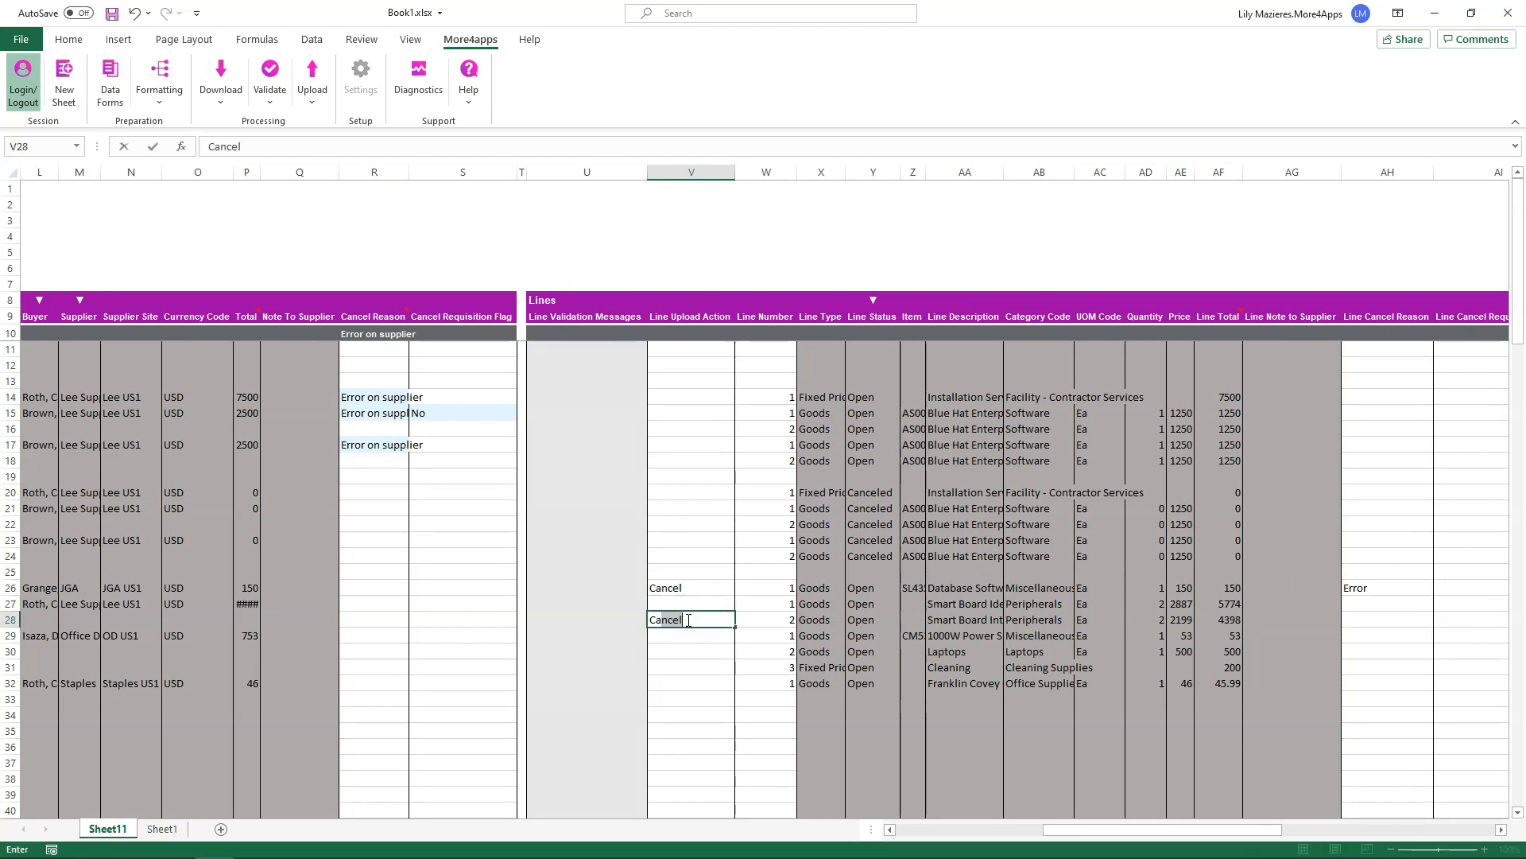
key("Tab")
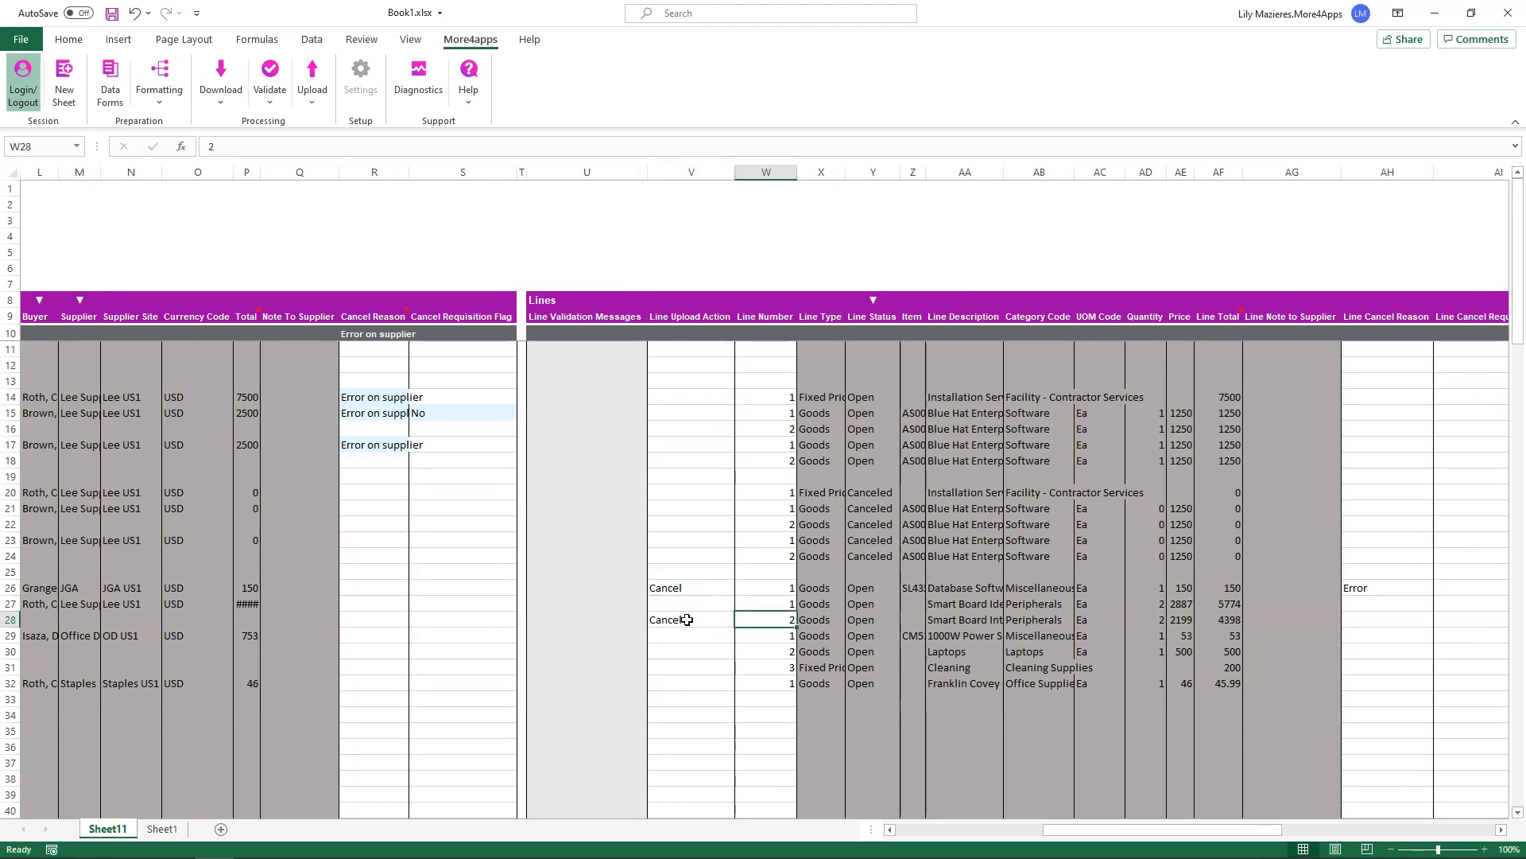
left_click(774, 603)
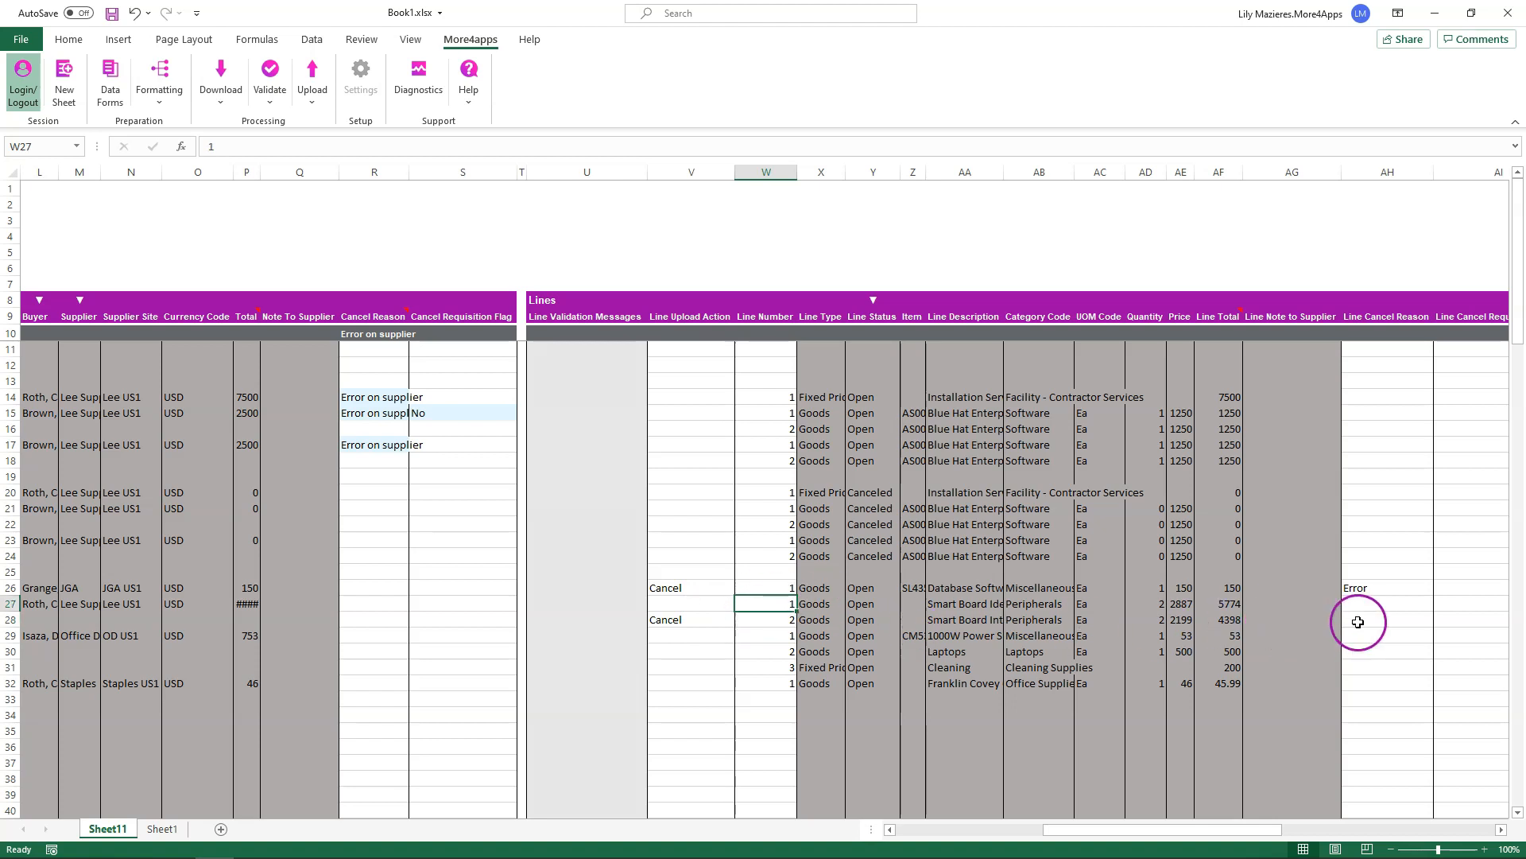
left_click(1371, 592)
key("ctrl+c")
left_click(1388, 619)
key("ctrl+v")
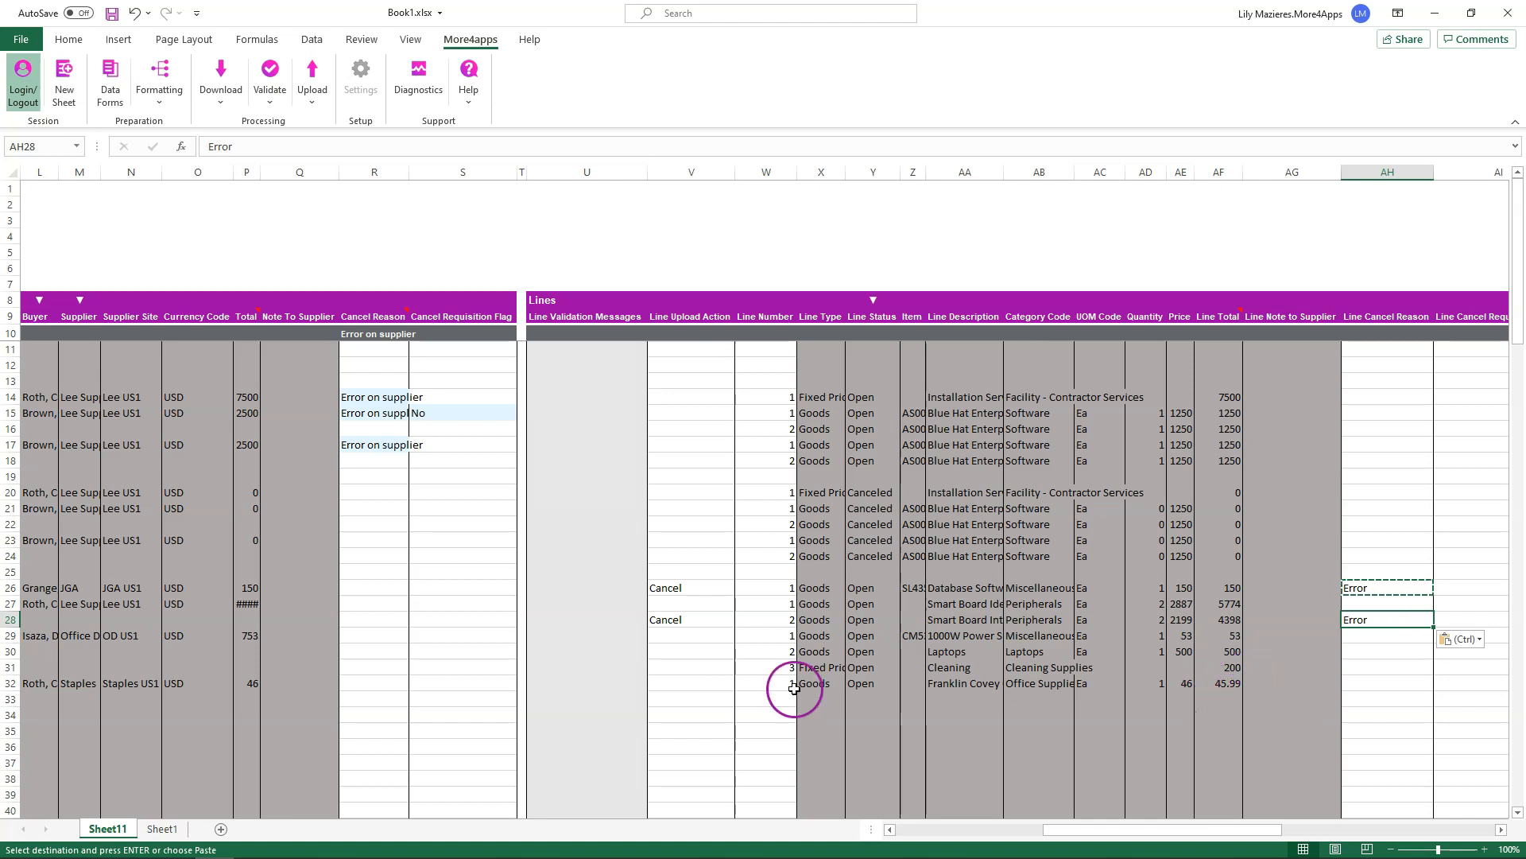
- Enter Cancel as the Line Upload Action in V30 and copy the Error reason from AH28 into AH30
left_click(707, 633)
left_click(713, 650)
type("Cancel")
left_click(1383, 620)
key("ctrl+c")
left_click(1388, 654)
- Enter Cancel as the Schedule Upload Action in AL30
left_click_drag(1233, 830, 1390, 831)
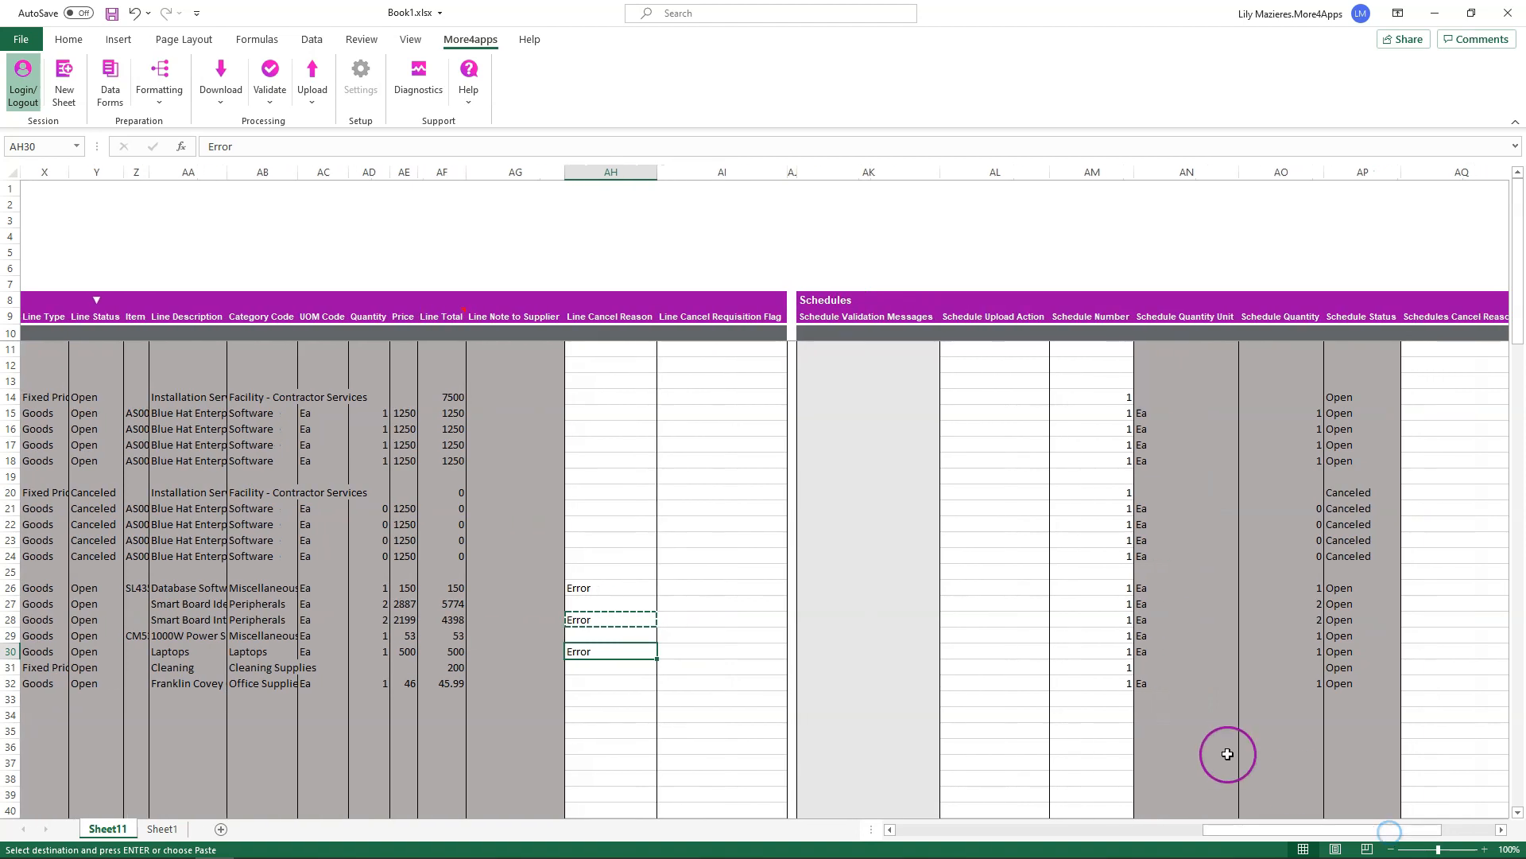
left_click(1006, 651)
type("C")
key("Tab")
key("Tab")
key("Tab")
key("Tab")
key("Tab")
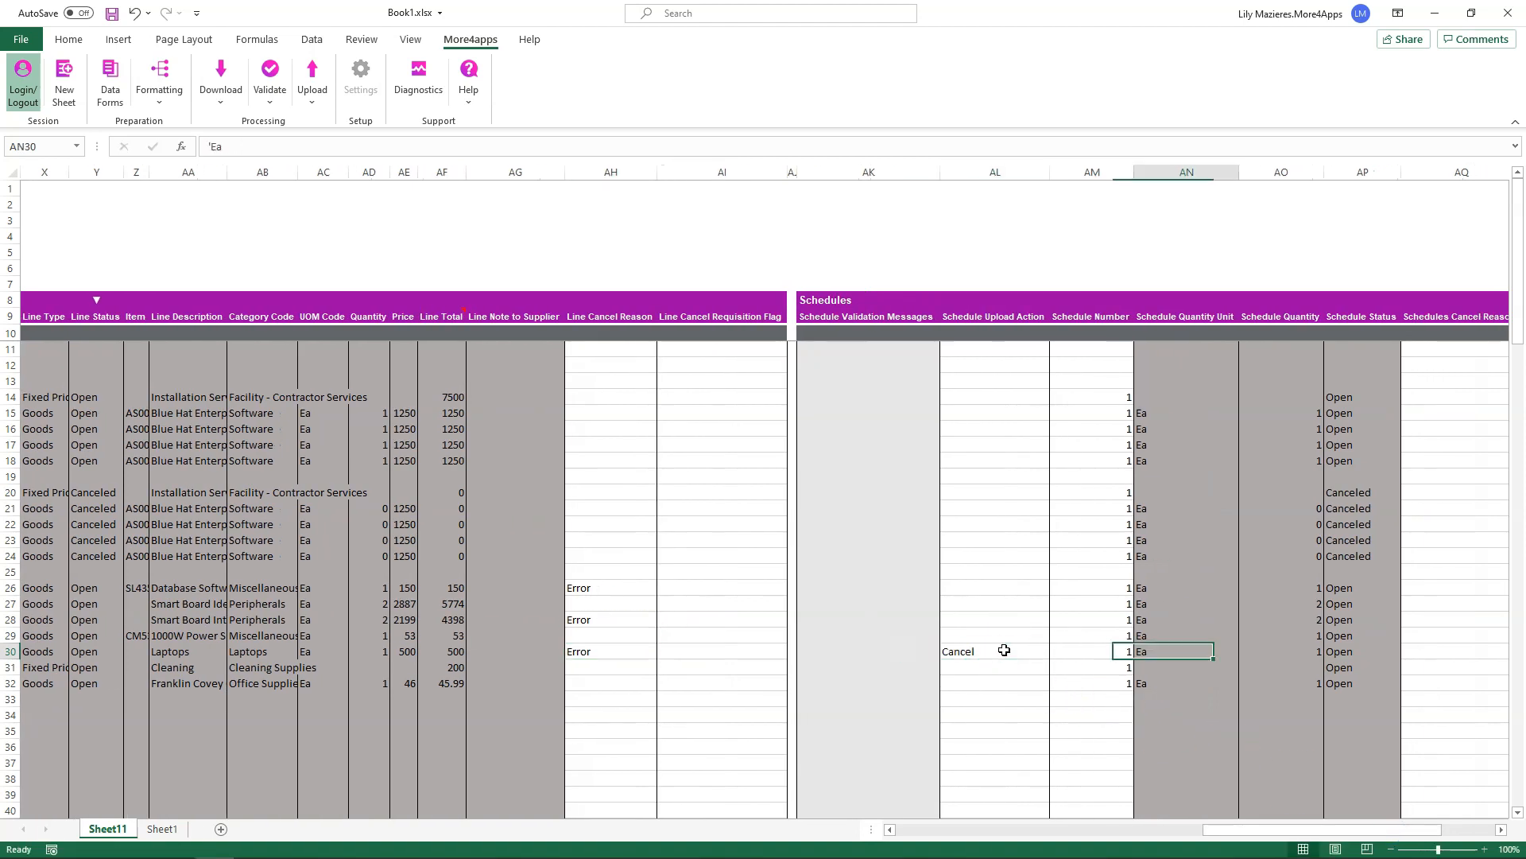
- Enter Cancel as the Line Upload Action in V32, leaving the Line Cancel Reason in AH32 empty
left_click(1126, 696)
left_click_drag(1224, 830, 1074, 827)
left_click(617, 682)
type("Ca")
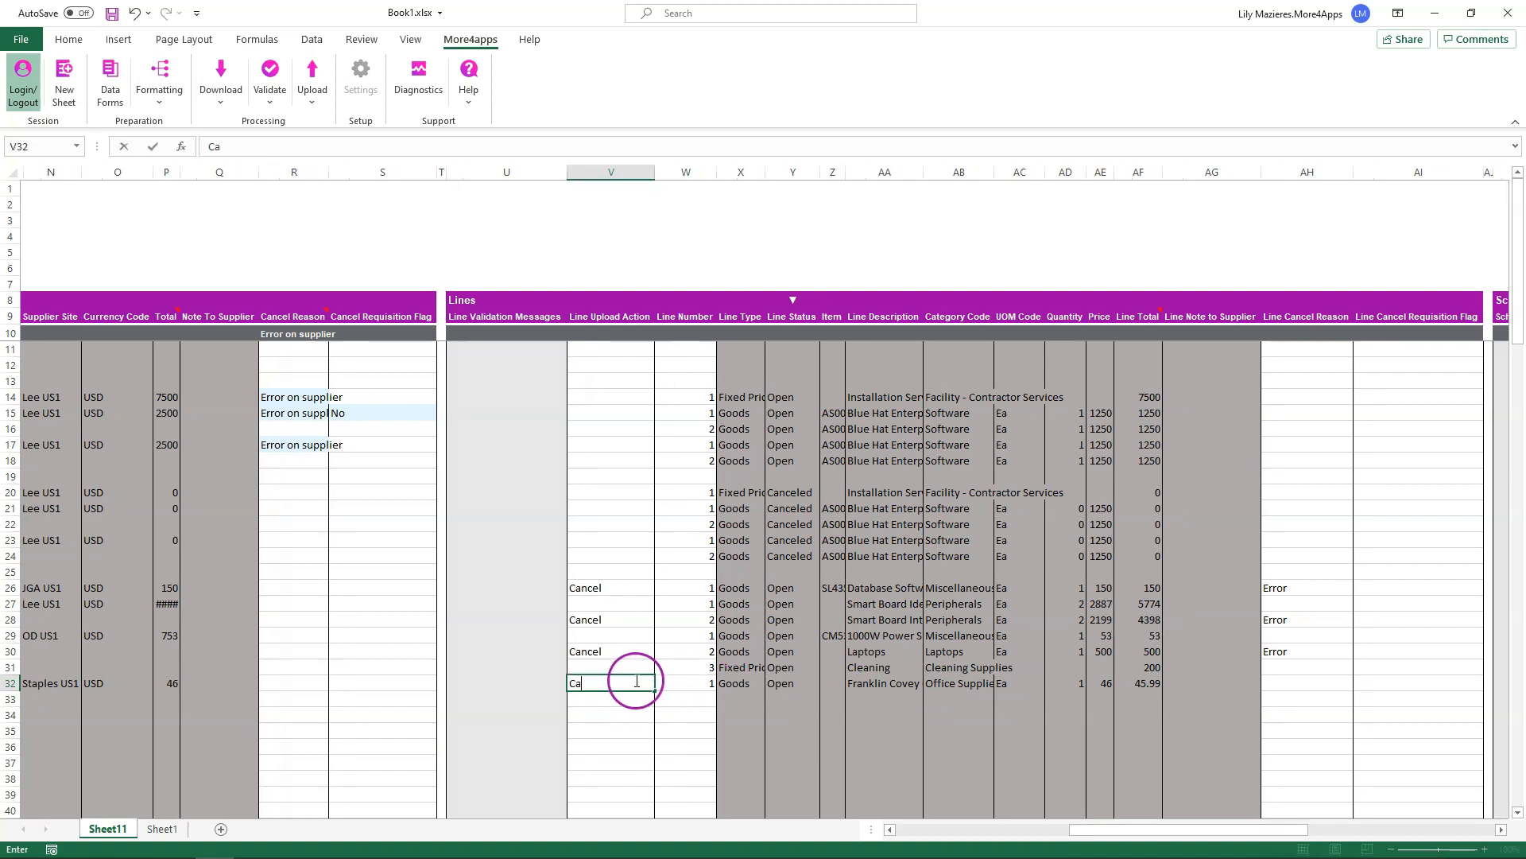
type("ncel")
key("Return")
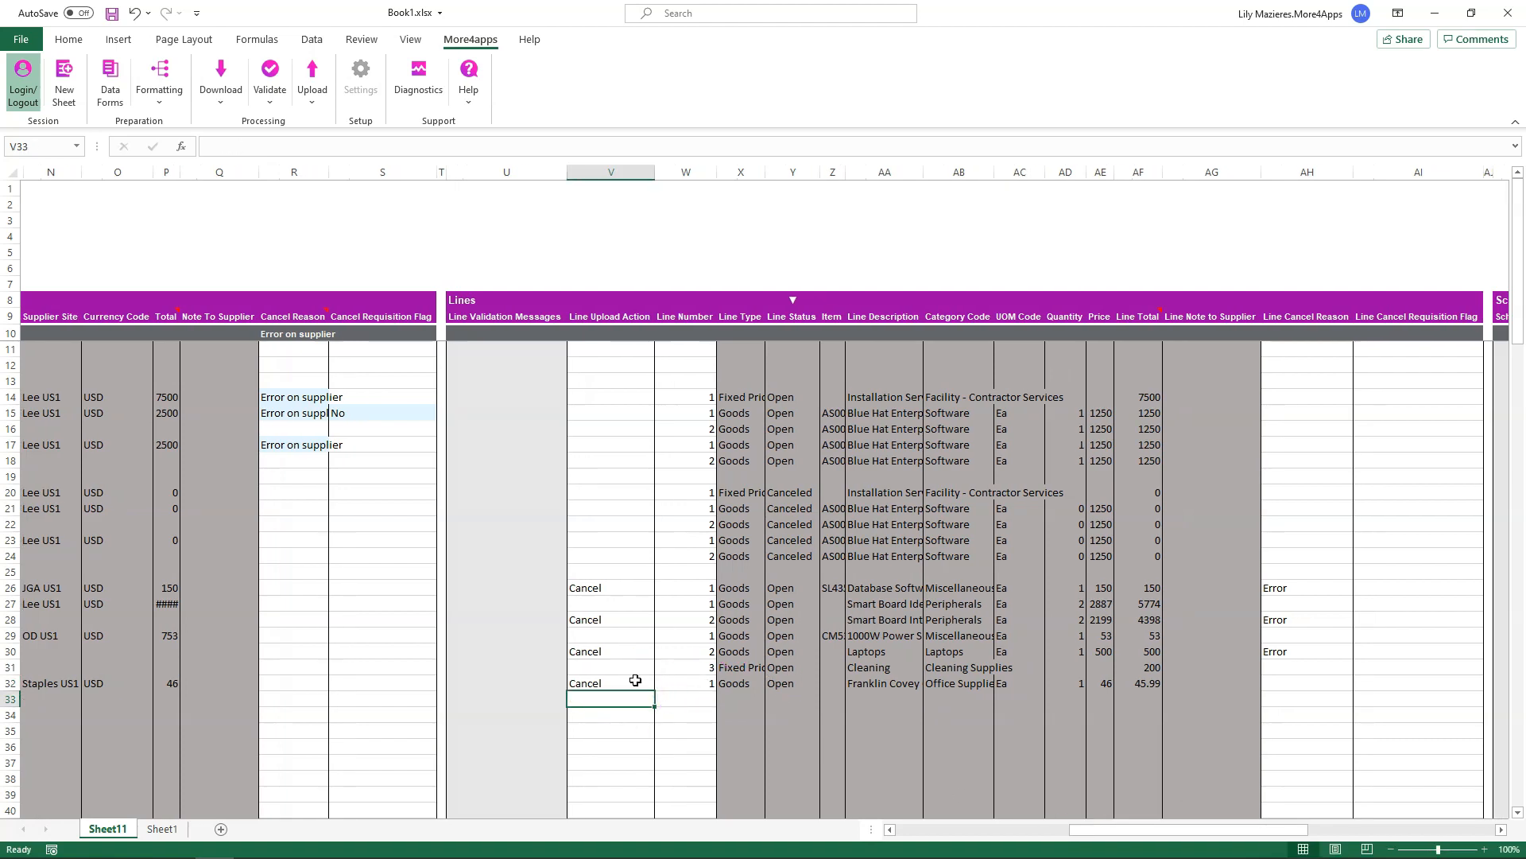
left_click(607, 685)
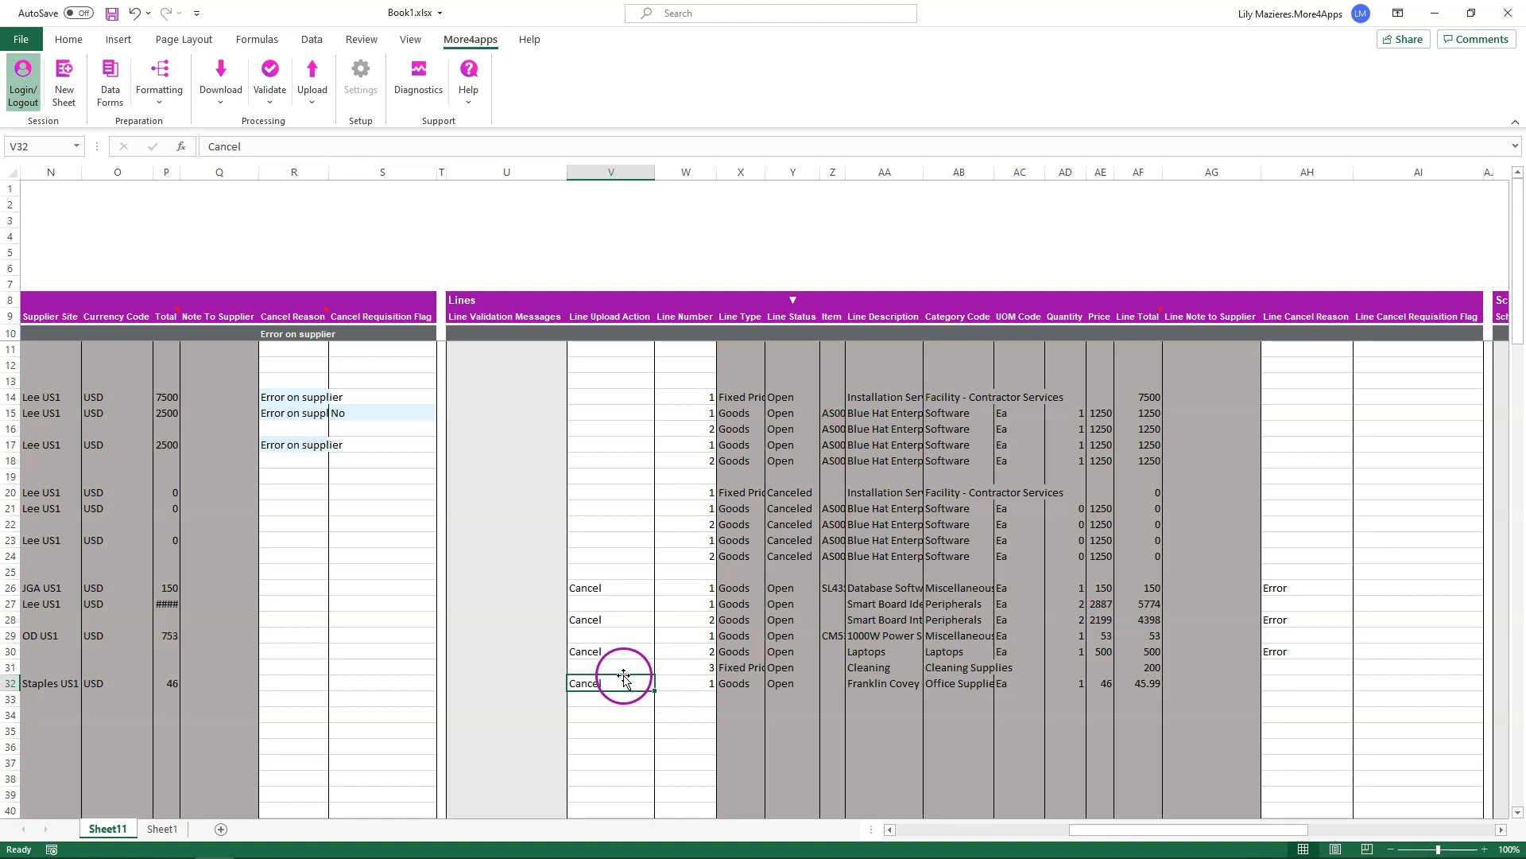
left_click(1275, 683)
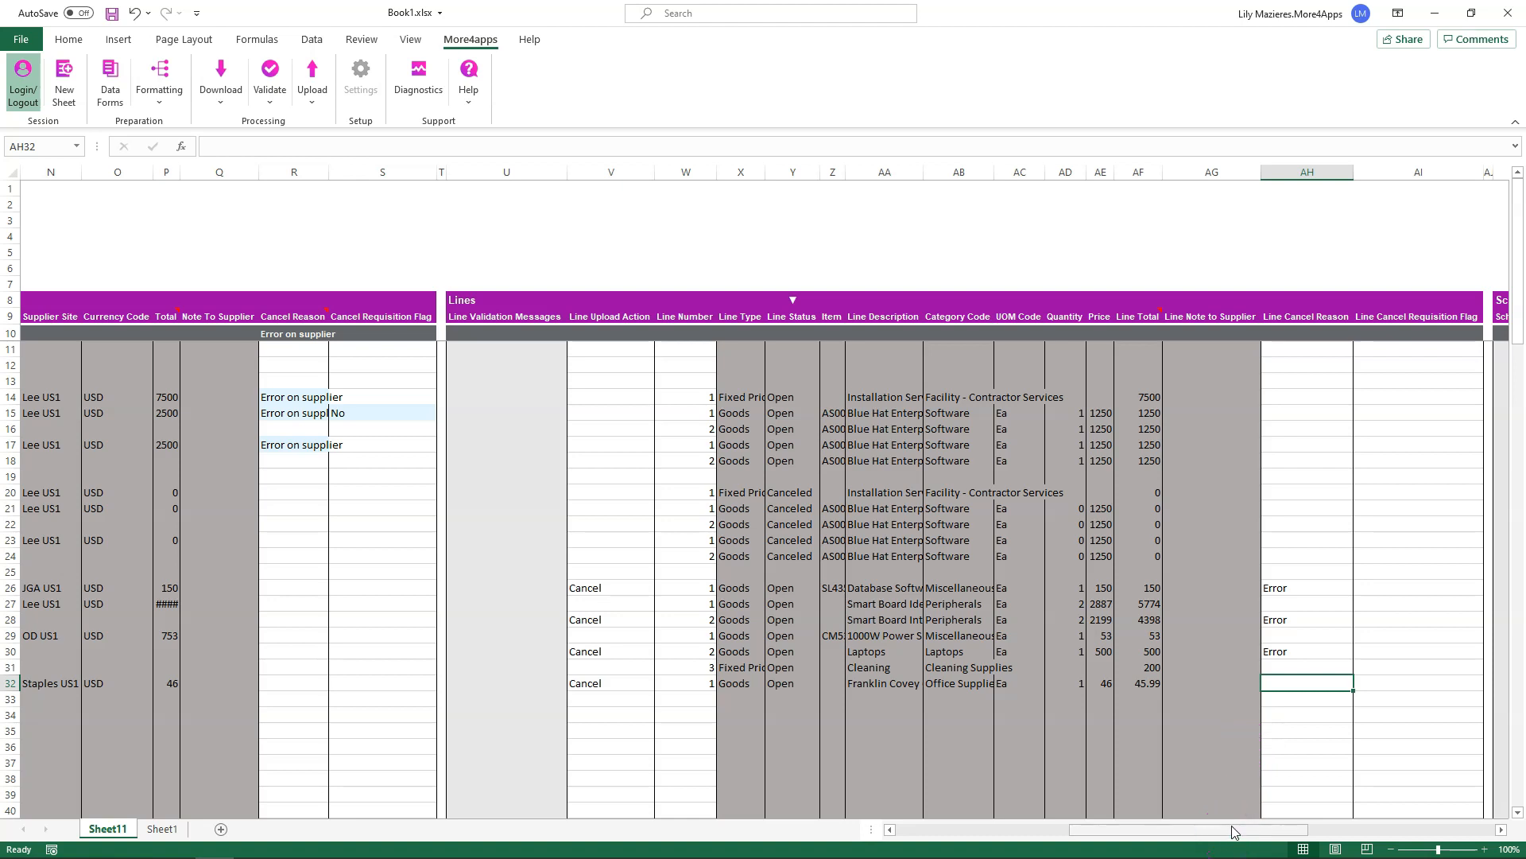
- Select the order numbers in G26:G32 and upload only the selected rows
left_click(968, 829)
left_click_drag(600, 588, 600, 688)
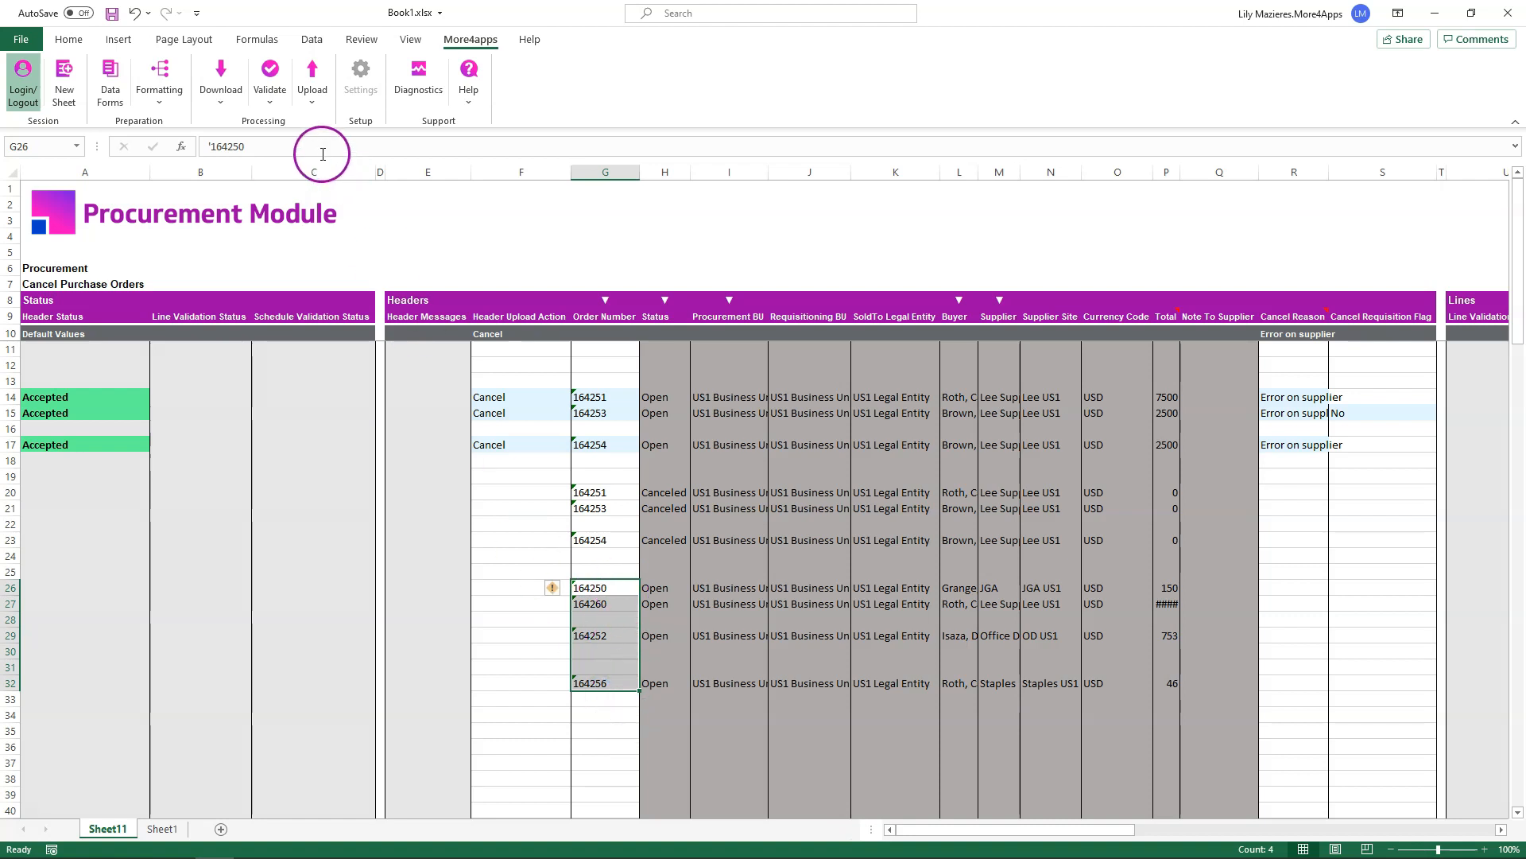
left_click(312, 97)
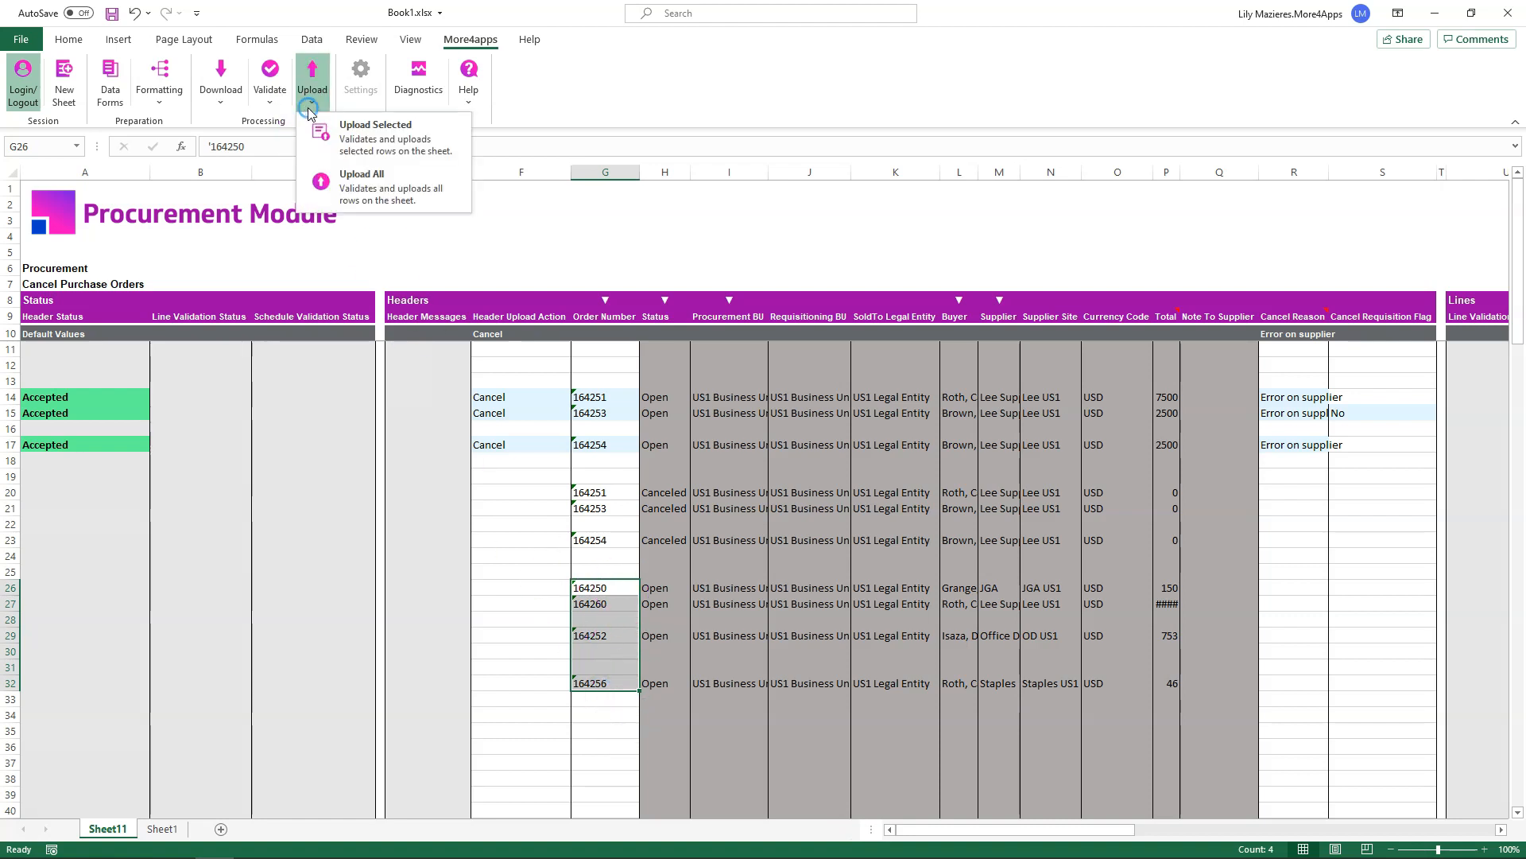
left_click(442, 136)
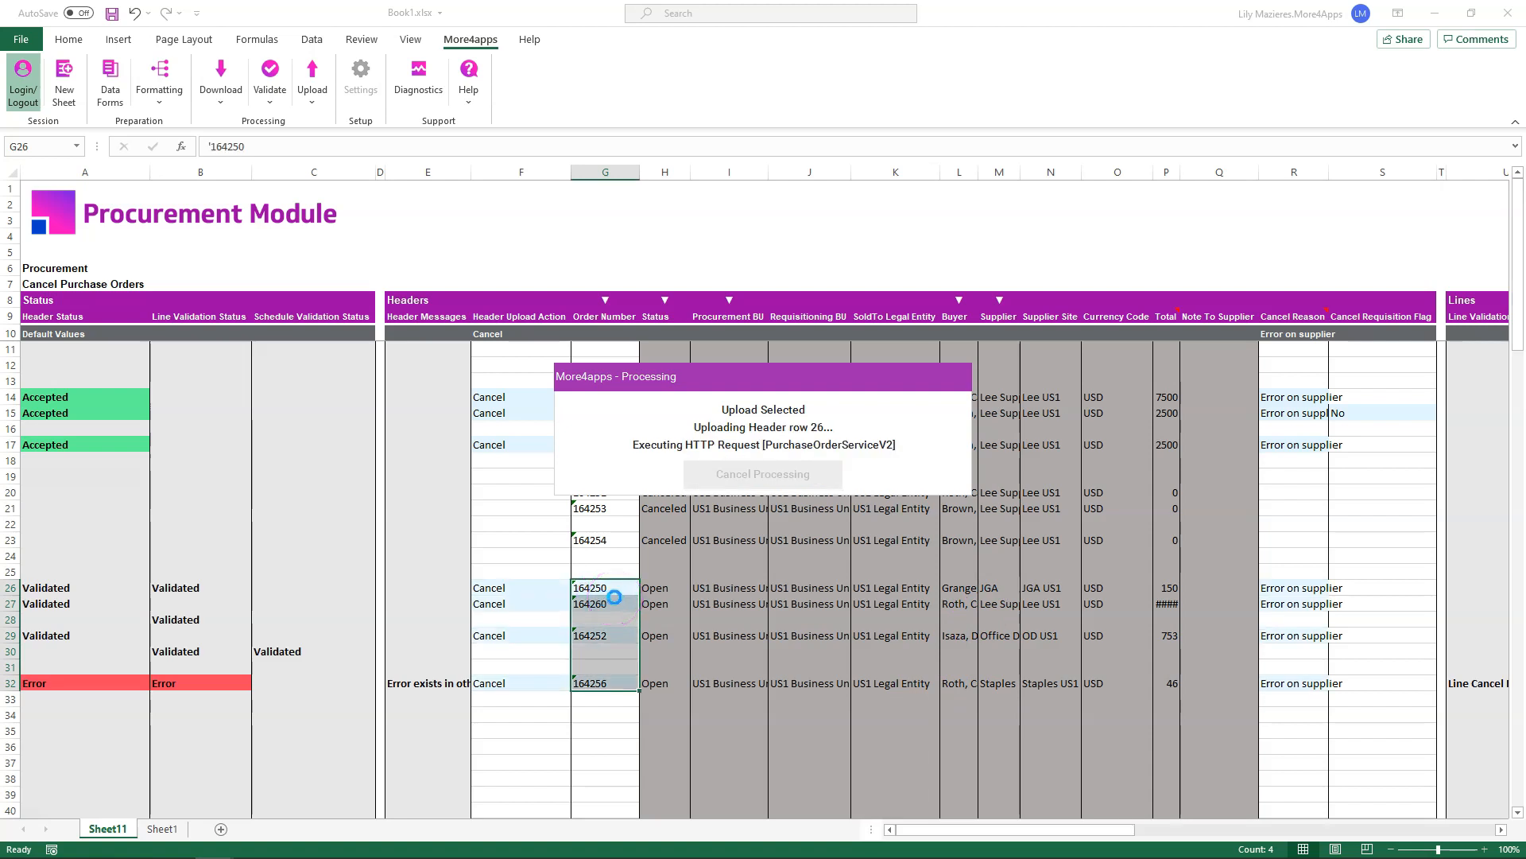
- Review the header statuses in A26:A29, then the header message in E32 and the line validation message in U32
left_click_drag(113, 586, 124, 636)
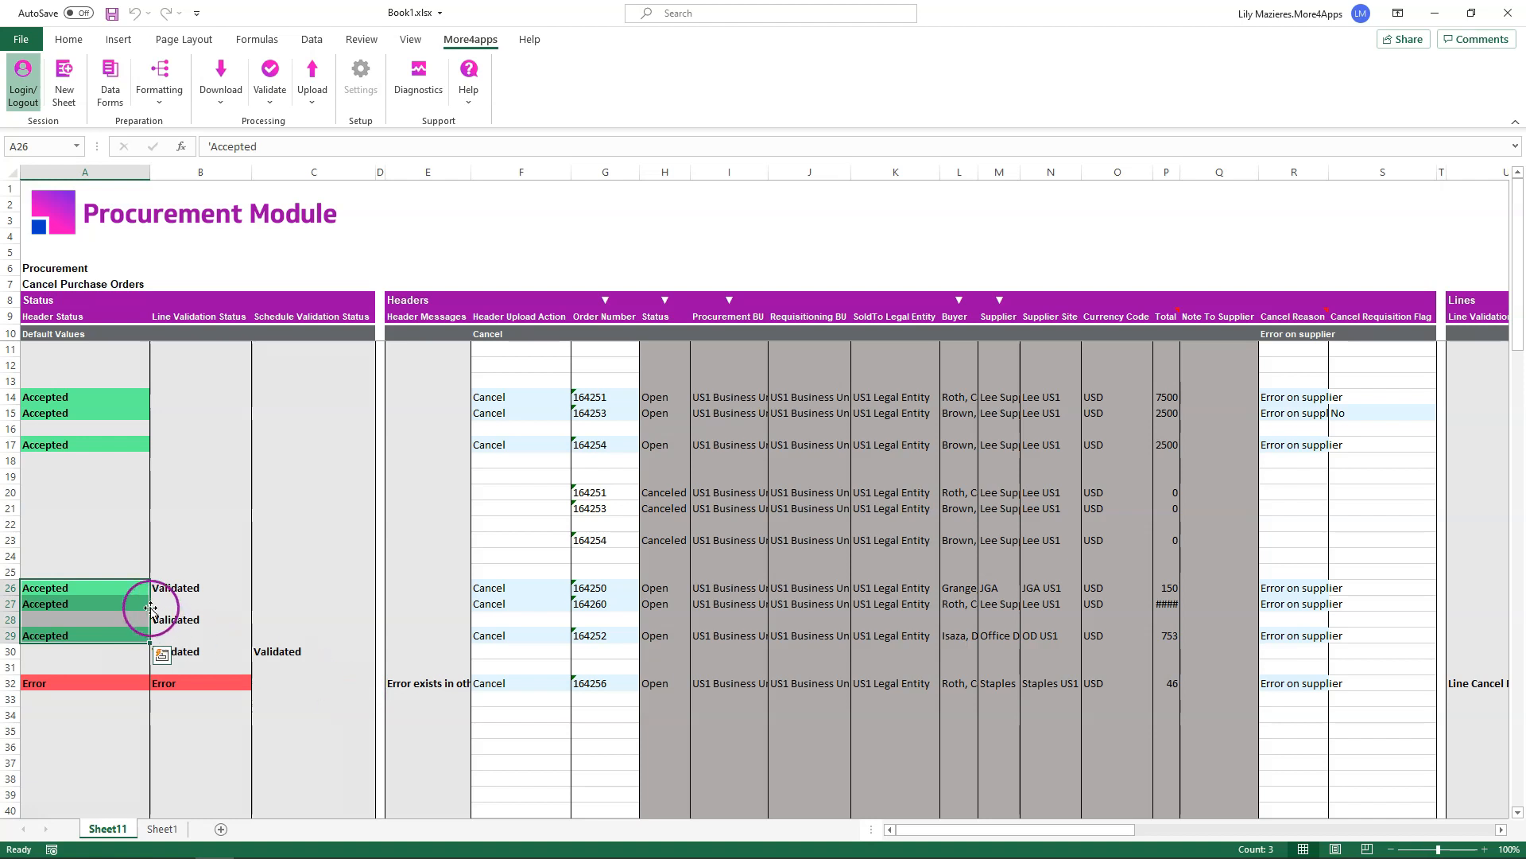
left_click(441, 683)
left_click_drag(950, 830, 1147, 832)
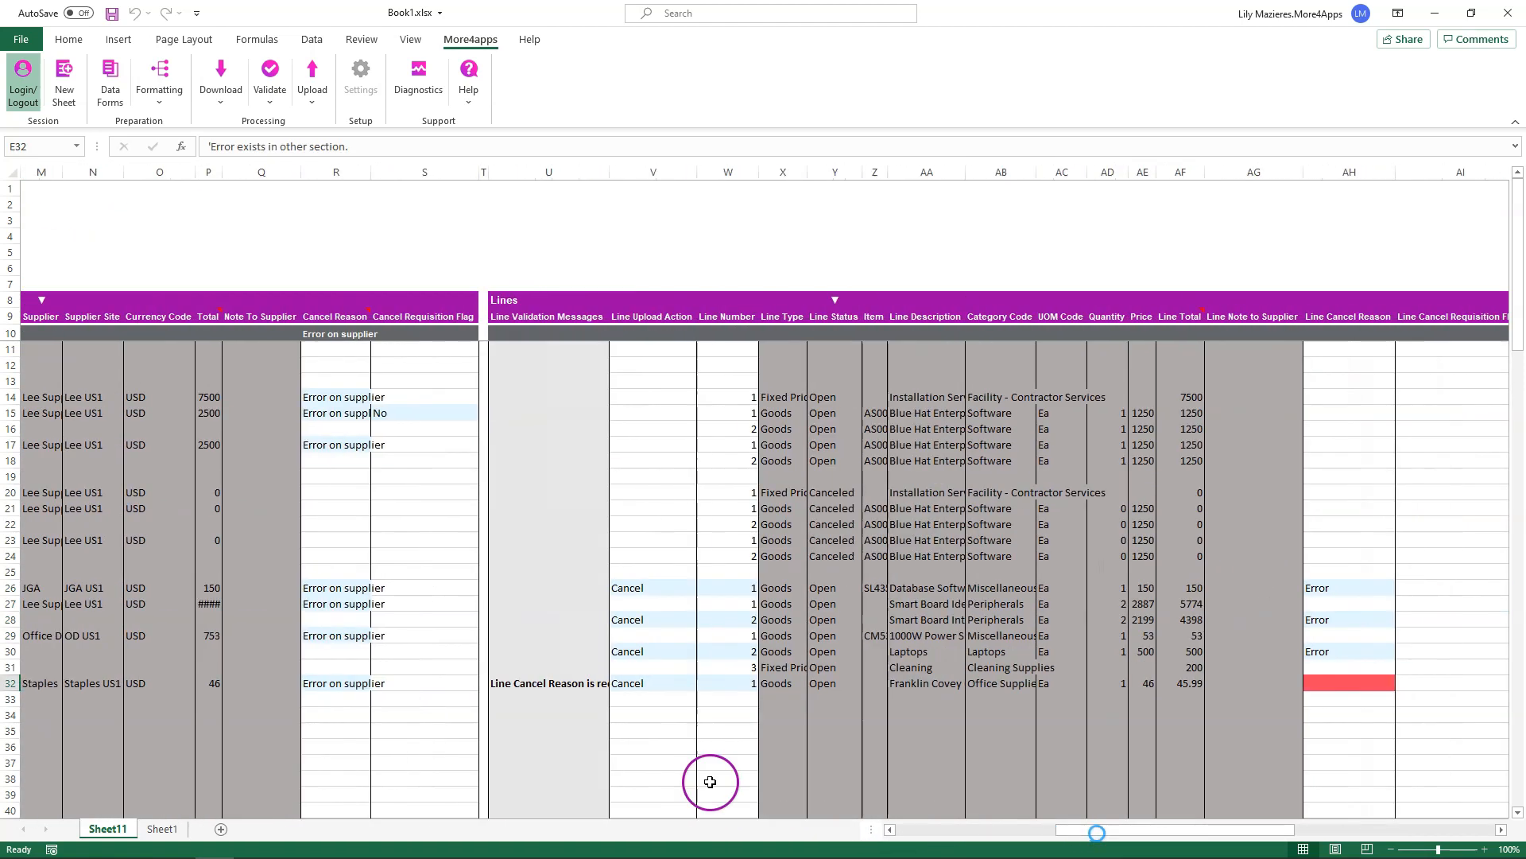
left_click(538, 684)
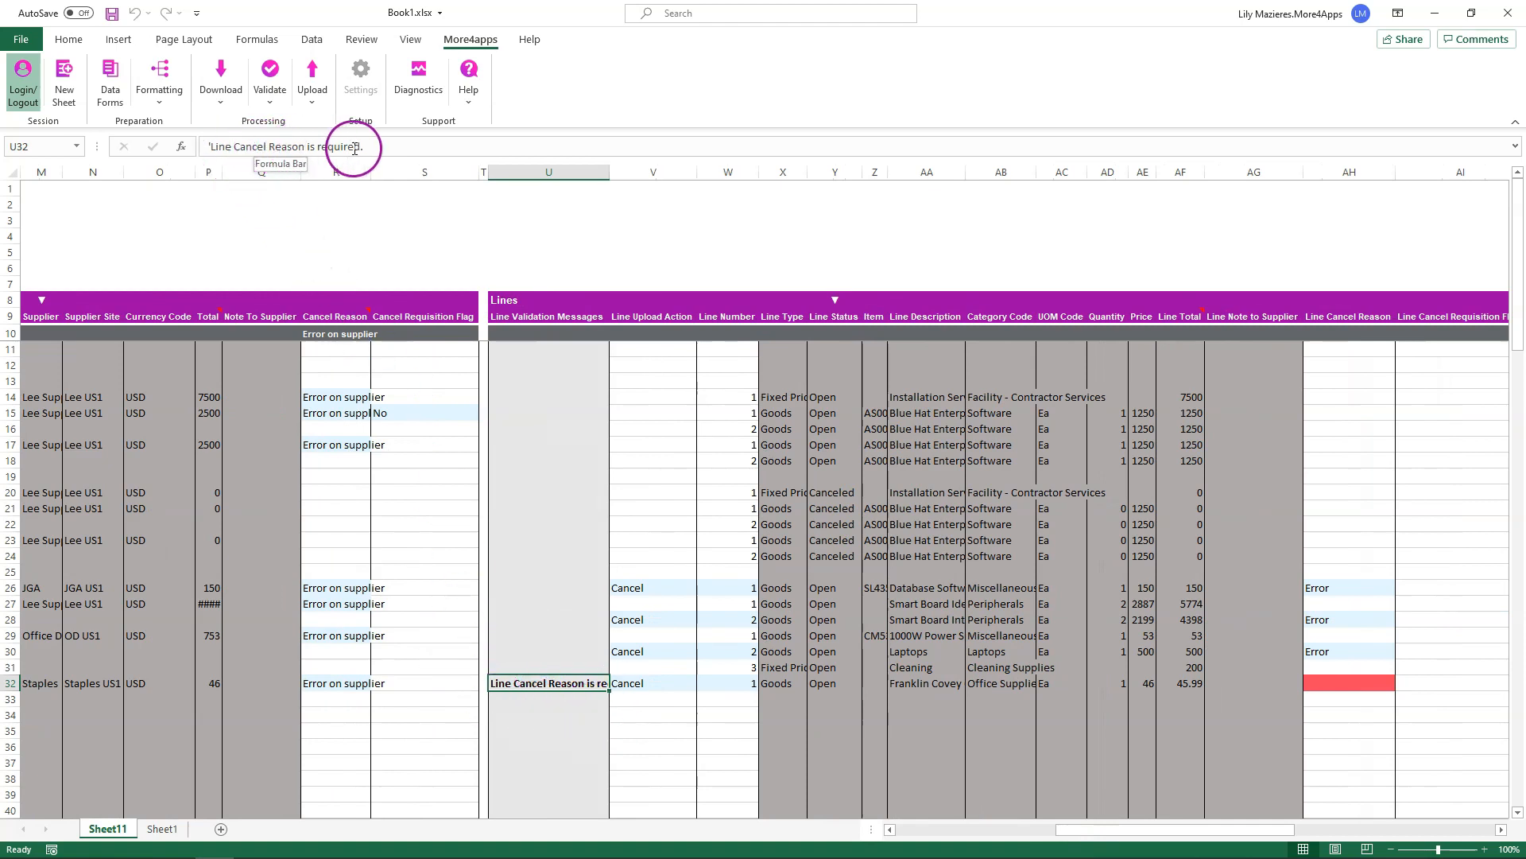
- Enter Error as the Line Cancel Reason in AH32 and upload only that selected row again
left_click(1355, 682)
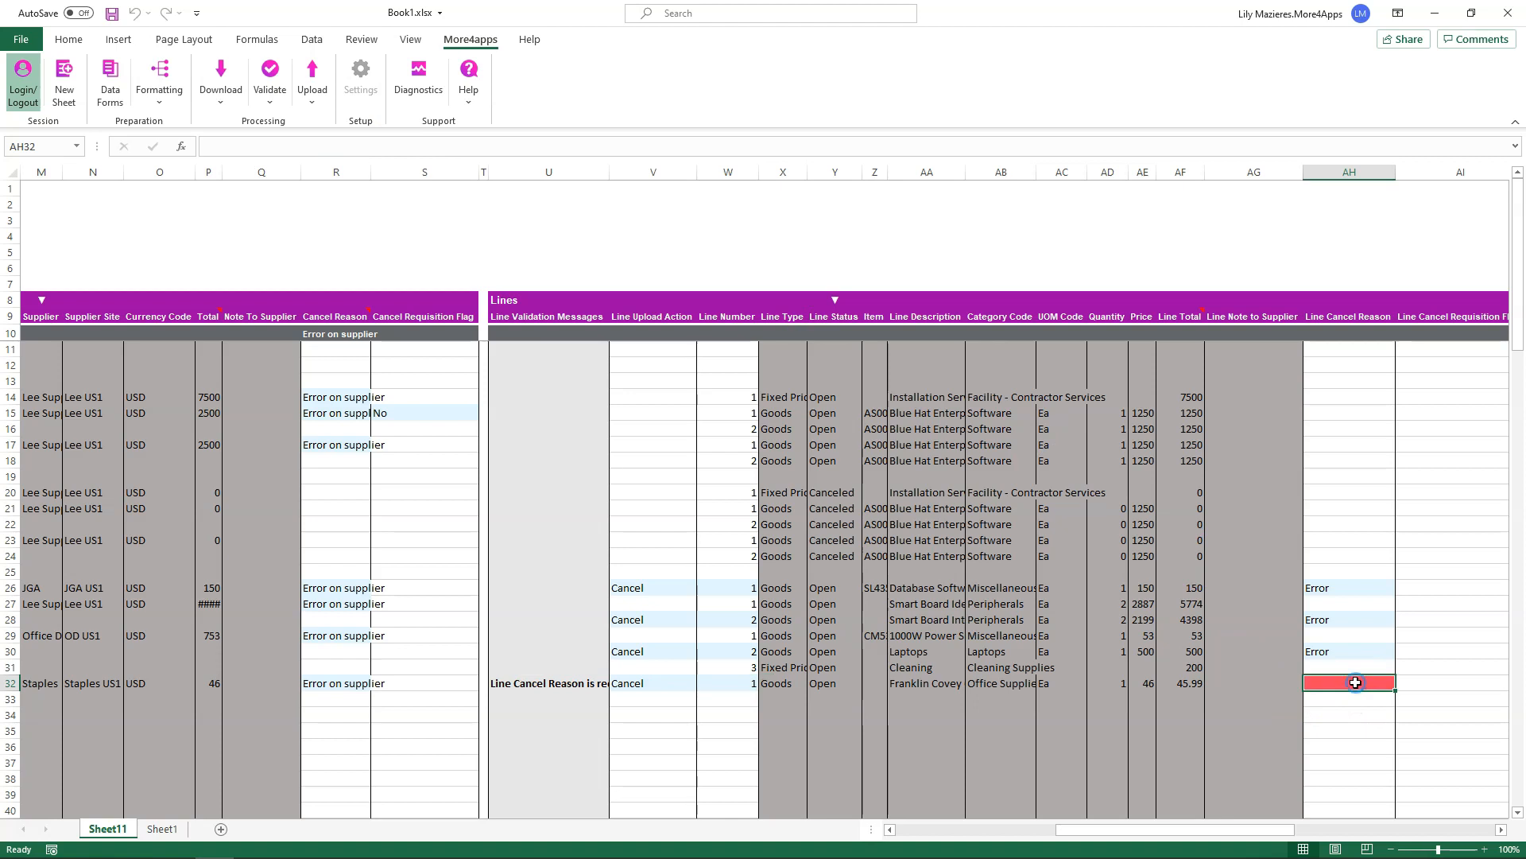
type("Error")
left_click(1356, 682)
left_click(312, 97)
left_click(367, 127)
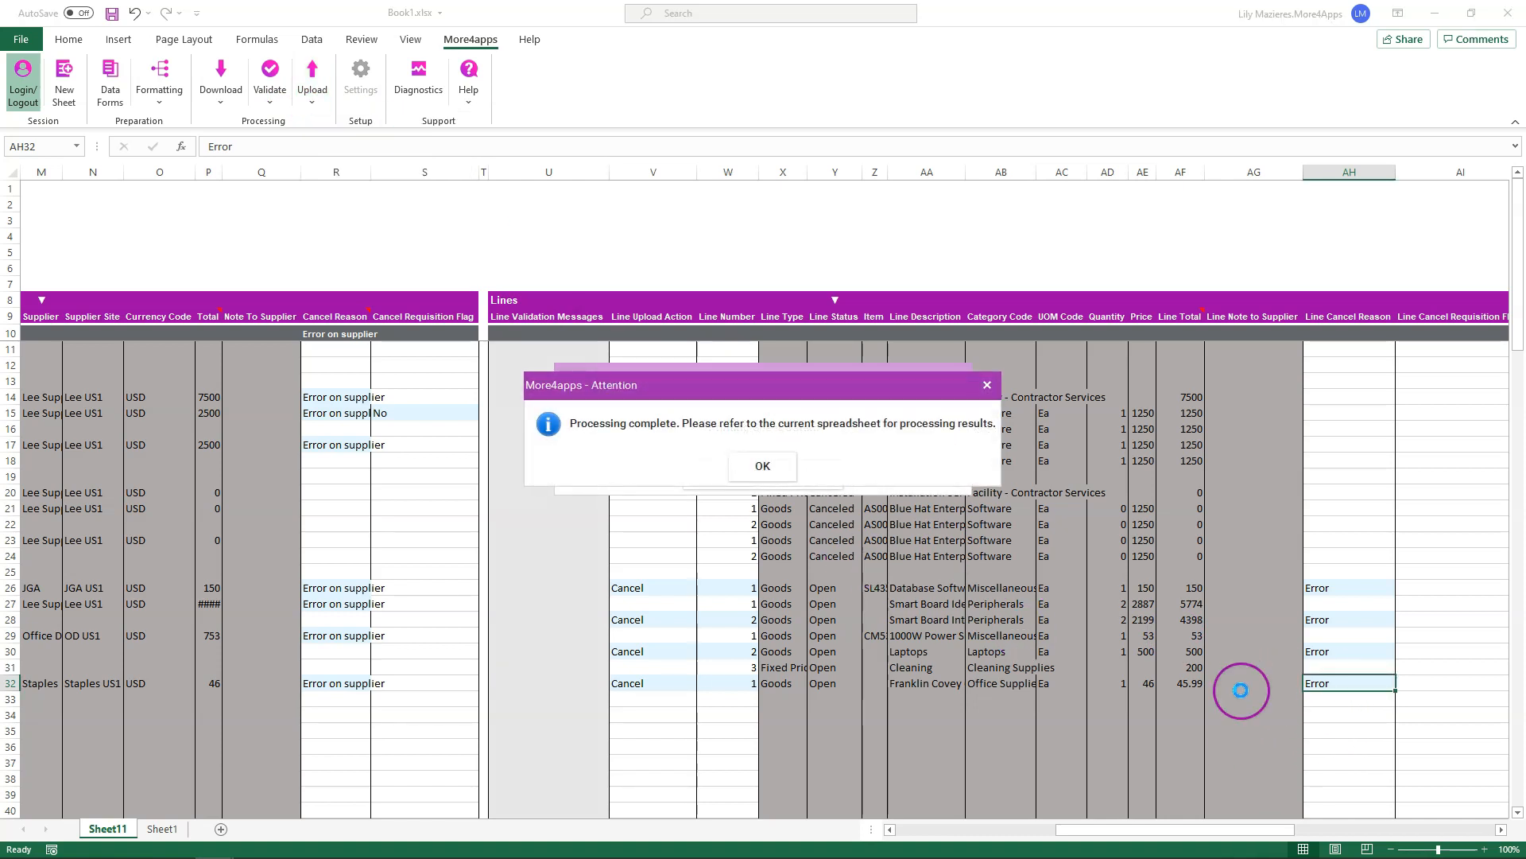
left_click(755, 467)
- Copy the order numbers from G26:G32 to G35 and download those purchase orders using the sheet criteria
left_click_drag(1079, 830, 921, 832)
left_click_drag(592, 587, 596, 680)
key("ctrl+c")
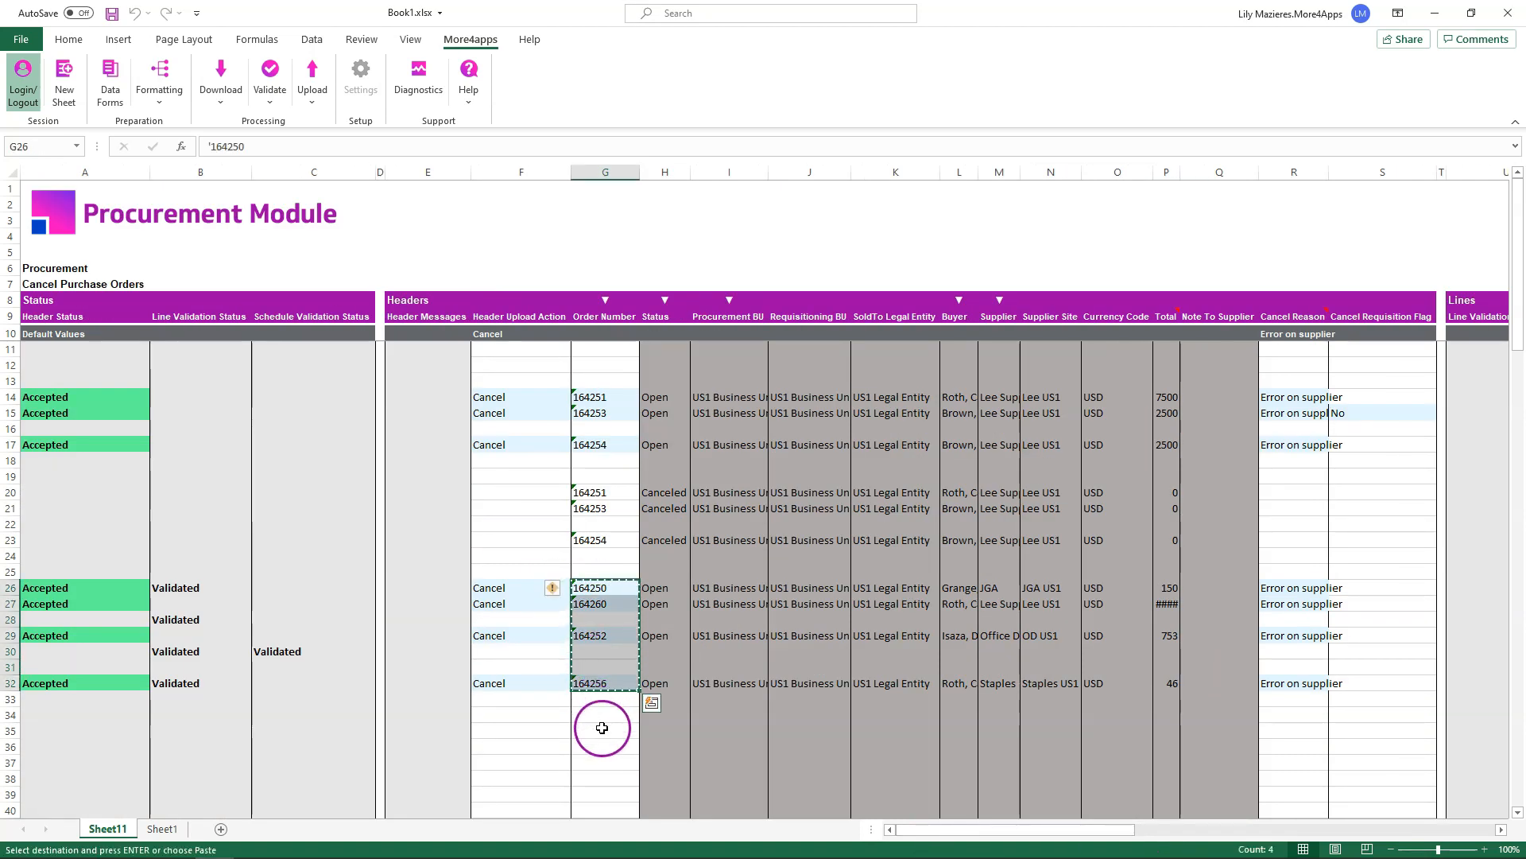
left_click(601, 728)
key("ctrl+v")
left_click(225, 99)
left_click(270, 183)
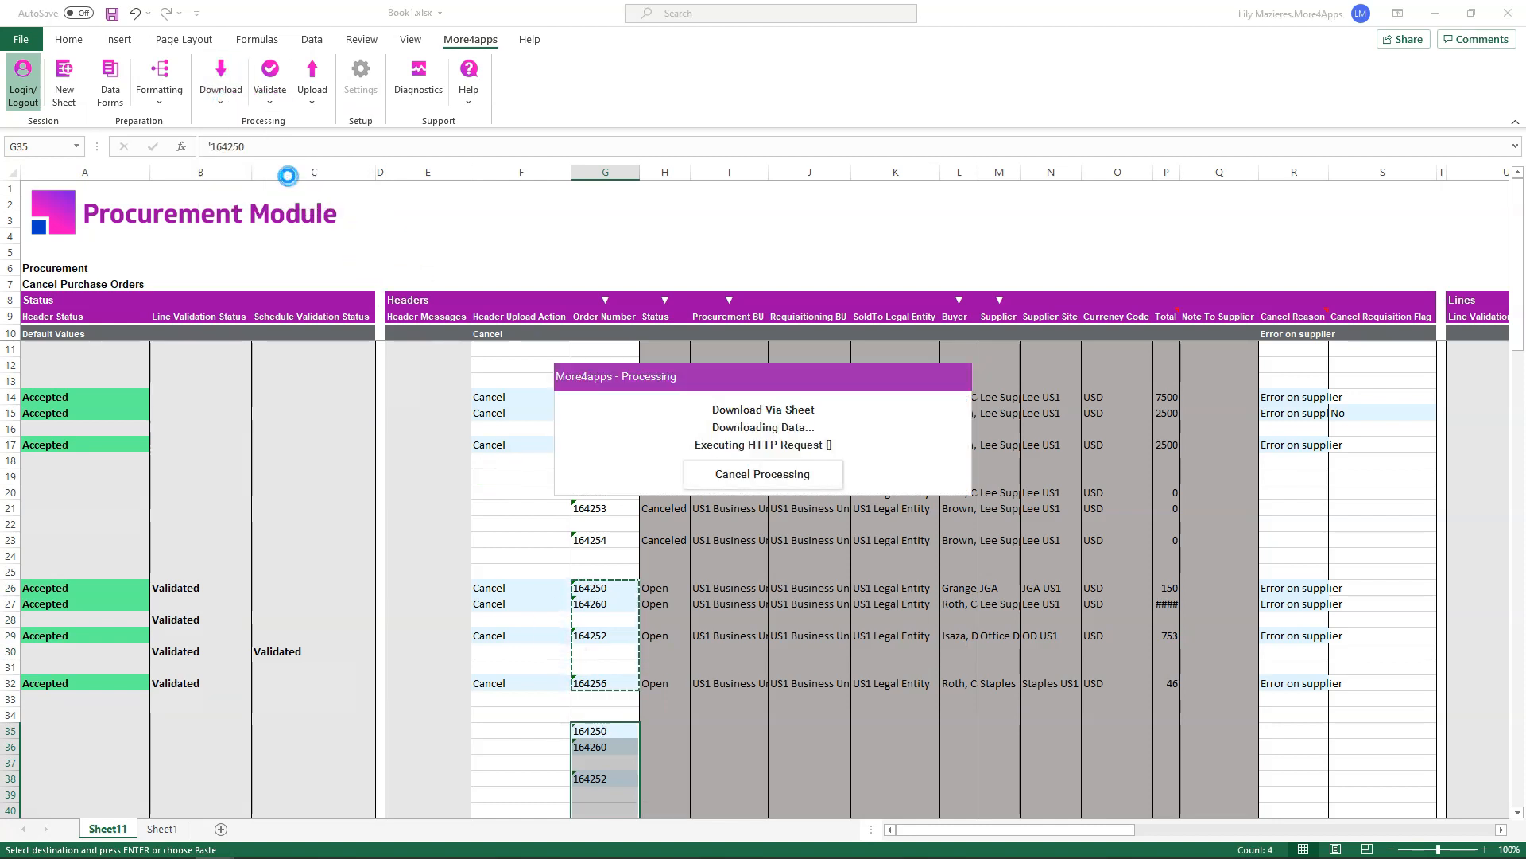
left_click(730, 477)
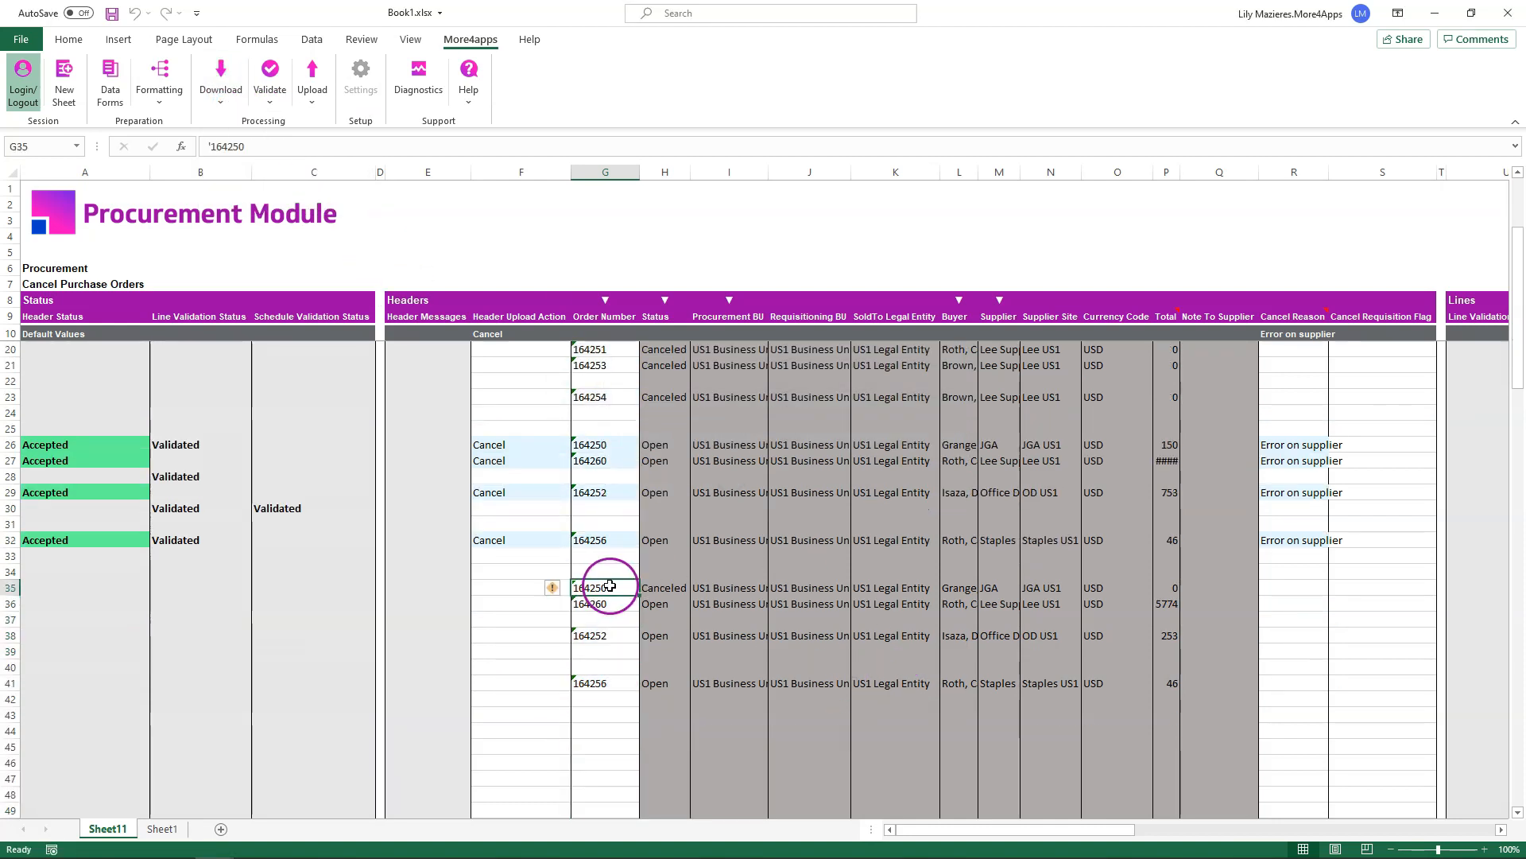
- Check the line statuses of the re-downloaded orders in rows 35 to 41
left_click(1025, 833)
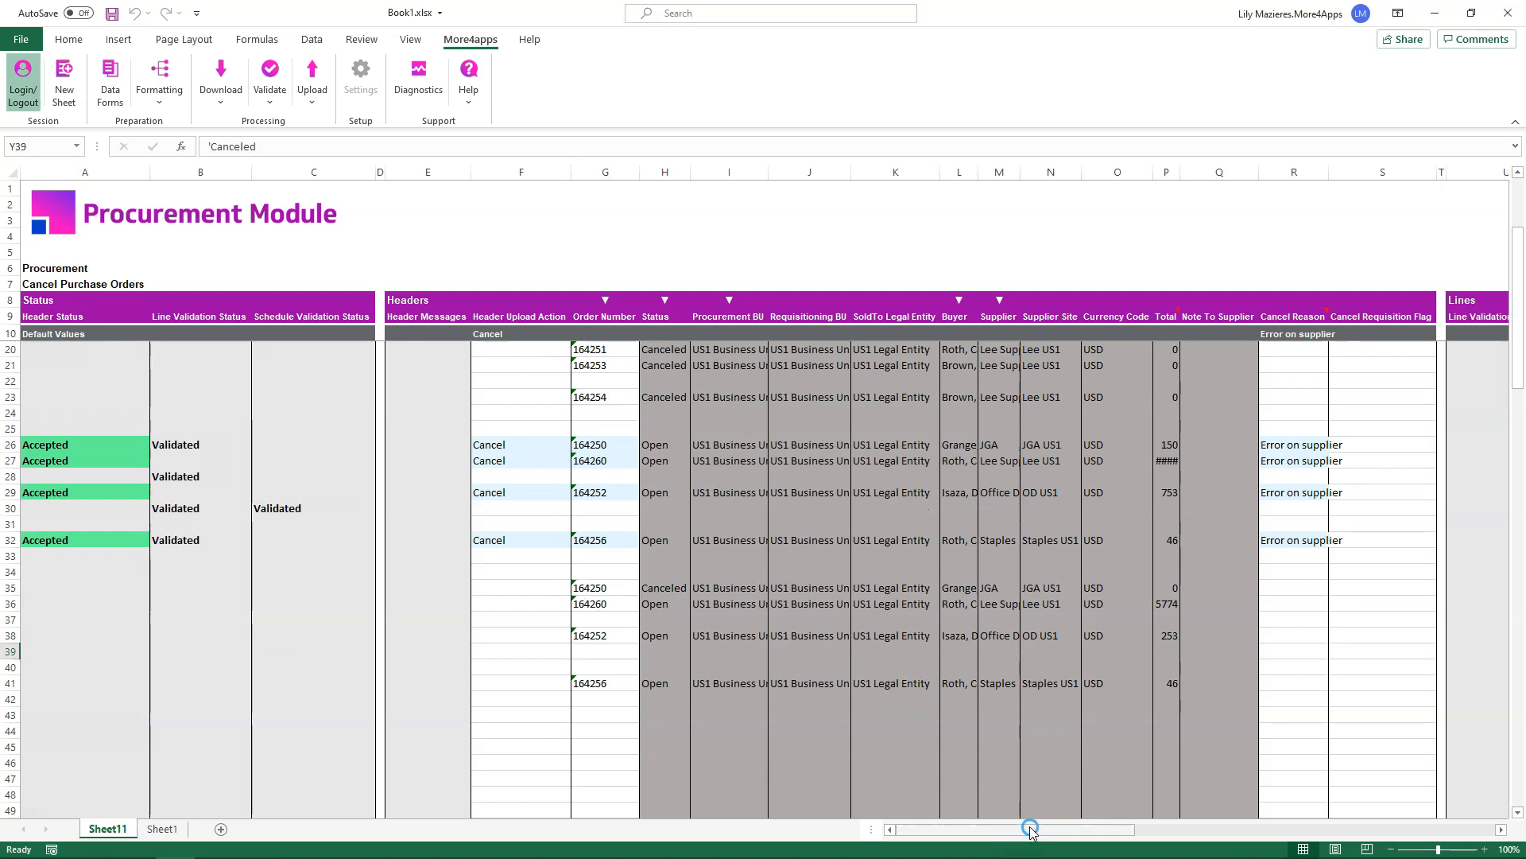
- Compare the line statuses of the two lines in rows 36 and 37 of the re-downloaded orders
left_click_drag(1064, 831, 1255, 831)
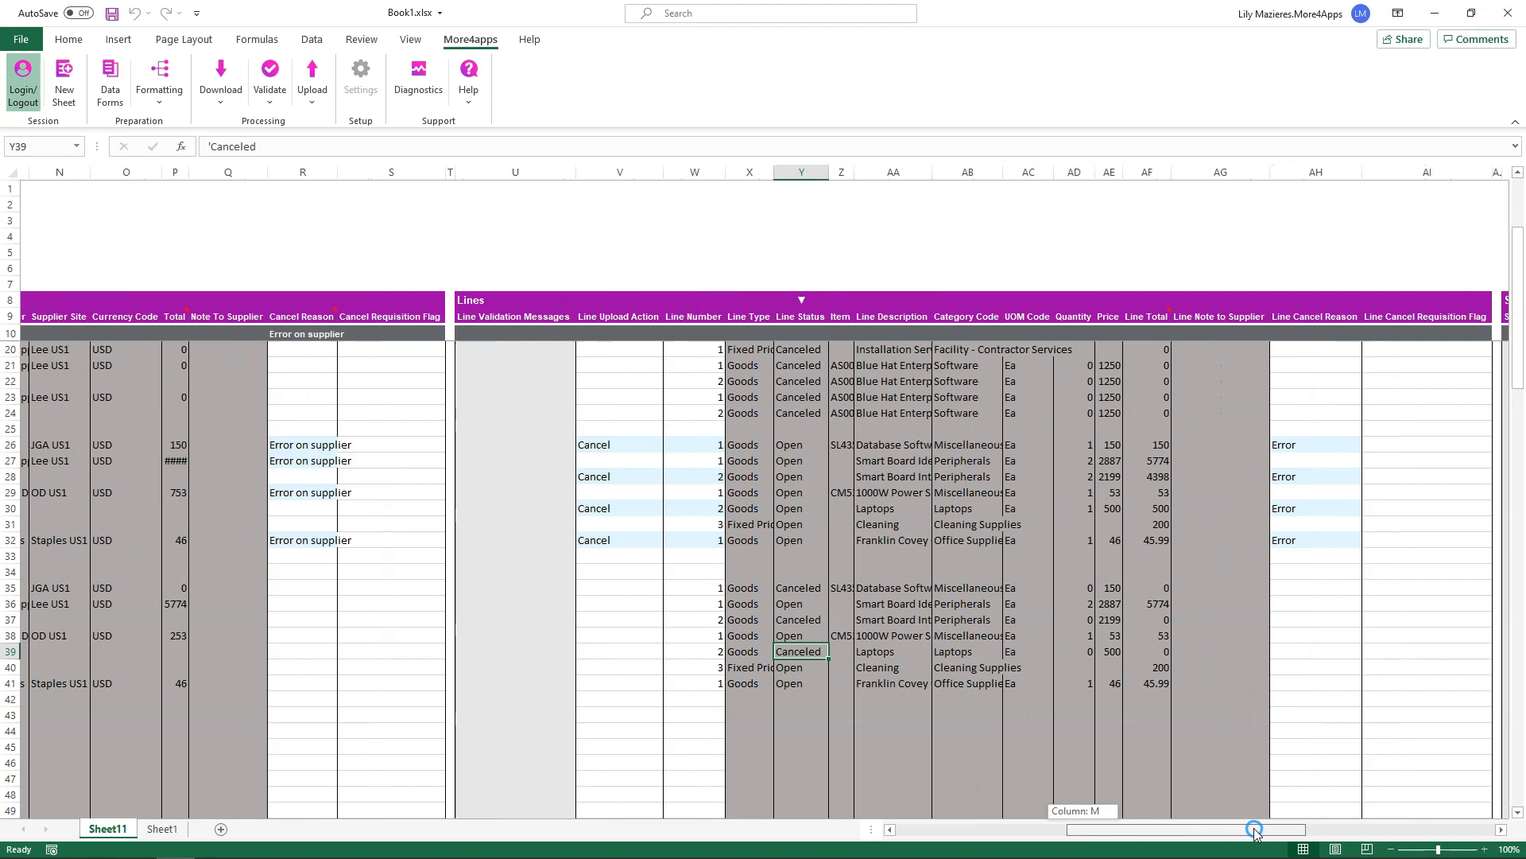
left_click_drag(1254, 831, 1310, 831)
left_click(891, 830)
left_click_drag(12, 604, 13, 620)
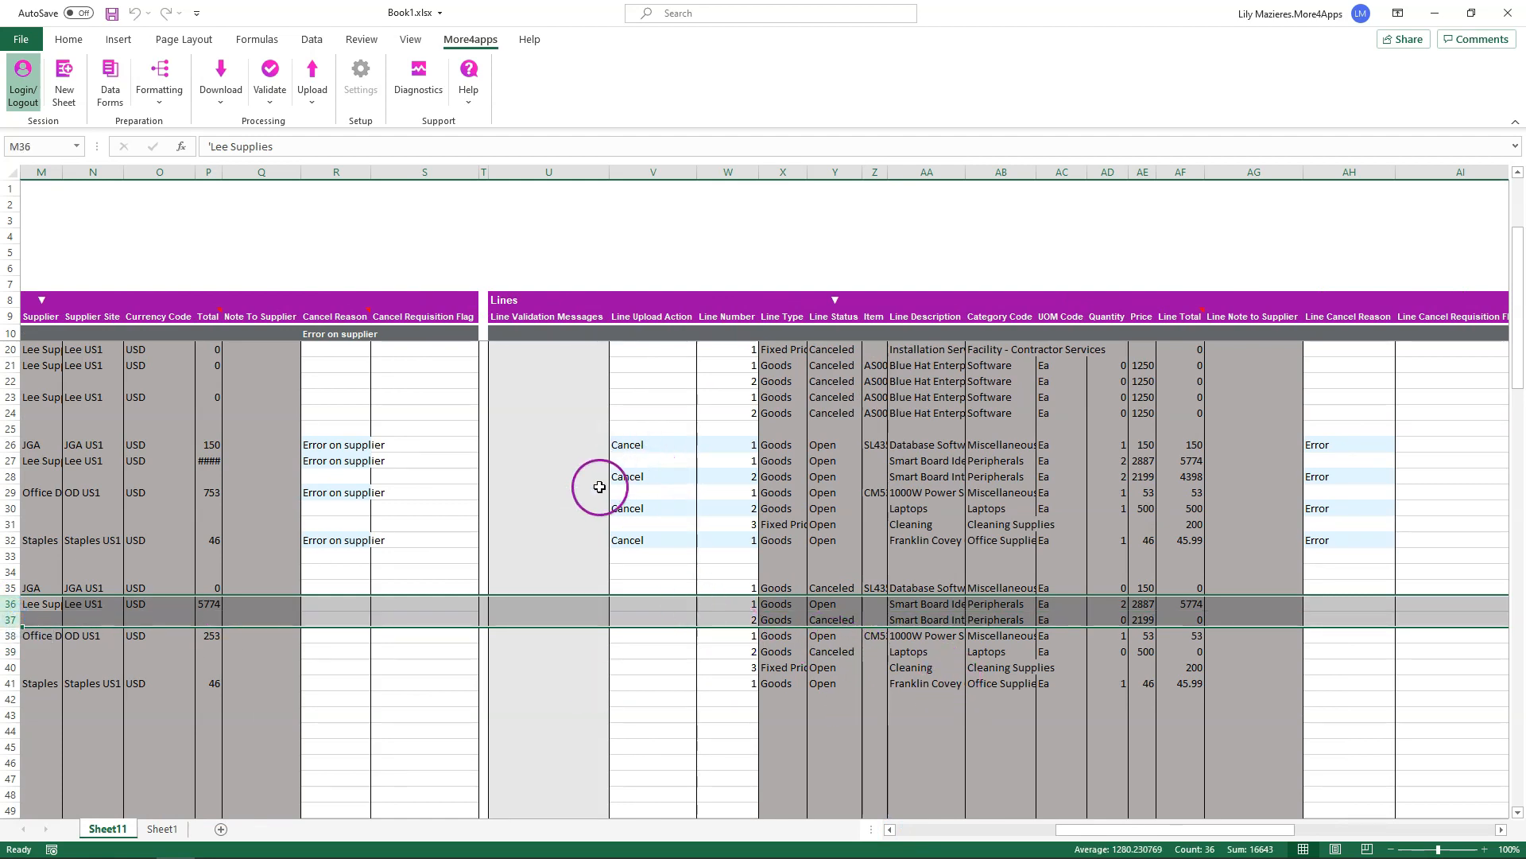
left_click_drag(727, 620, 849, 619)
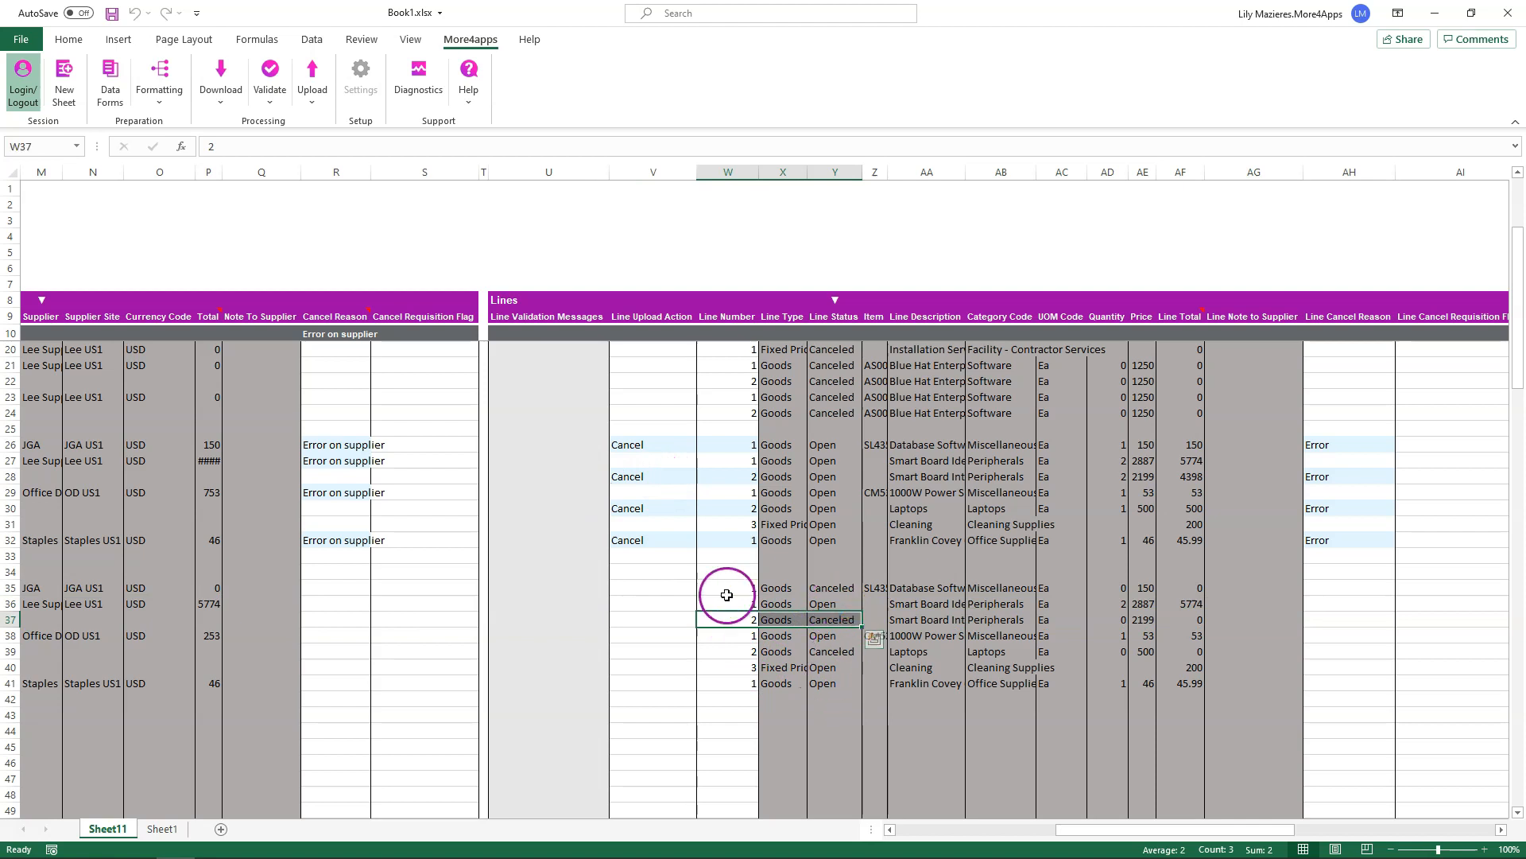
left_click_drag(843, 603, 745, 604)
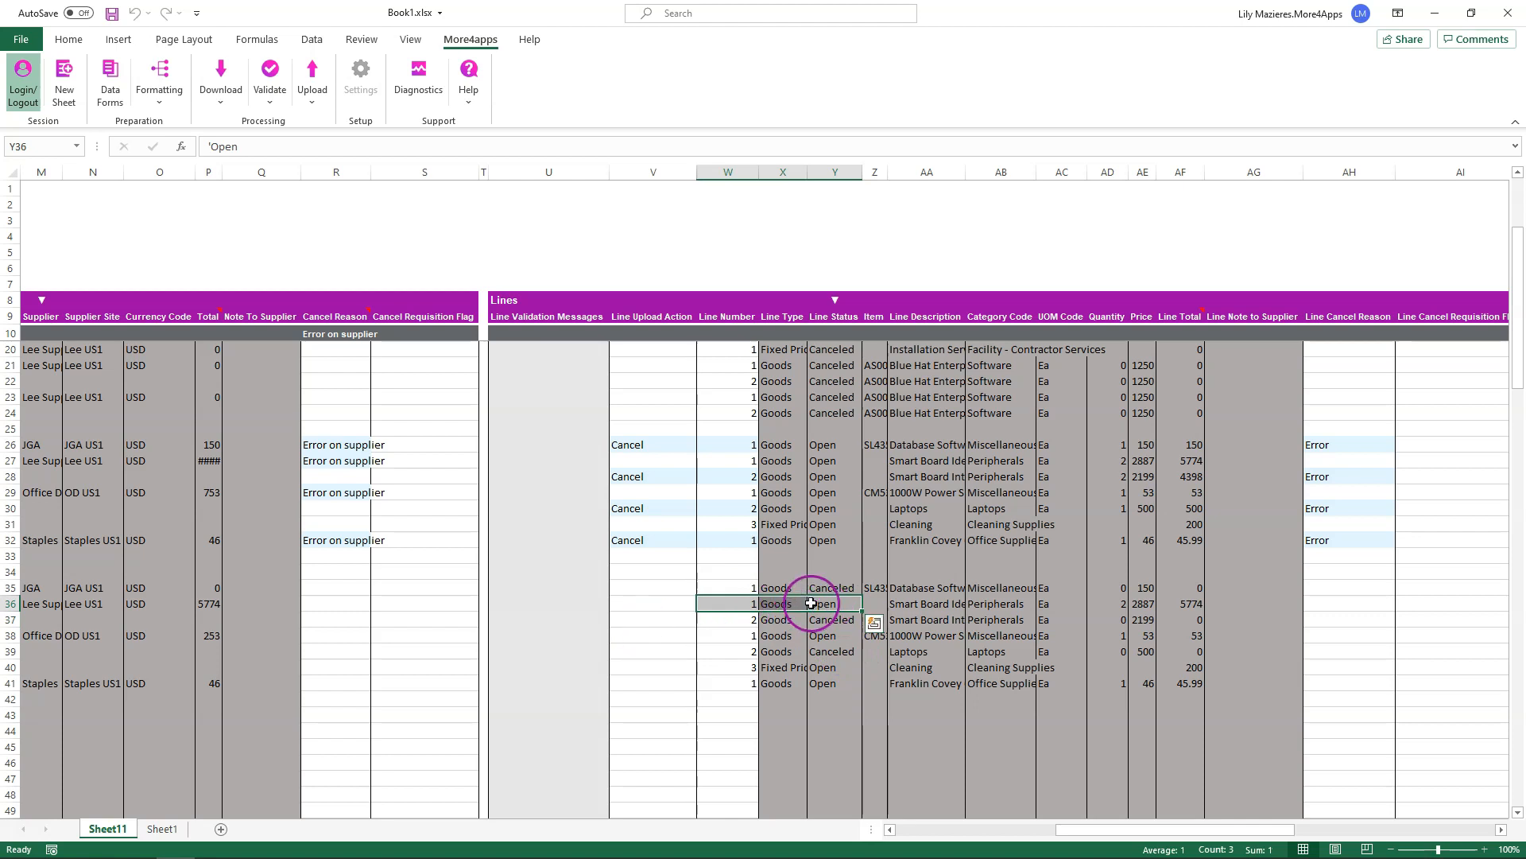
- Check the line details of the re-downloaded order in row 35, including its header status in H35
left_click_drag(1124, 829, 1187, 833)
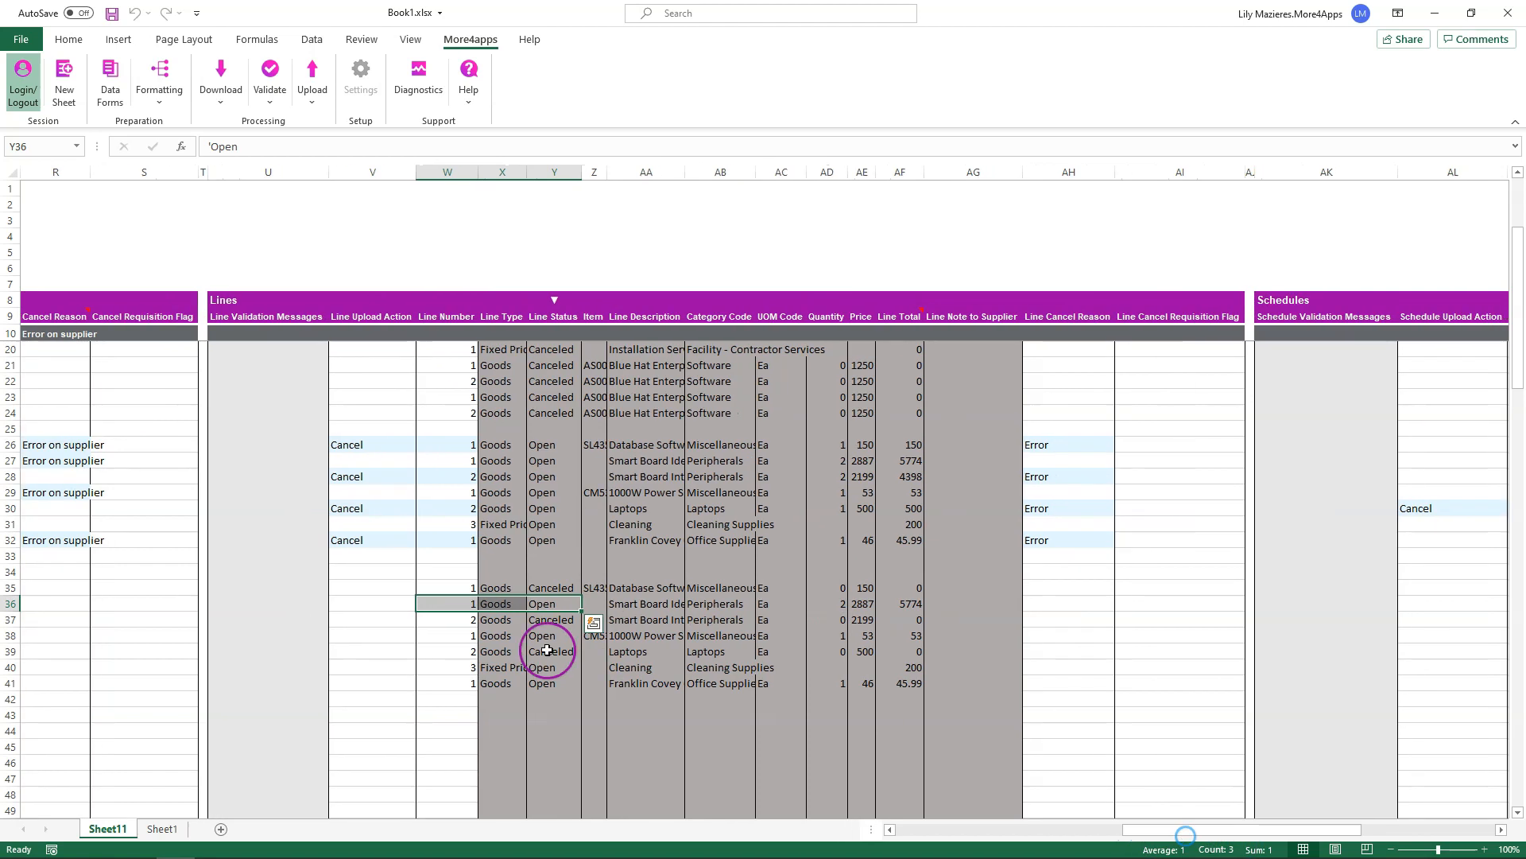
left_click(405, 589)
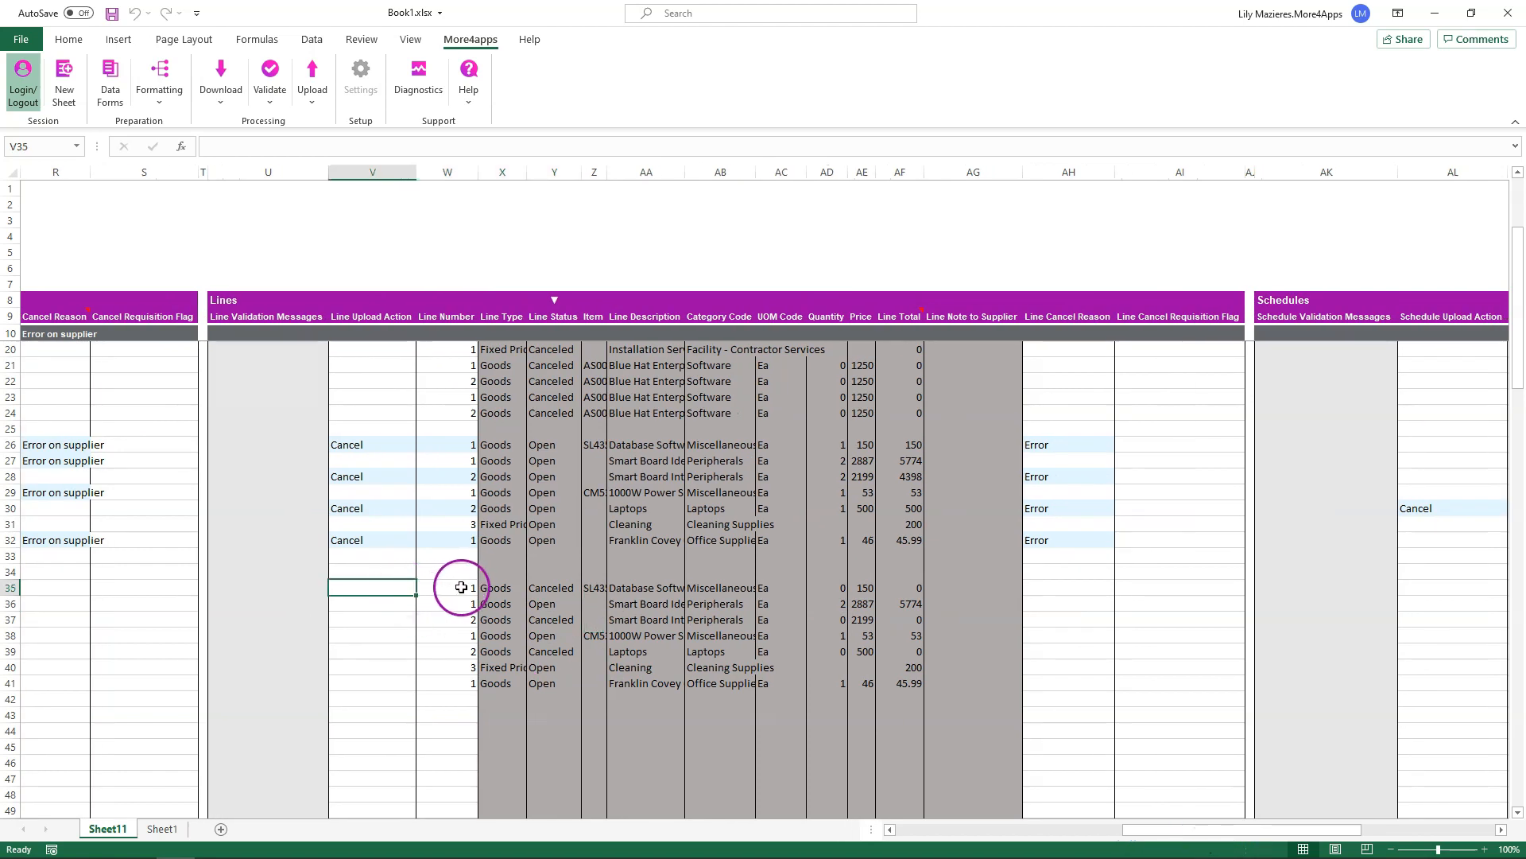
left_click_drag(1160, 829, 926, 823)
left_click(664, 583)
- Compare the schedule-level cancel action in AL30 with the line and schedule statuses in row 39, and review that order's header and lines
left_click_drag(1057, 830, 1305, 769)
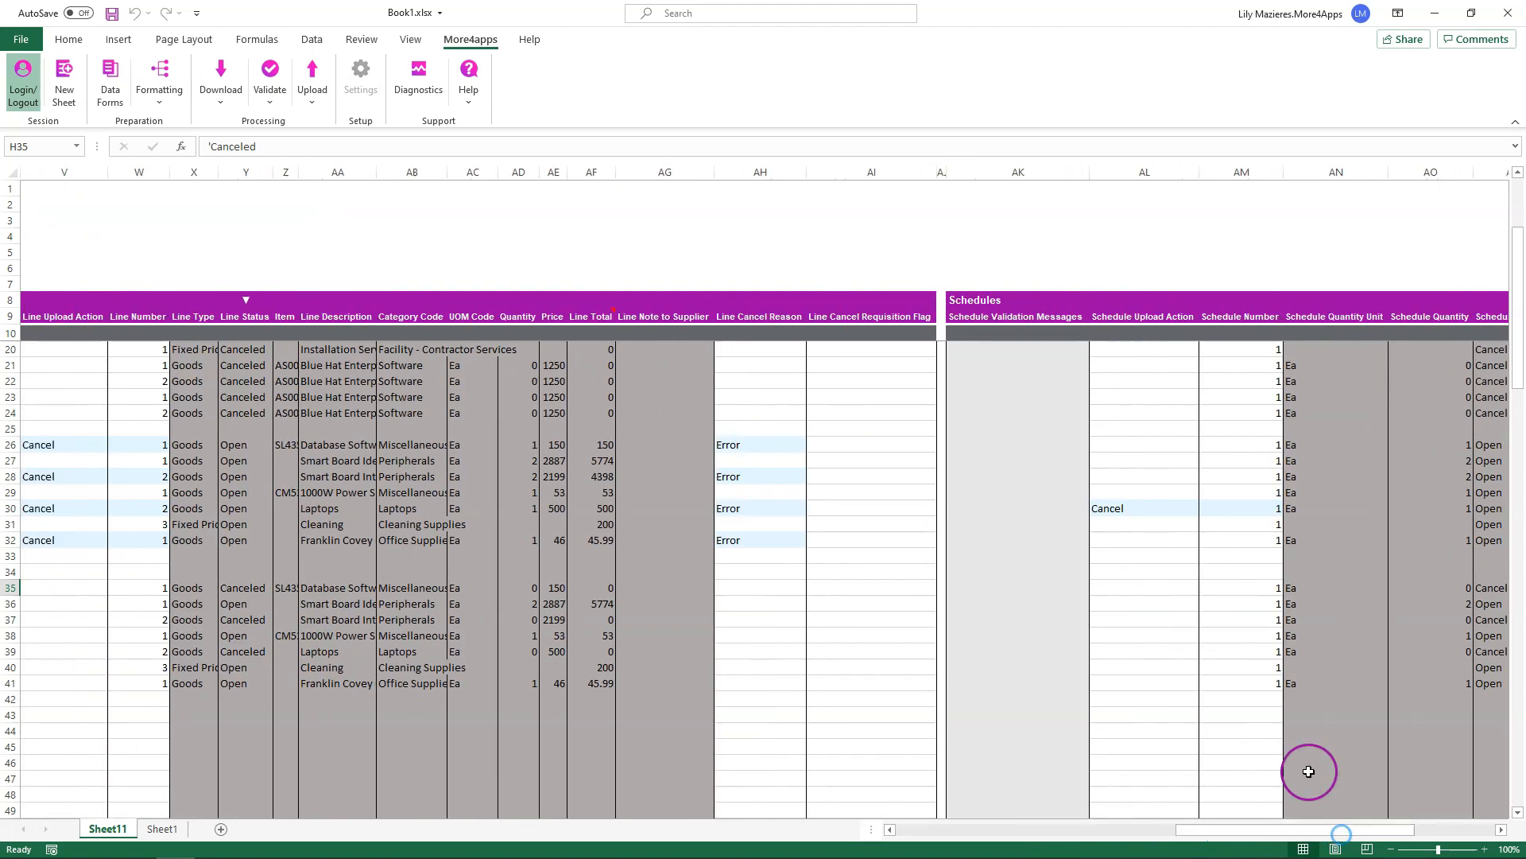
left_click(1124, 514)
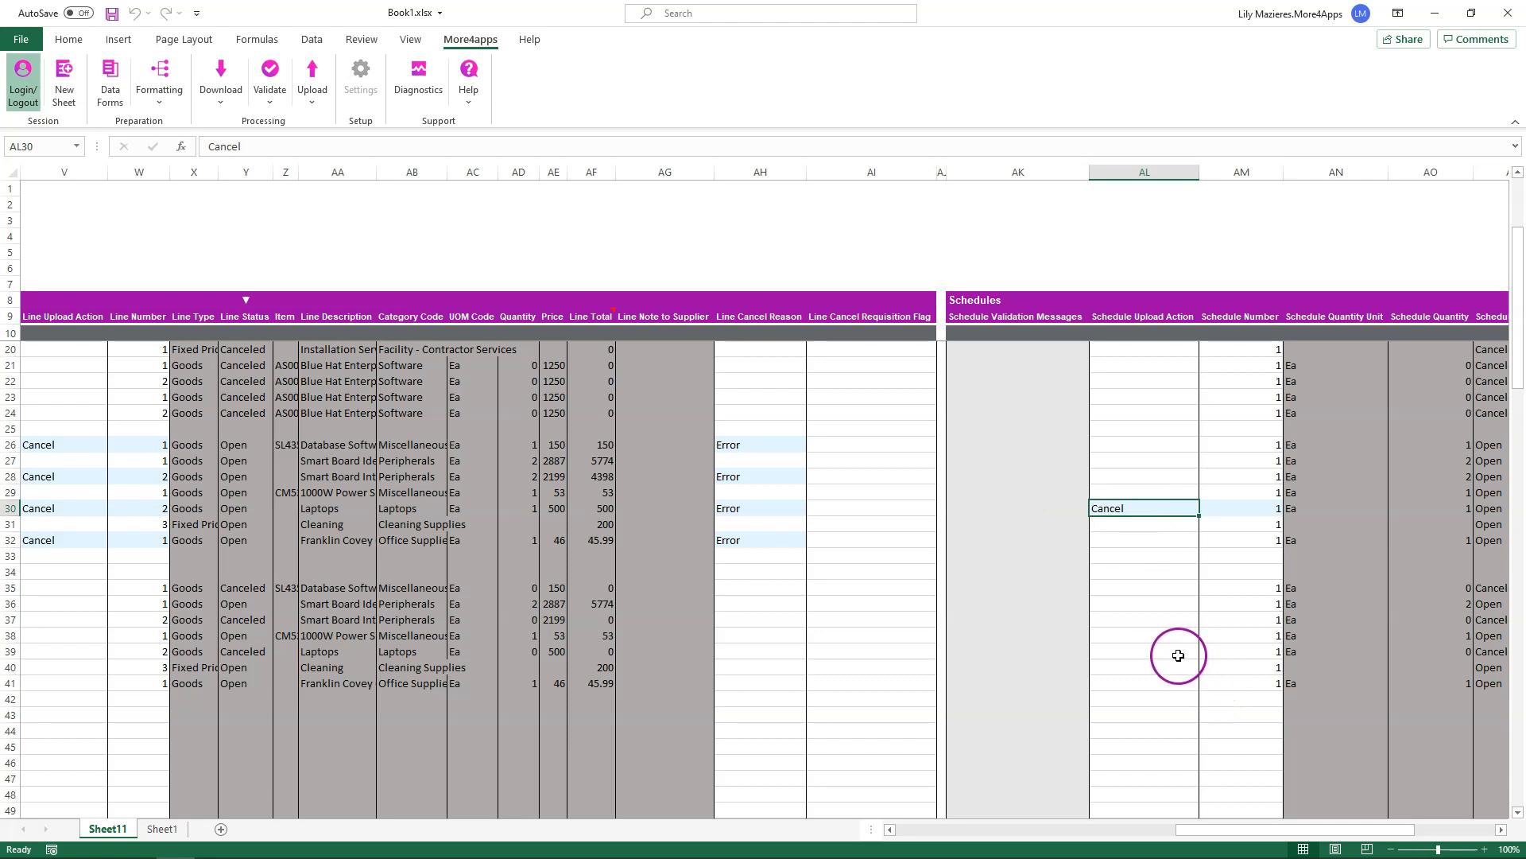
left_click(238, 651)
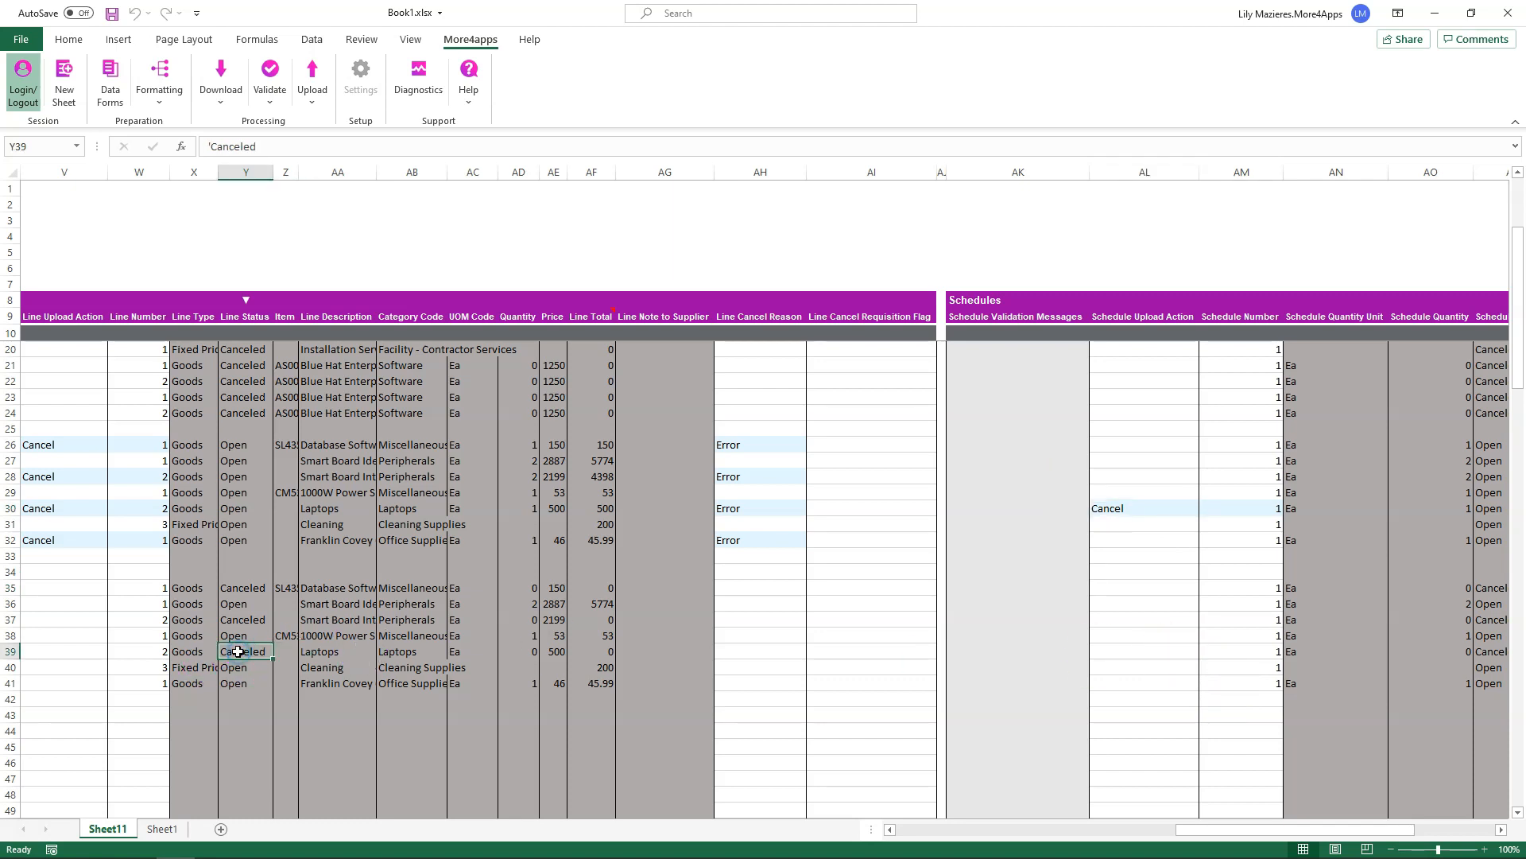
left_click(1492, 653)
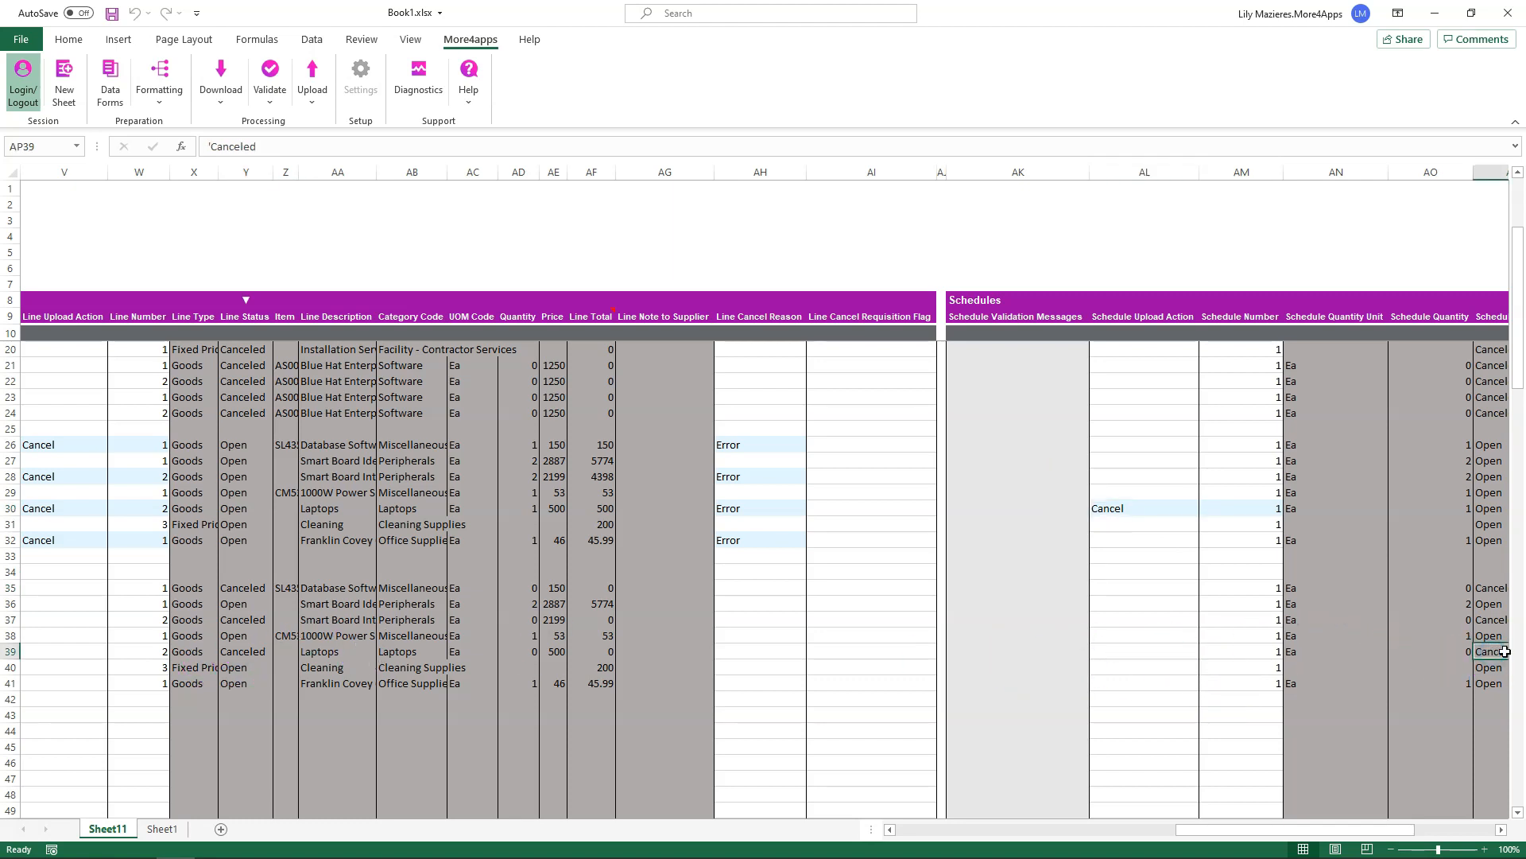
left_click(239, 651)
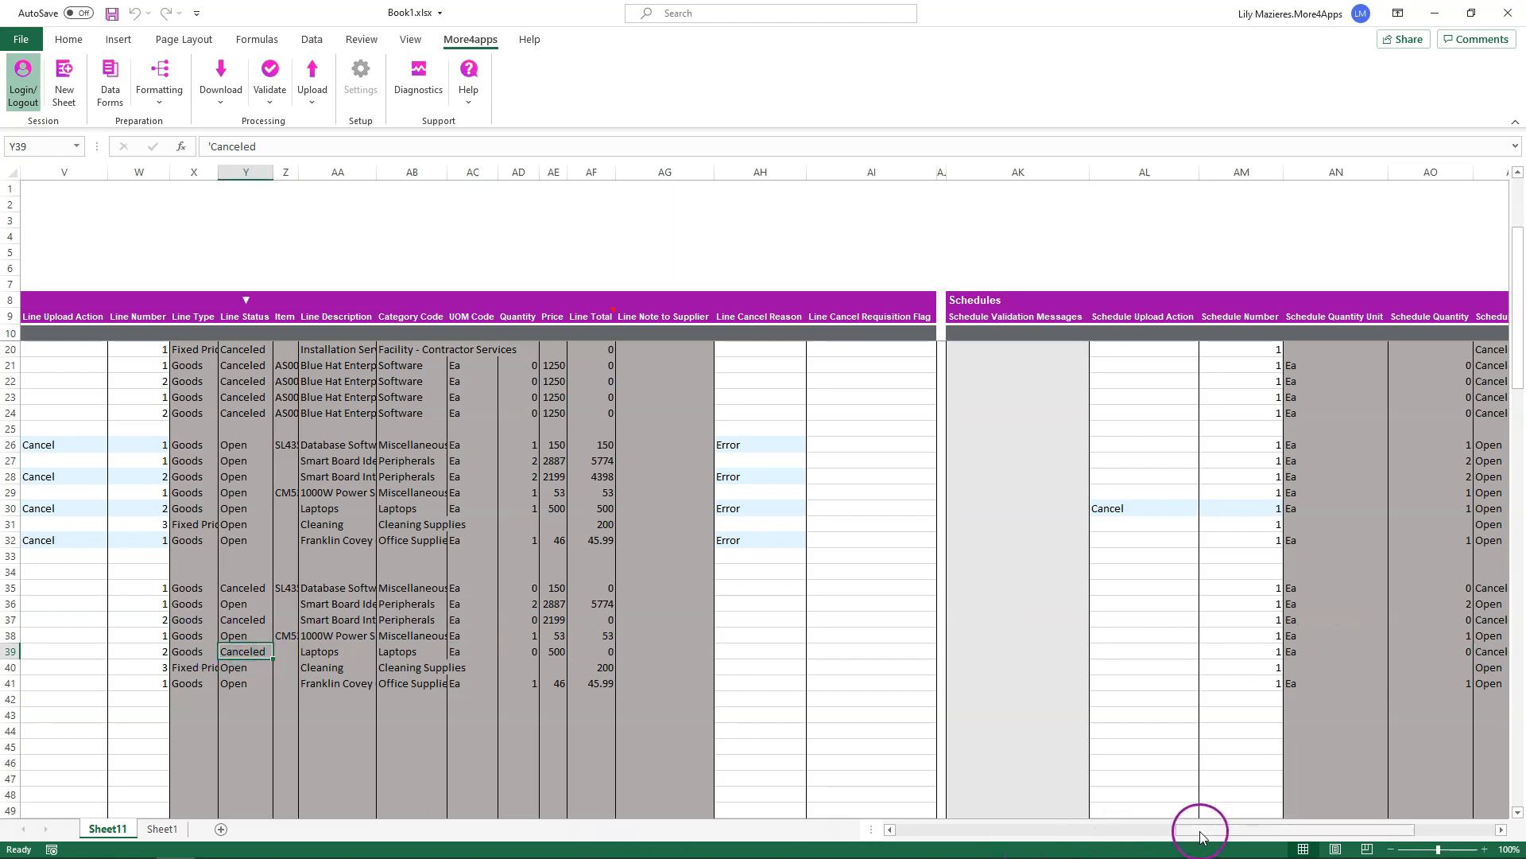
left_click_drag(1209, 832, 922, 829)
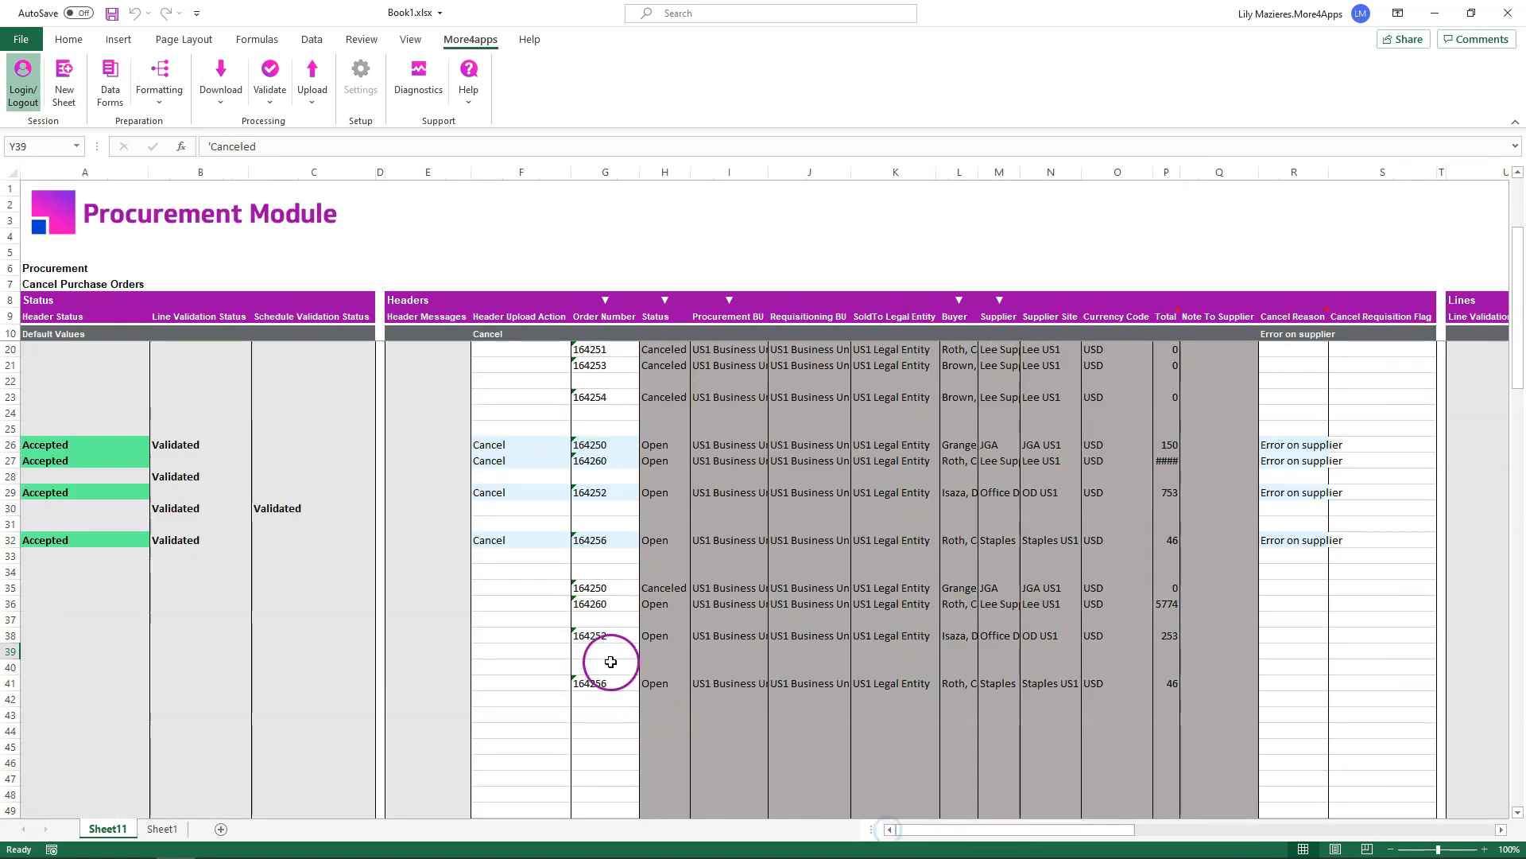
left_click_drag(1023, 829, 1164, 833)
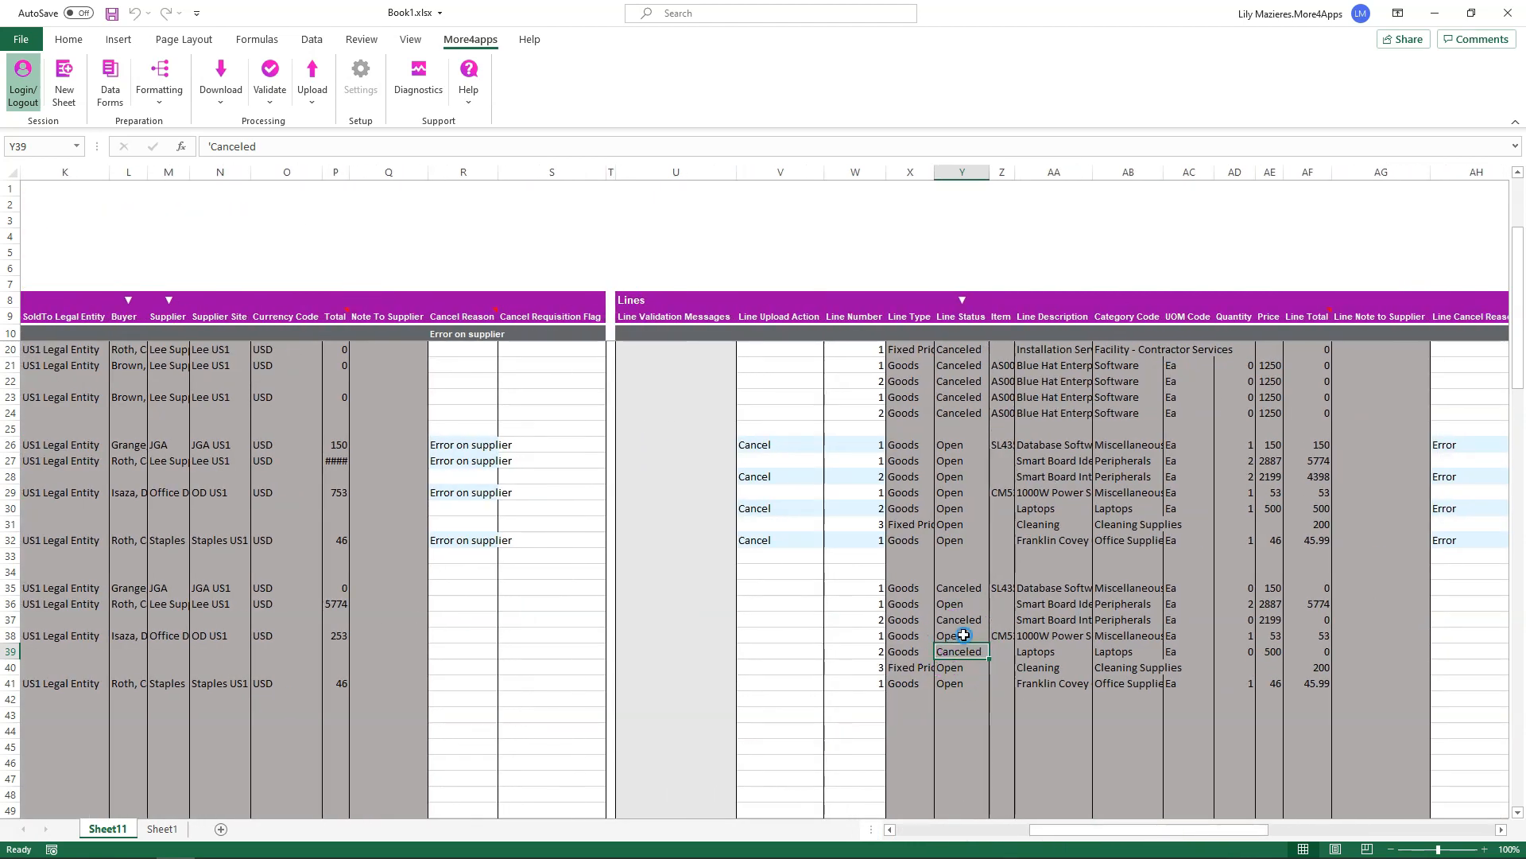